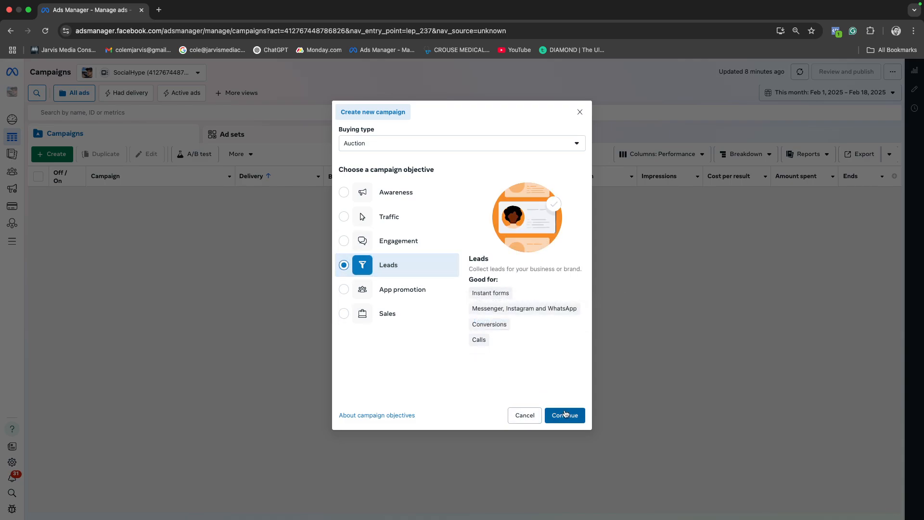
# Create a manual leads campaign with the Leads objective and name the campaign "2-18 Lead test"
pyautogui.click(565, 414)
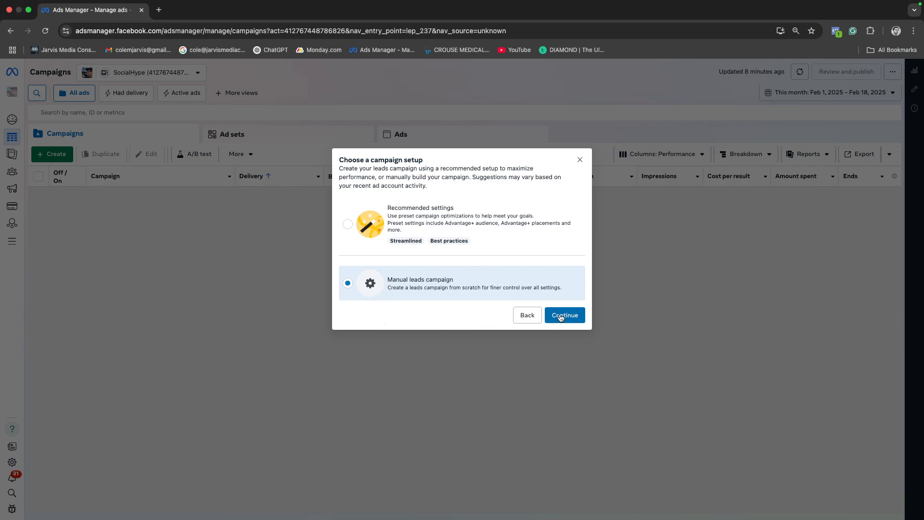
pyautogui.click(561, 315)
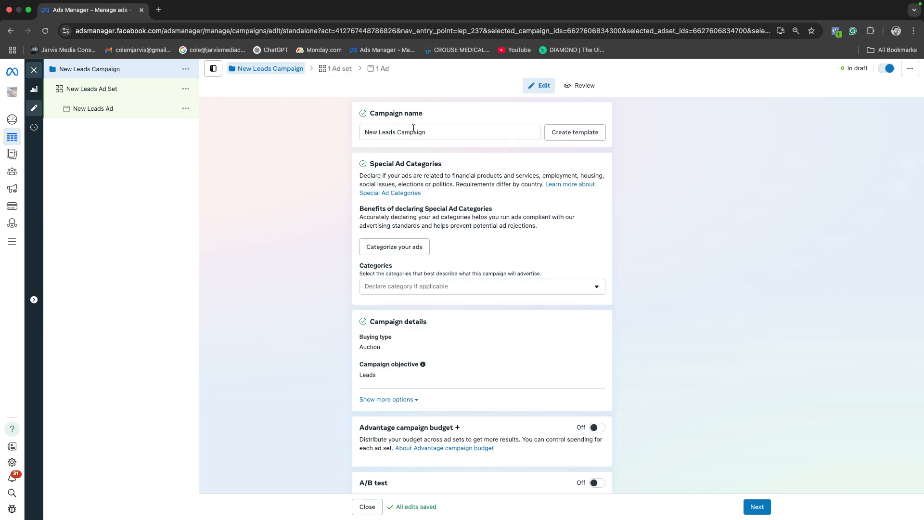
pyautogui.moveTo(431, 126); pyautogui.dragTo(351, 132)
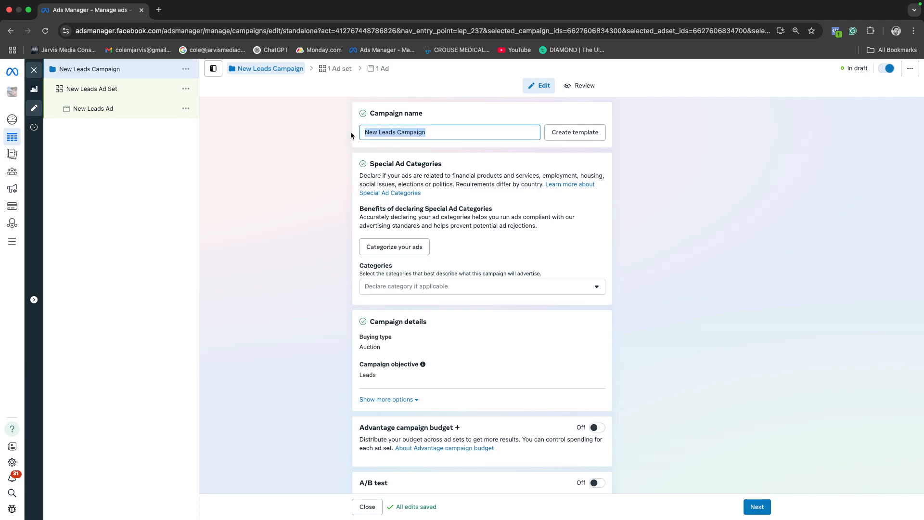
pyautogui.write('2')
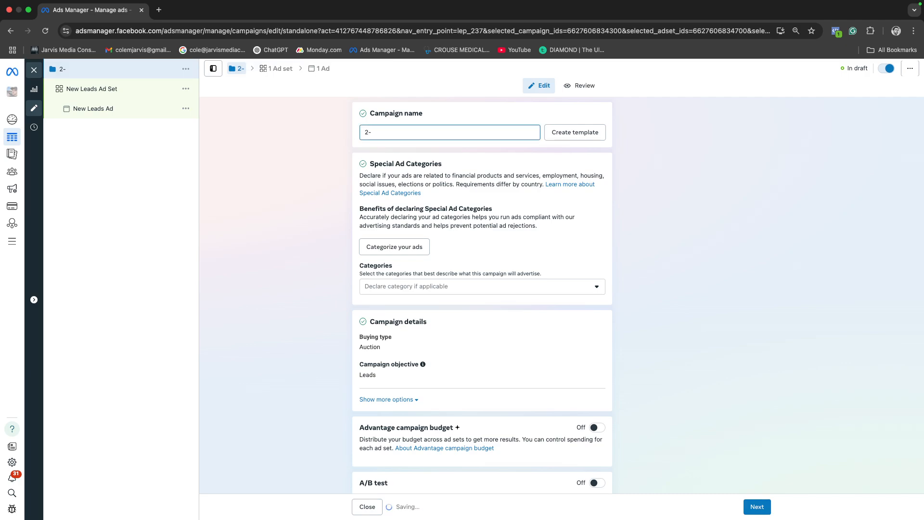
pyautogui.write('-18 Lead test')
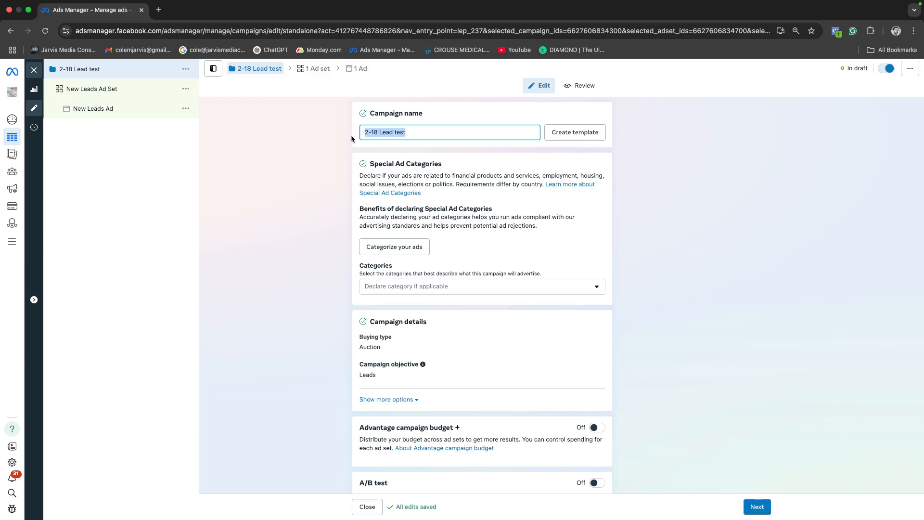
# Rename the new leads ad set as "2-18 Lead test"
pyautogui.click(111, 88)
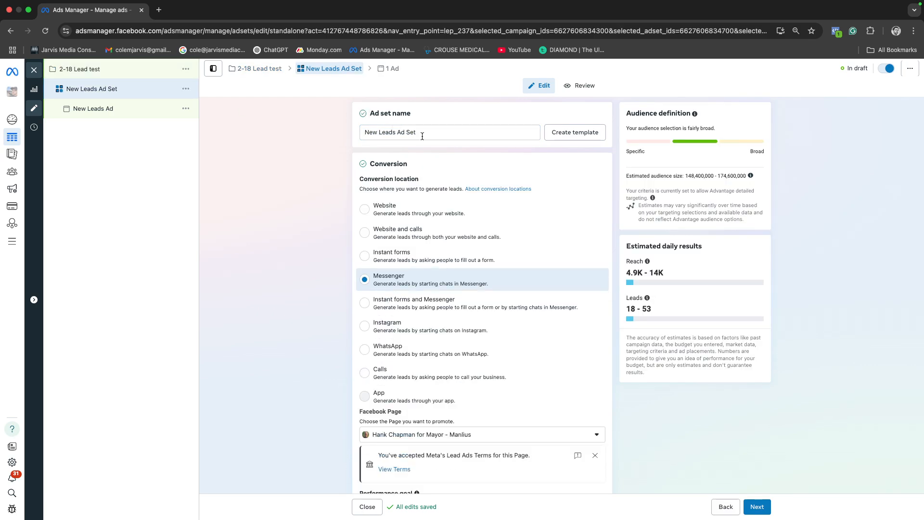
pyautogui.moveTo(422, 136); pyautogui.dragTo(349, 131)
pyautogui.write('2-18 Lead test')
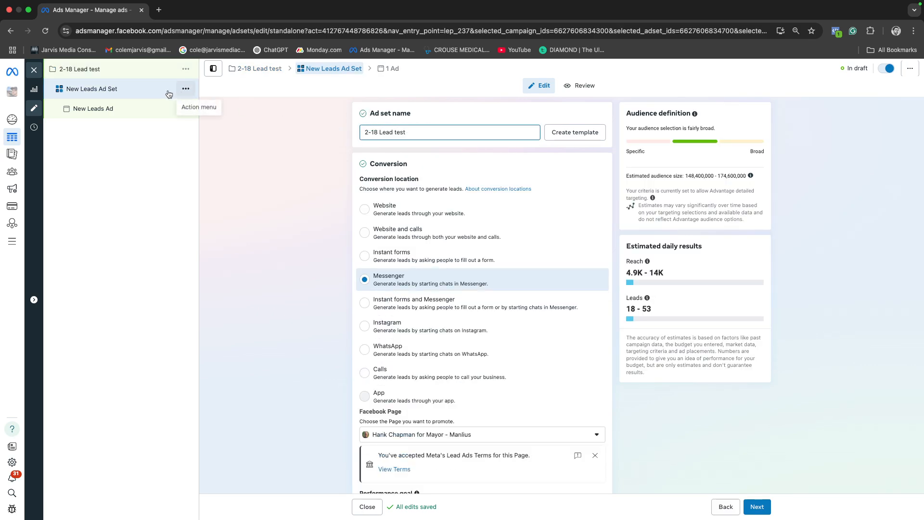
# Return to the campaign's settings and look at the ad categorization questionnaire, closing it without answering
pyautogui.click(132, 79)
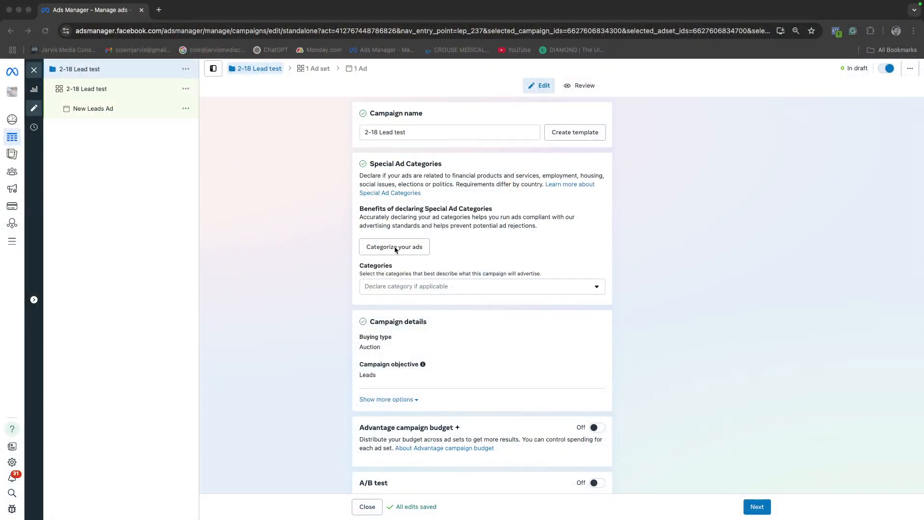
pyautogui.click(395, 247)
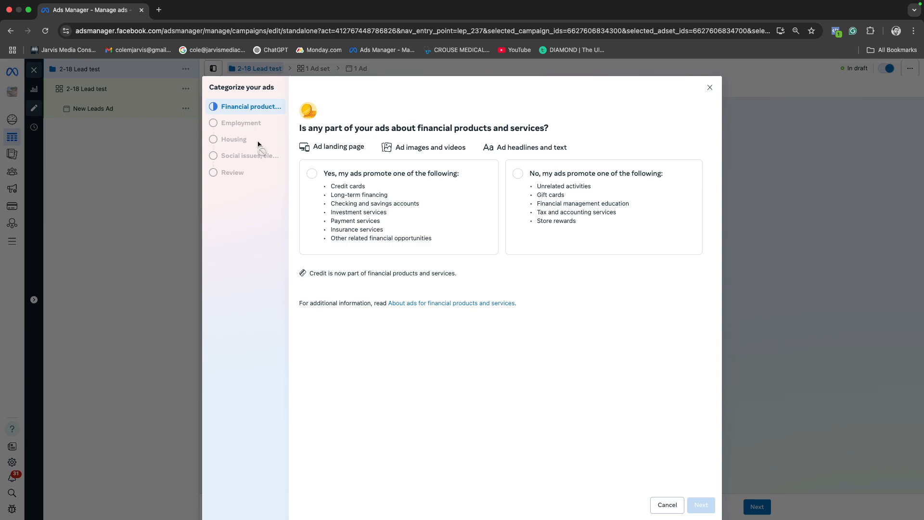
pyautogui.click(710, 88)
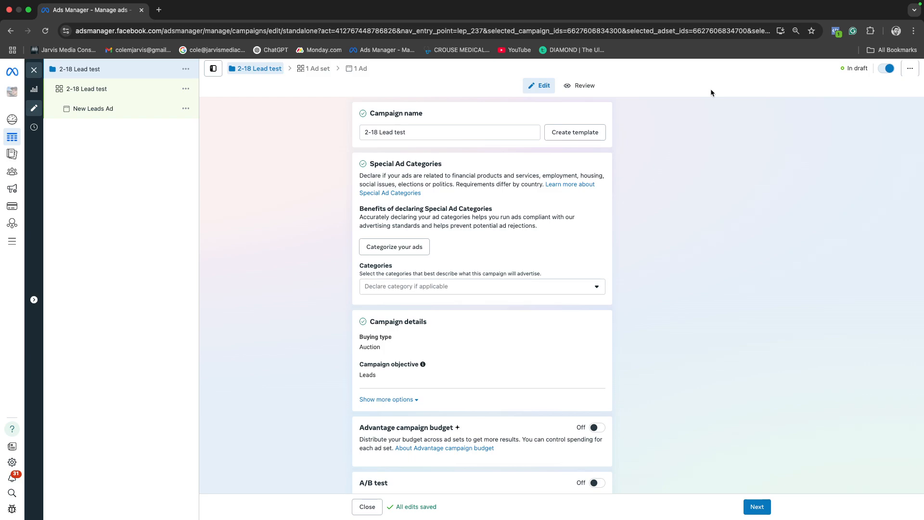
# Declare Housing as the campaign's special ad category
pyautogui.click(406, 286)
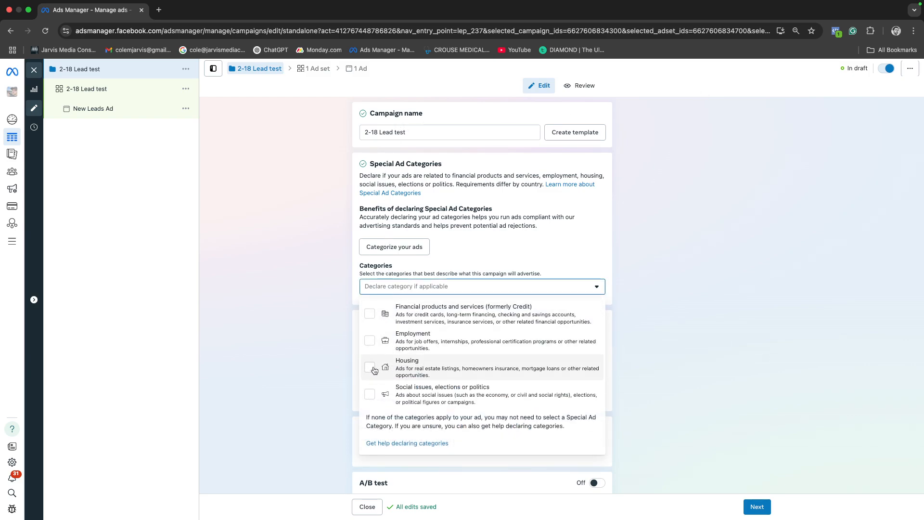
pyautogui.click(369, 367)
pyautogui.click(496, 260)
# Try a campaign spending limit of $10,000 in the campaign details and remove it again
pyautogui.scroll(-1, 496, 260)
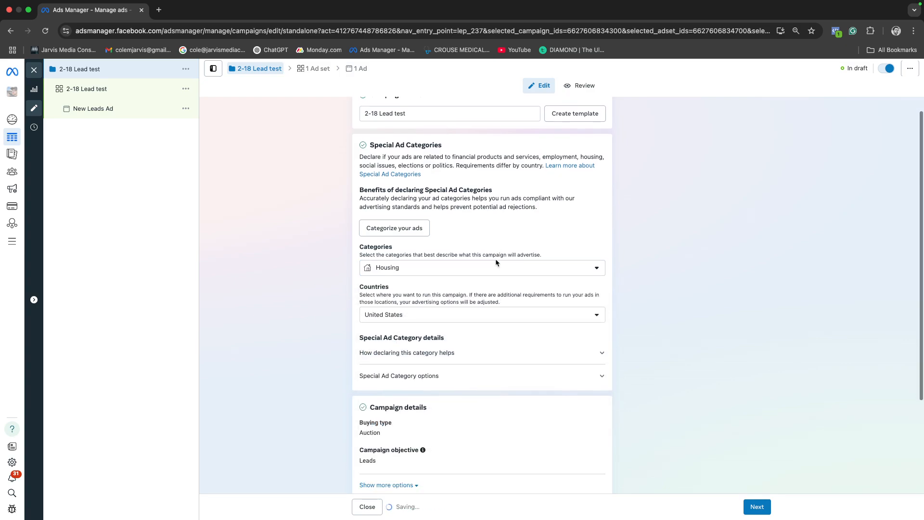
pyautogui.scroll(-2, 495, 262)
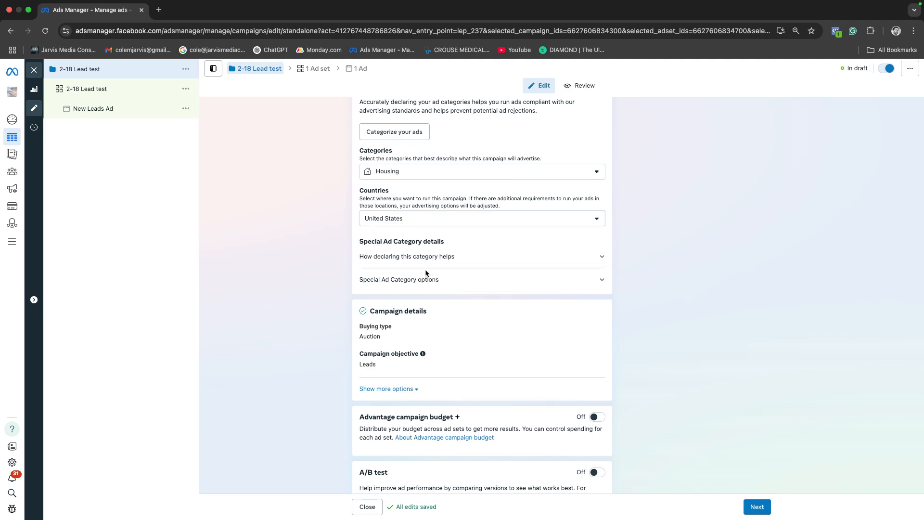
pyautogui.scroll(-1, 426, 270)
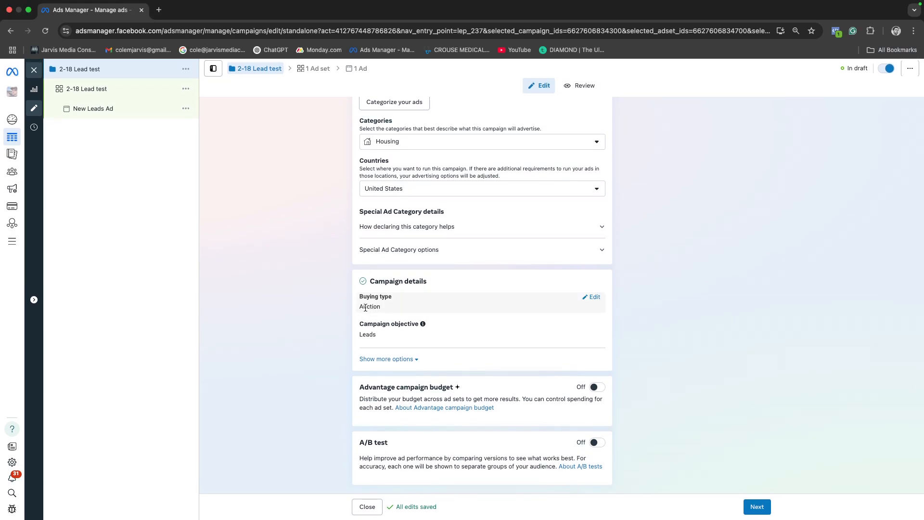
pyautogui.moveTo(357, 328); pyautogui.dragTo(403, 329)
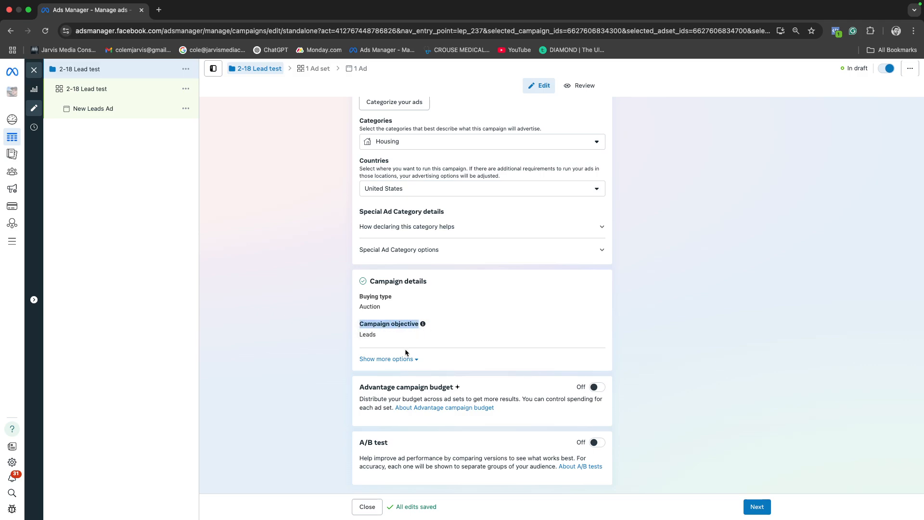
pyautogui.click(388, 360)
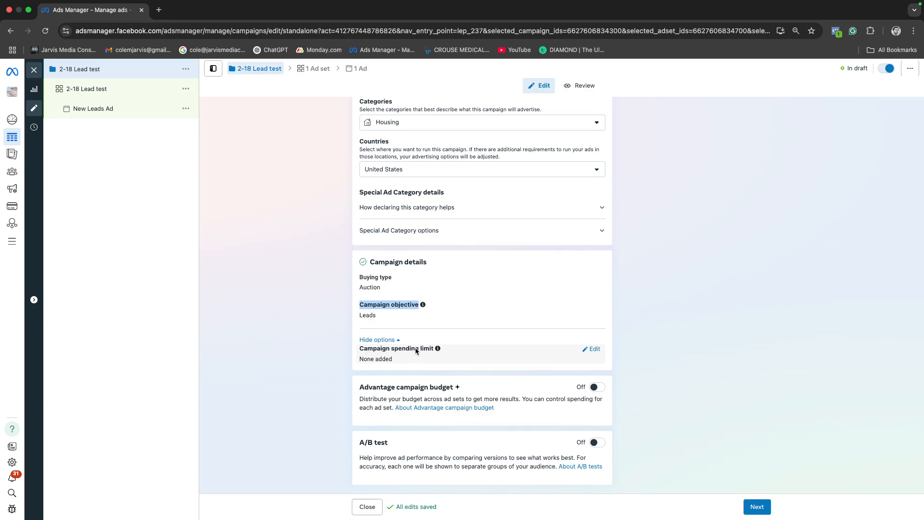
pyautogui.click(594, 352)
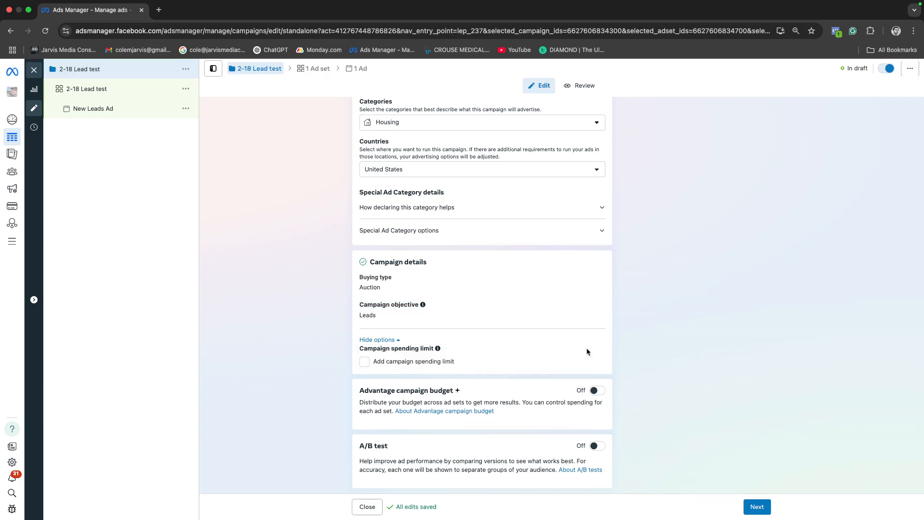
pyautogui.click(364, 362)
pyautogui.click(387, 380)
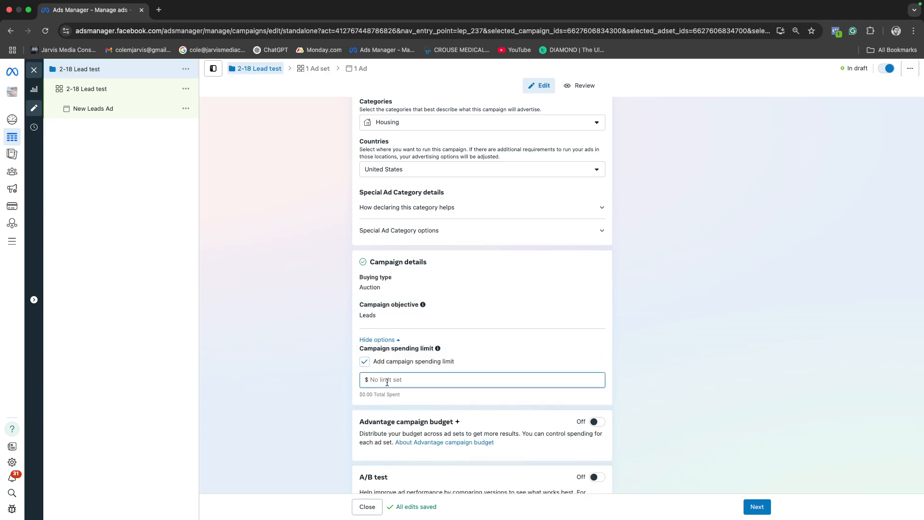
pyautogui.write('10000')
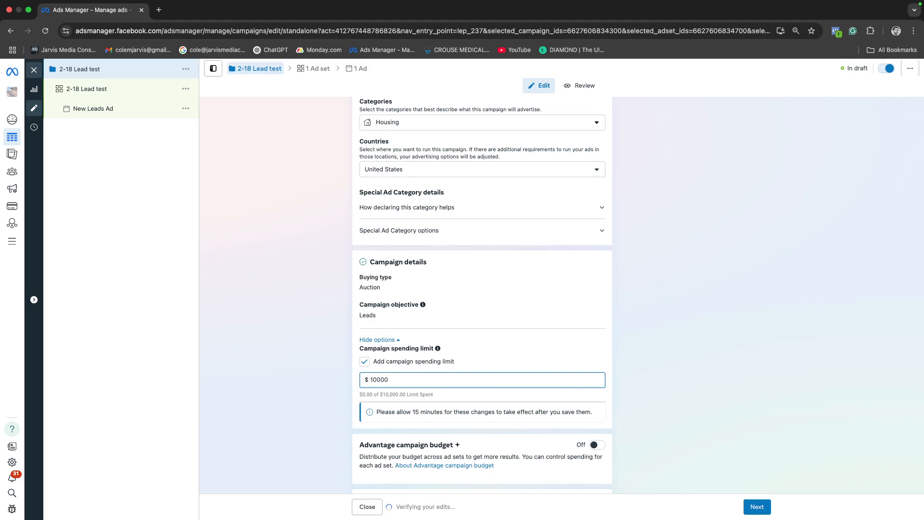
pyautogui.press('BackSpace')
pyautogui.click(365, 362)
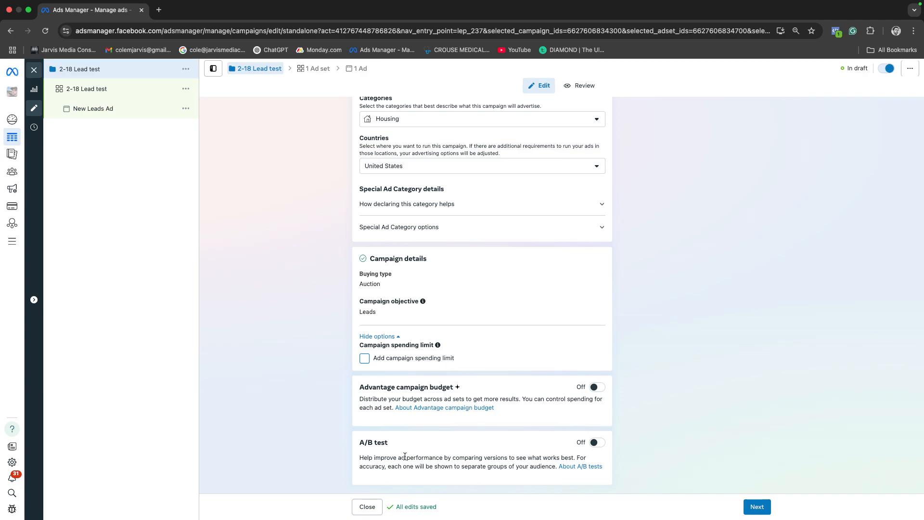
# Look over the A/B test option and the other campaign settings, dismissing the daily budget confirmation
pyautogui.moveTo(359, 444); pyautogui.dragTo(389, 448)
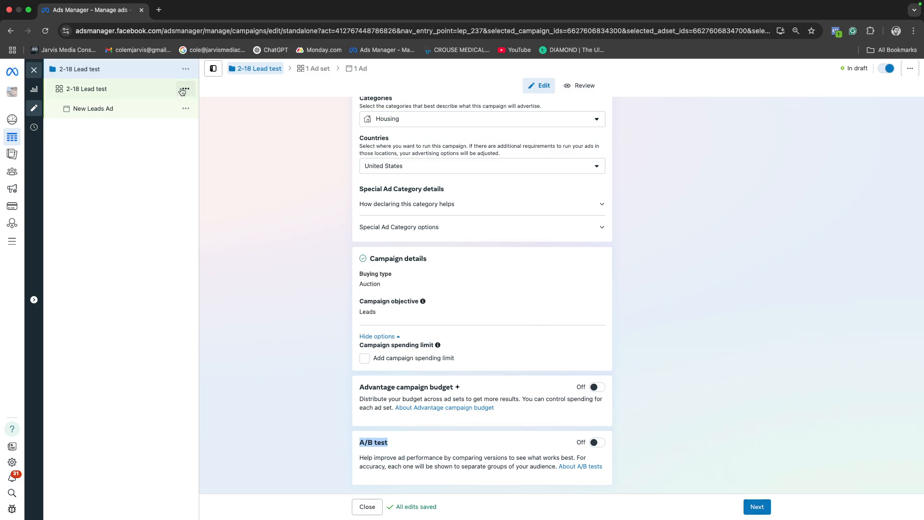
pyautogui.click(763, 509)
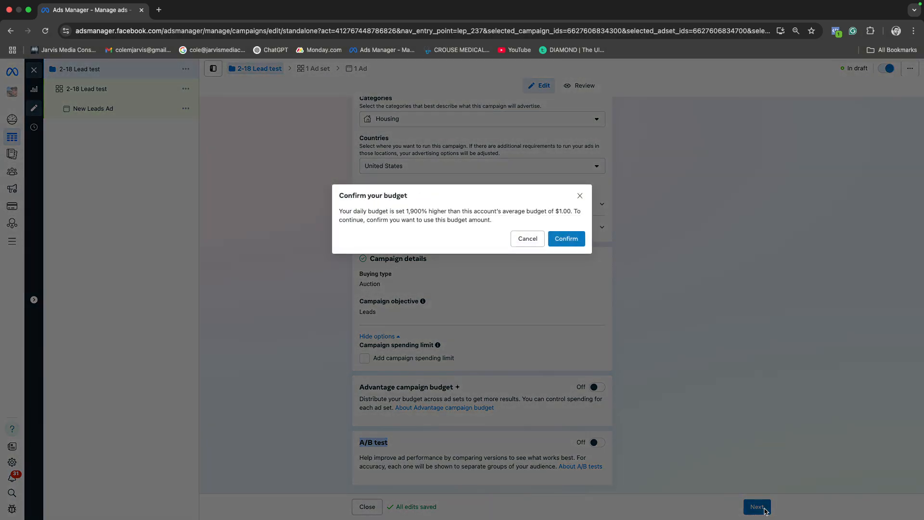
pyautogui.click(580, 195)
pyautogui.scroll(3, 516, 242)
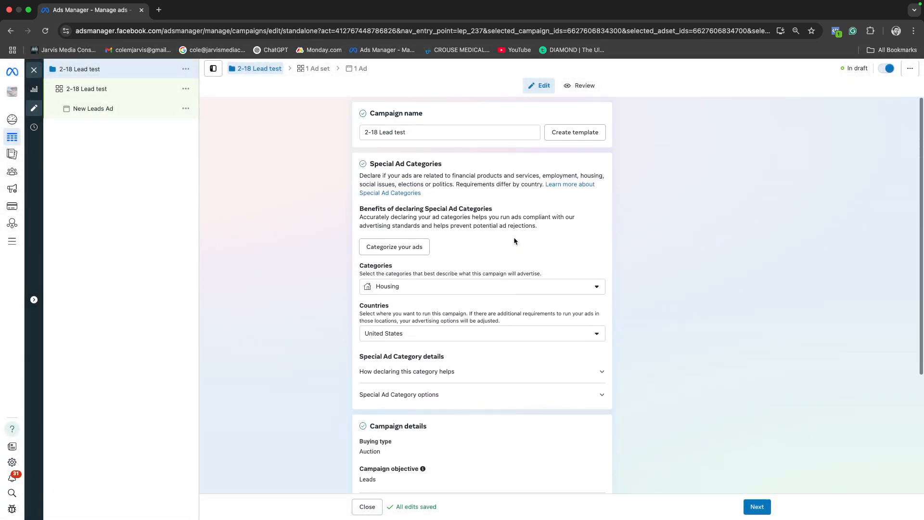
pyautogui.scroll(-4, 516, 241)
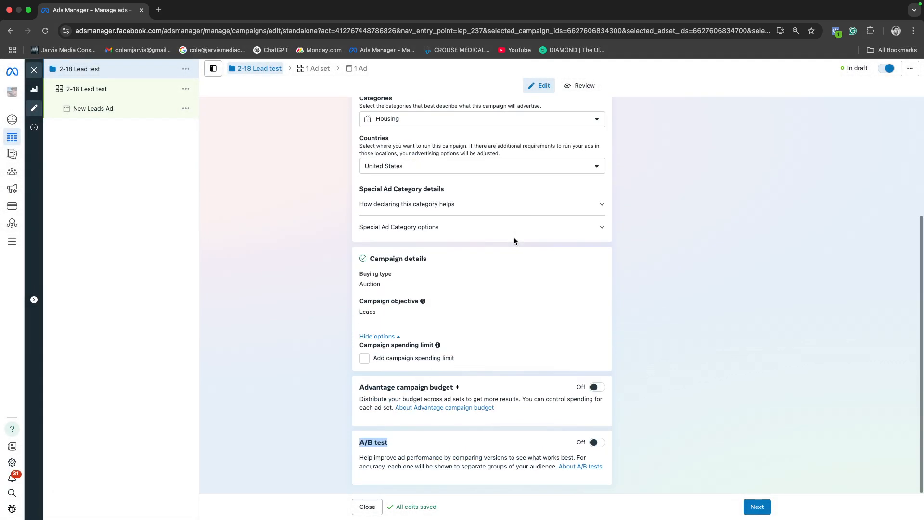
# In the 2-18 Lead test ad set, choose Instant forms as the conversion location
pyautogui.click(135, 95)
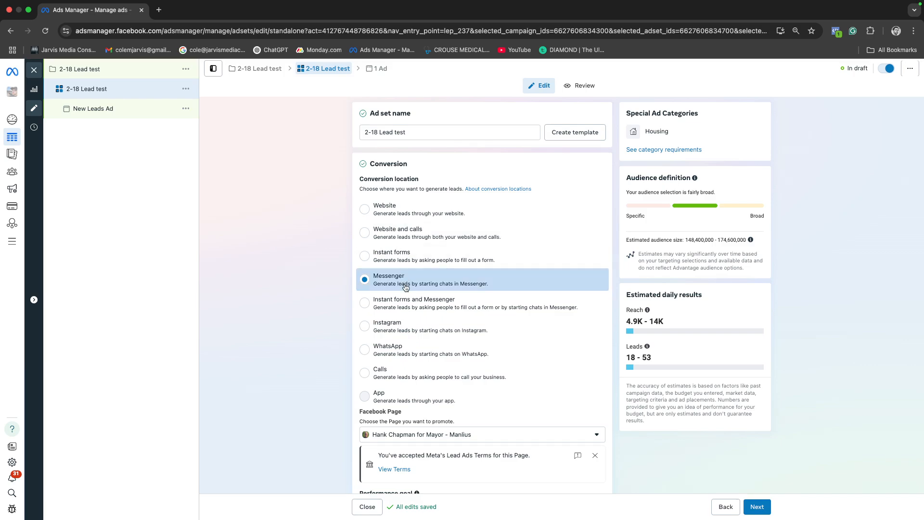
pyautogui.moveTo(360, 179); pyautogui.dragTo(421, 179)
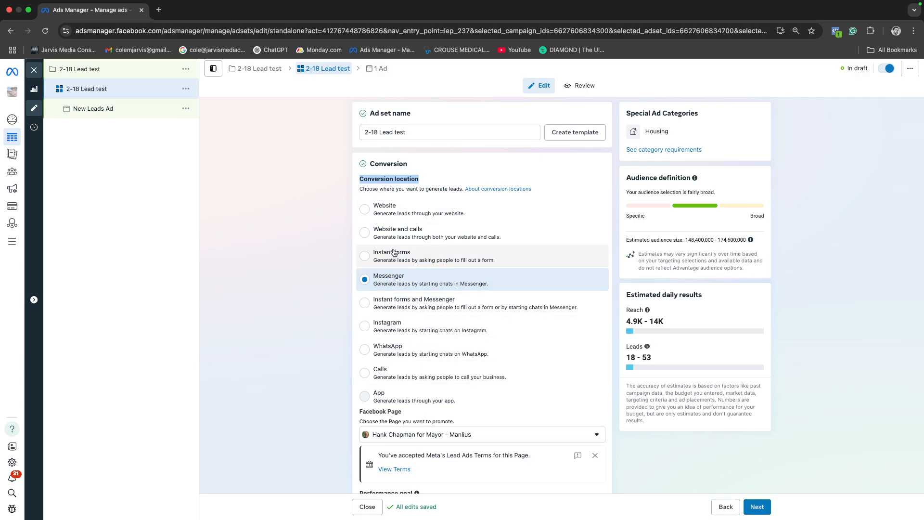
pyautogui.click(369, 256)
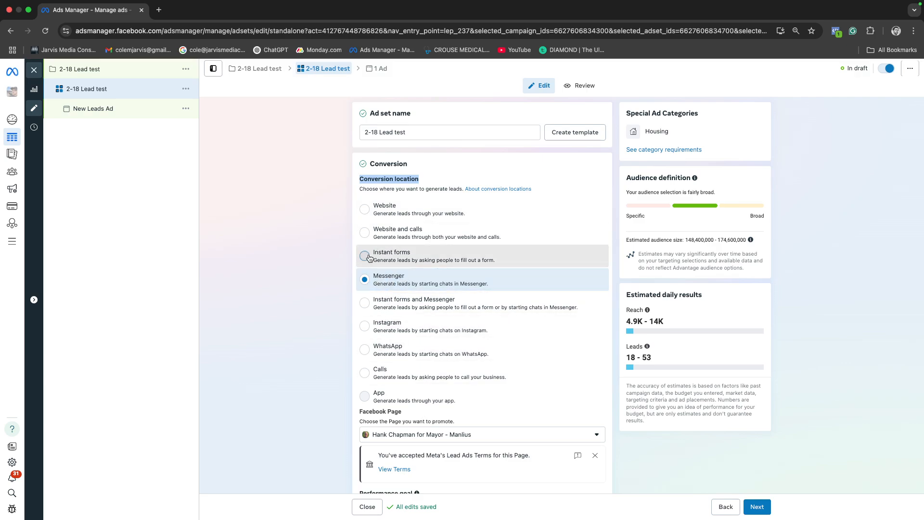
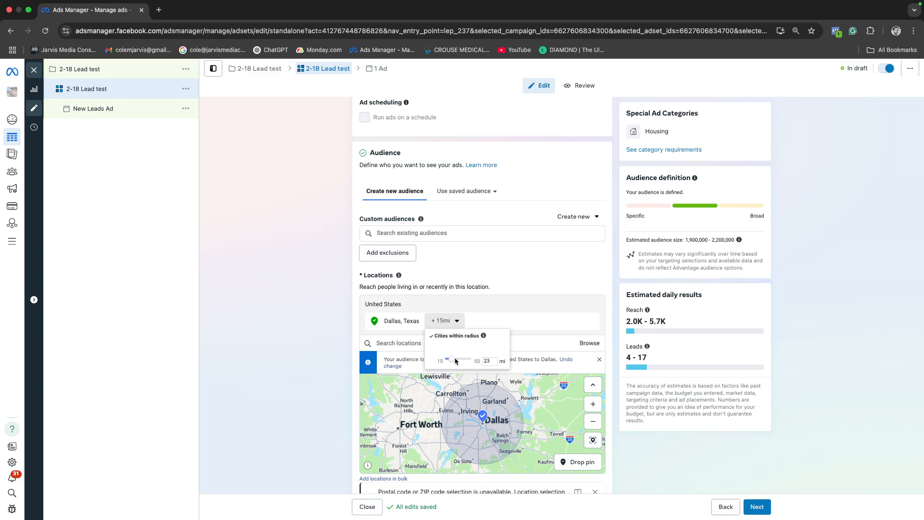
# Set the targeting radius around Dallas, Texas to 30 miles and examine the covered area on the map
pyautogui.moveTo(459, 360); pyautogui.dragTo(460, 361)
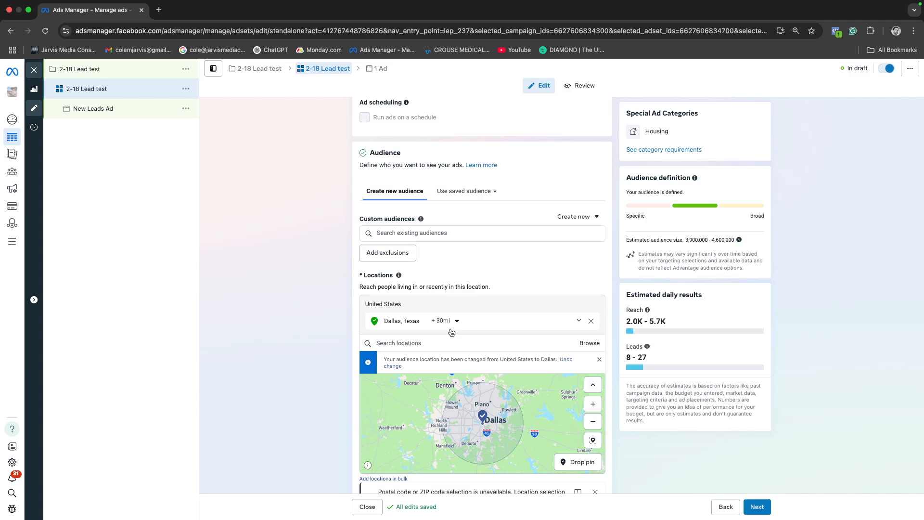
pyautogui.scroll(-2, 440, 356)
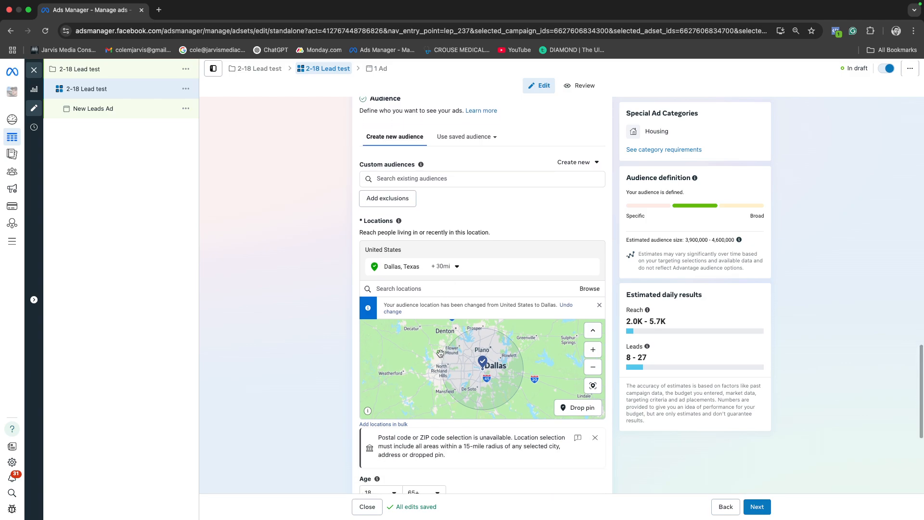
pyautogui.scroll(-3, 367, 382)
pyautogui.scroll(-3, 340, 380)
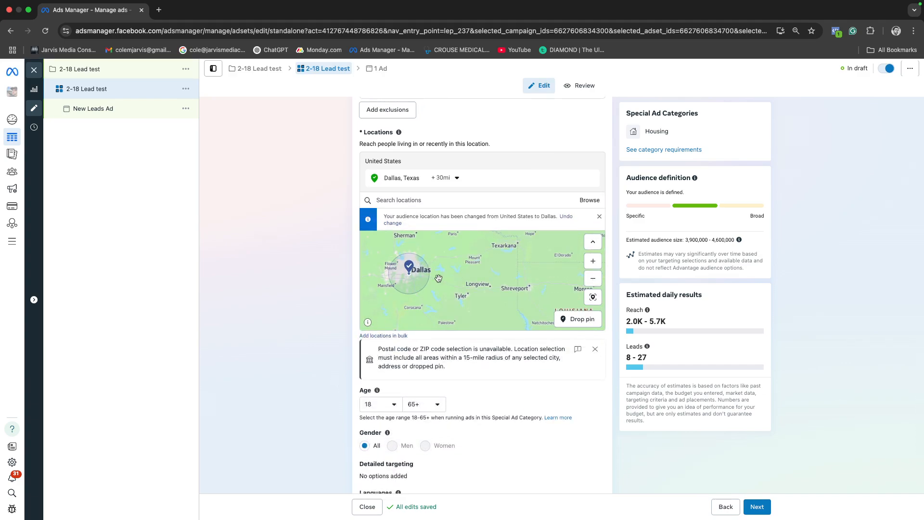
pyautogui.scroll(2, 458, 272)
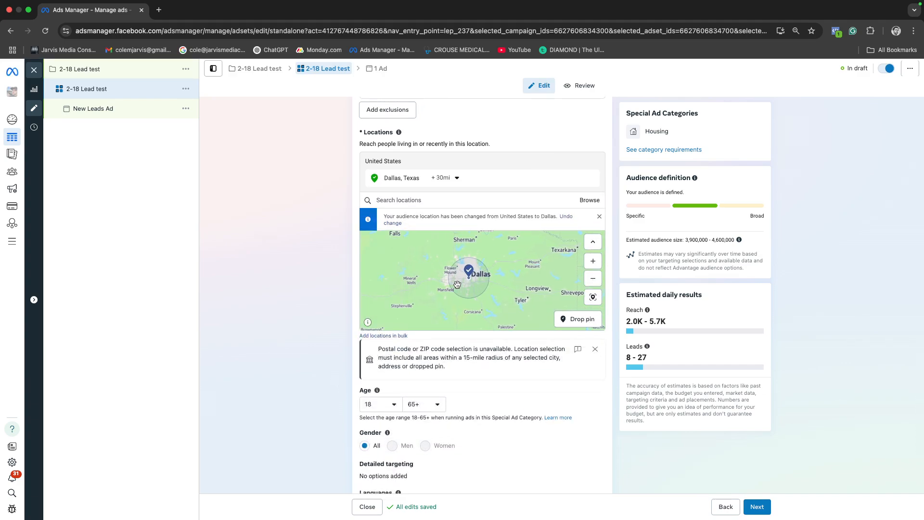
pyautogui.scroll(2, 474, 268)
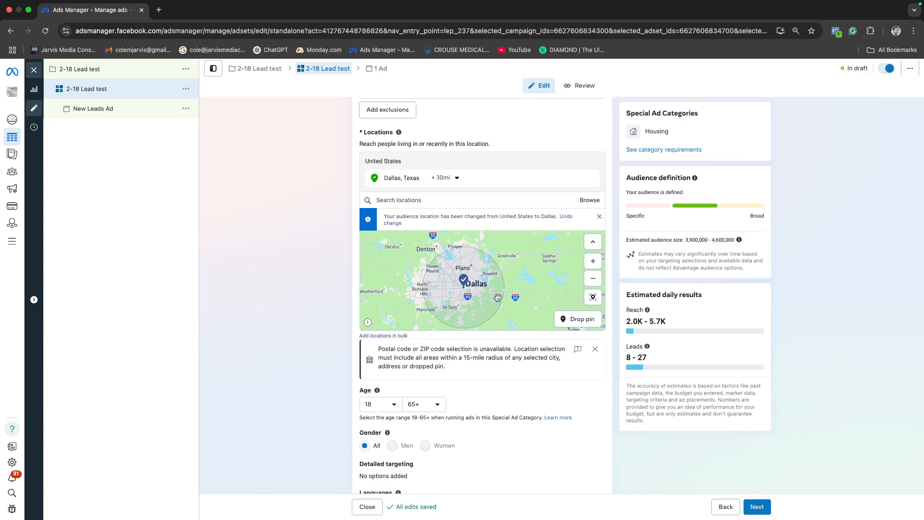
pyautogui.scroll(3, 476, 278)
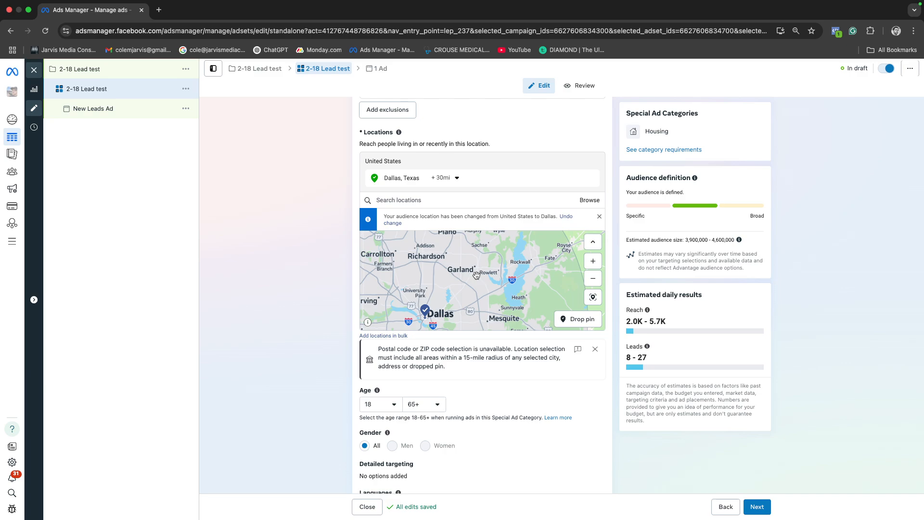
# Reduce the targeting radius around Dallas, Texas to 15 miles
pyautogui.click(455, 178)
pyautogui.moveTo(458, 215); pyautogui.dragTo(442, 216)
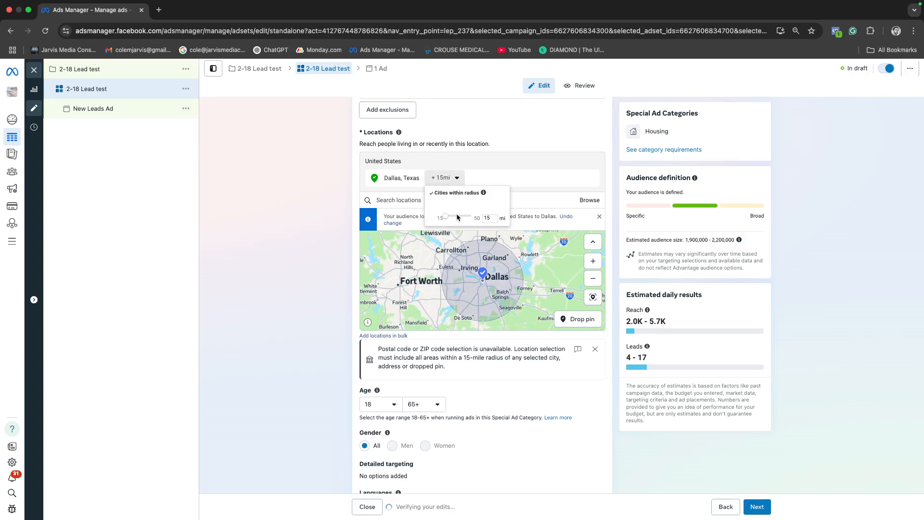
# Set the targeting radius around Dallas, Texas to 30 miles
pyautogui.moveTo(444, 217); pyautogui.dragTo(458, 221)
pyautogui.click(431, 227)
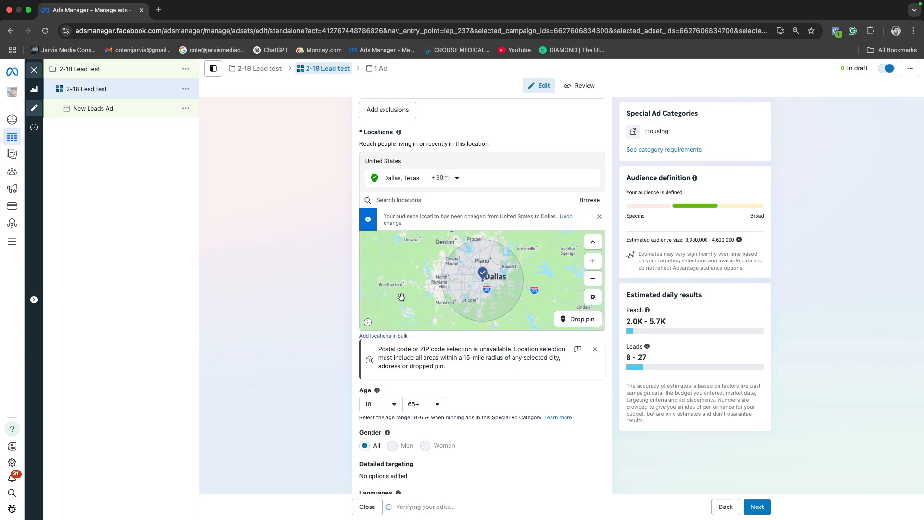
# Review the age and gender settings and open the detailed targeting options for the ad set's audience
pyautogui.scroll(-3, 405, 348)
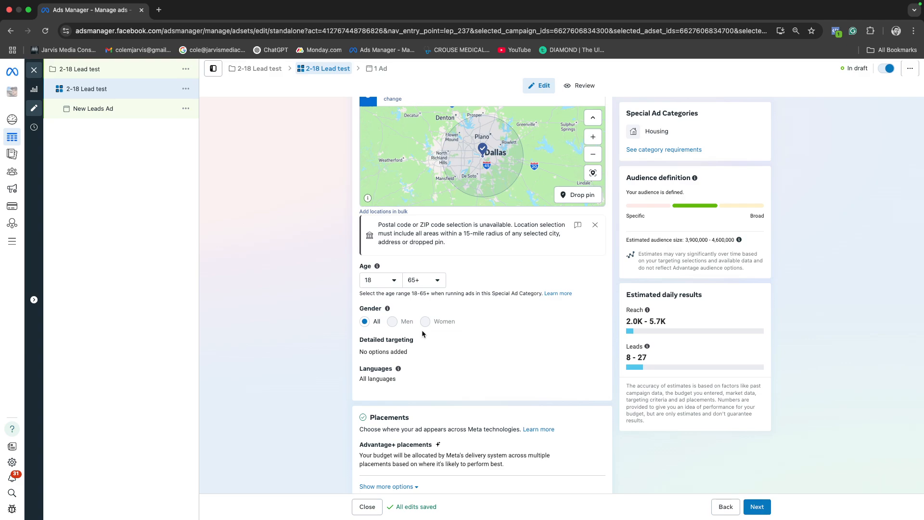
pyautogui.scroll(-1, 473, 324)
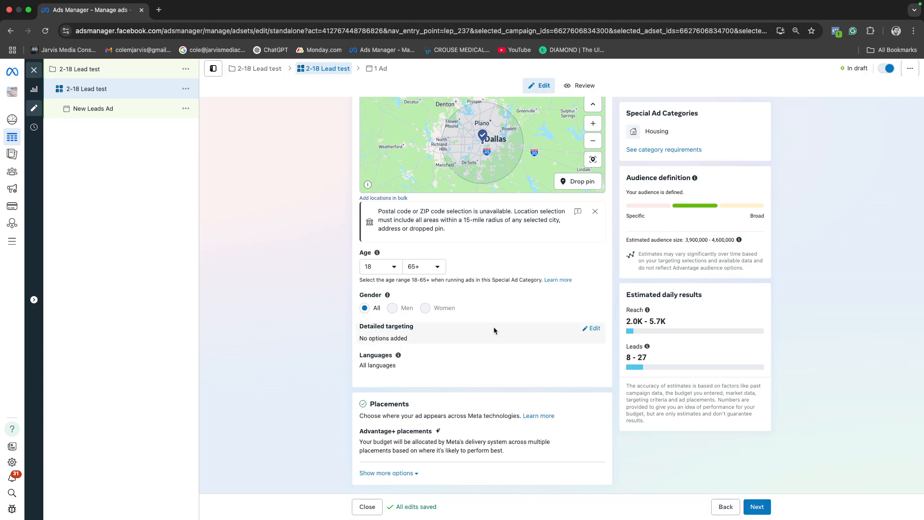
pyautogui.click(593, 328)
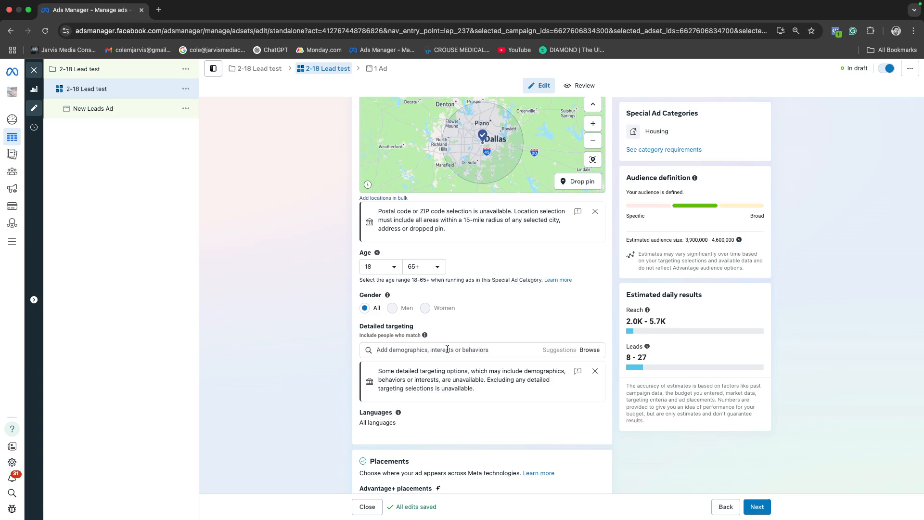
pyautogui.click(448, 349)
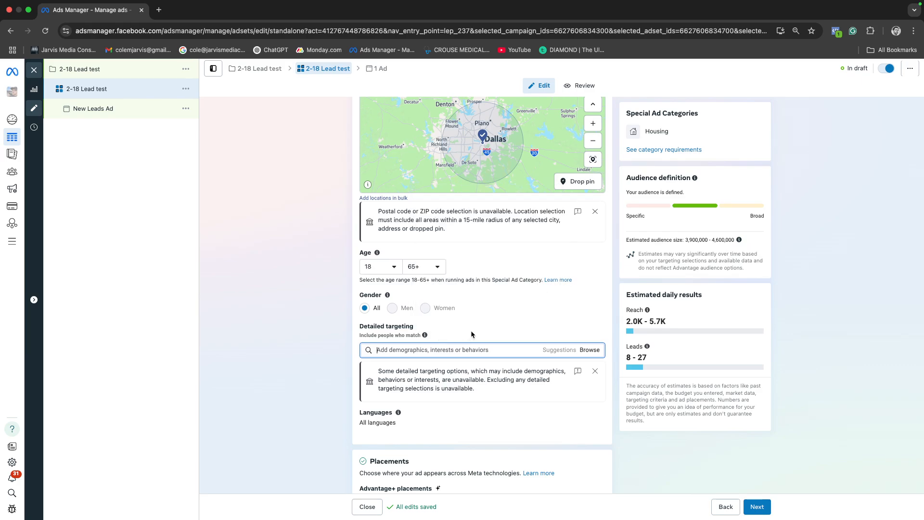
pyautogui.click(459, 313)
# Review the audience location settings and the estimated daily results, including the expected leads
pyautogui.scroll(5, 458, 366)
pyautogui.scroll(-1, 458, 366)
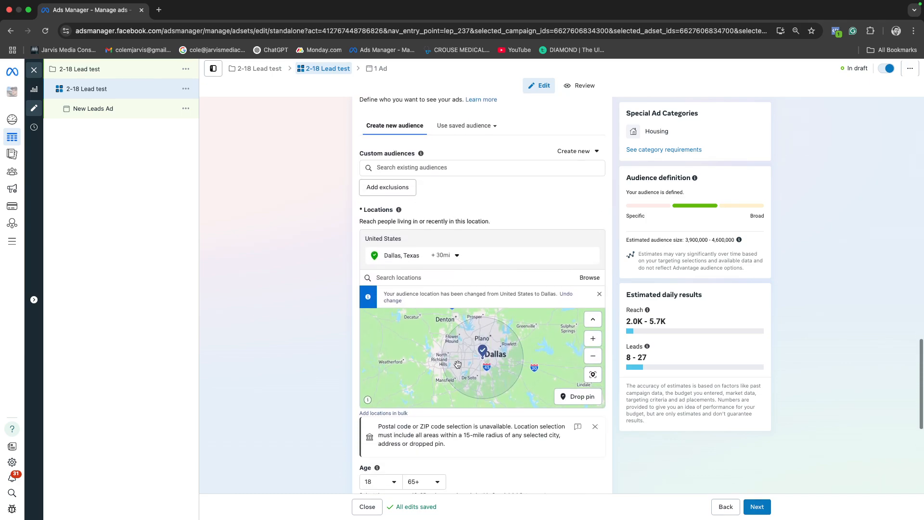
pyautogui.scroll(-6, 458, 375)
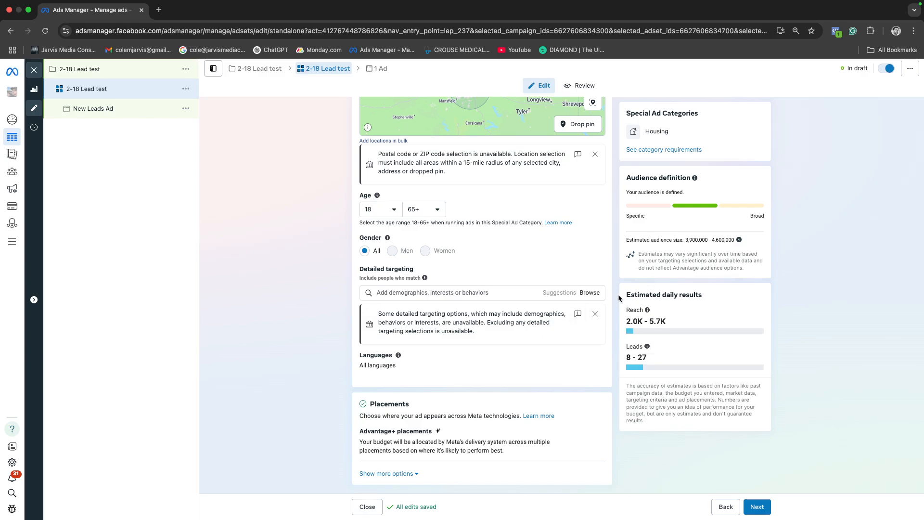
pyautogui.moveTo(626, 294); pyautogui.dragTo(702, 297)
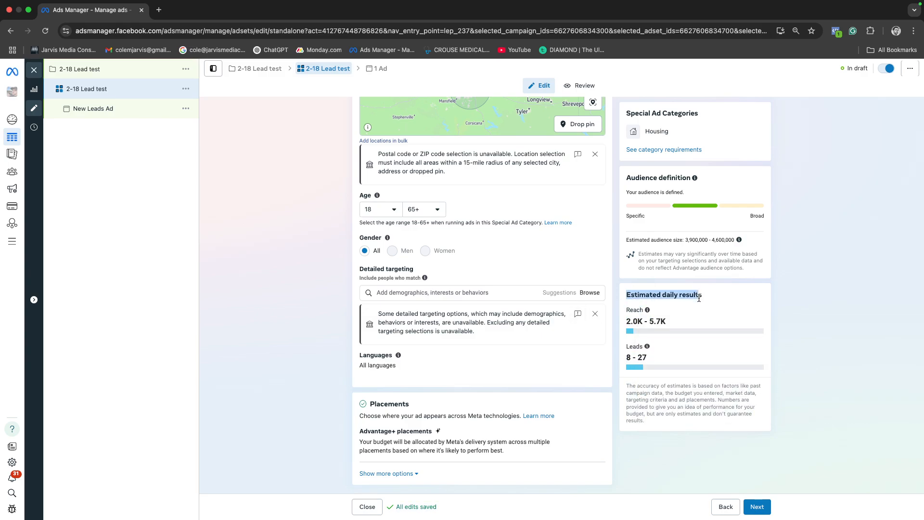
pyautogui.moveTo(649, 359); pyautogui.dragTo(627, 357)
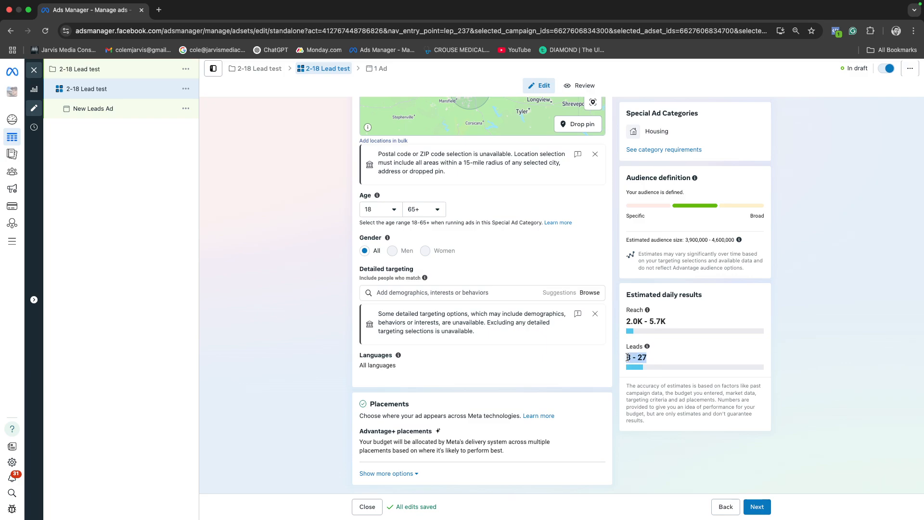
# Open the New Leads Ad and examine its ad name, Facebook Page and Instagram account options
pyautogui.click(114, 111)
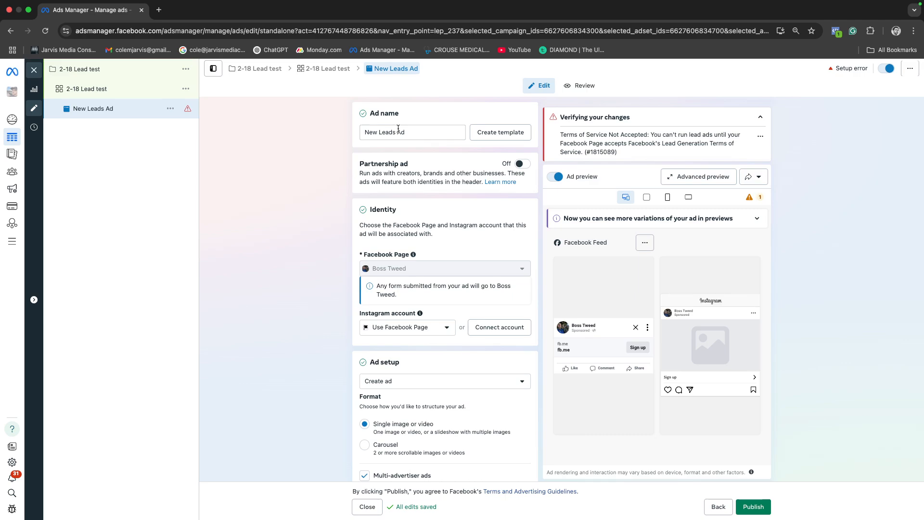
pyautogui.moveTo(415, 134); pyautogui.dragTo(366, 134)
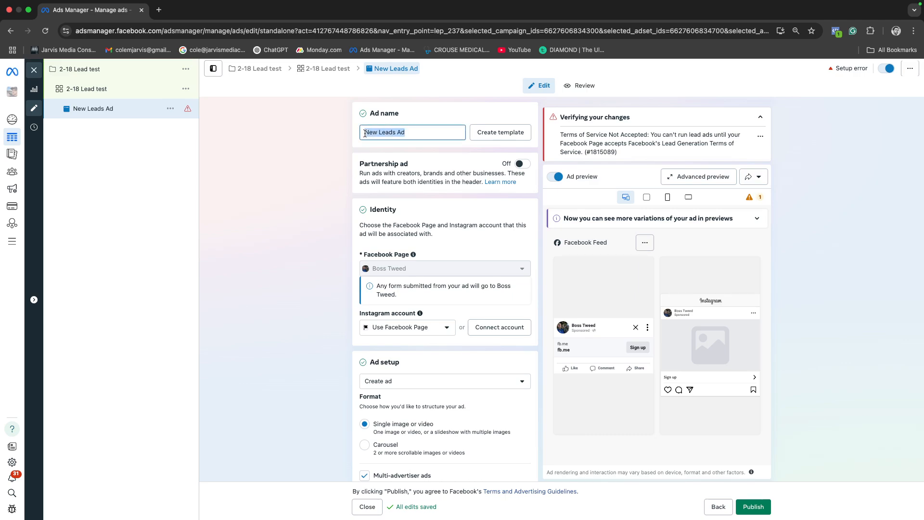
pyautogui.click(283, 252)
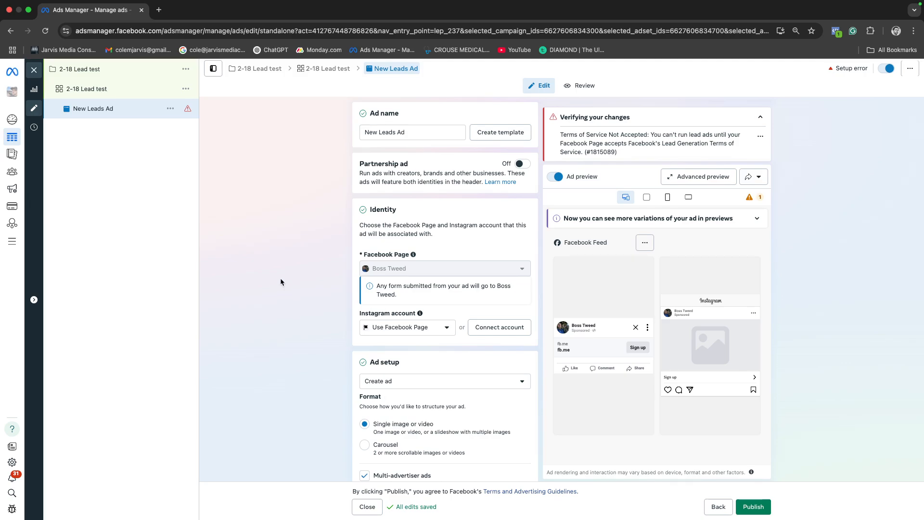
pyautogui.moveTo(371, 273)
pyautogui.click(420, 329)
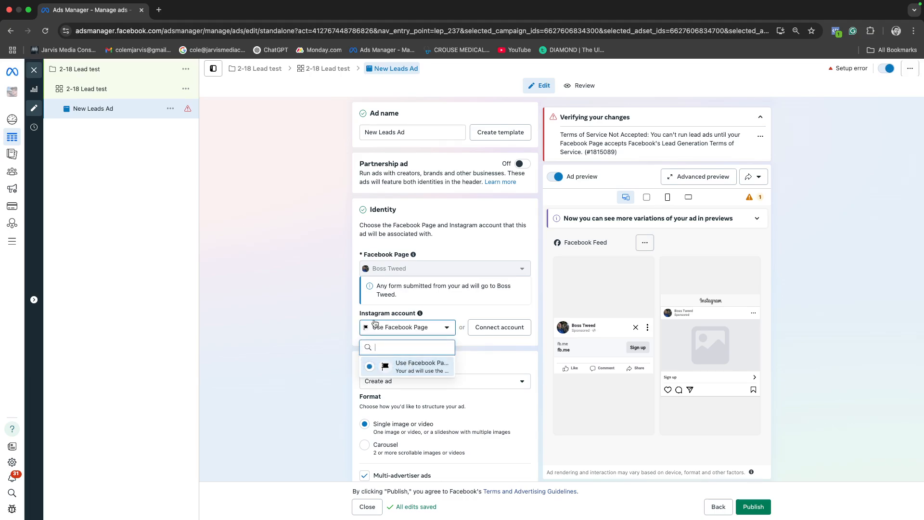
pyautogui.moveTo(380, 263)
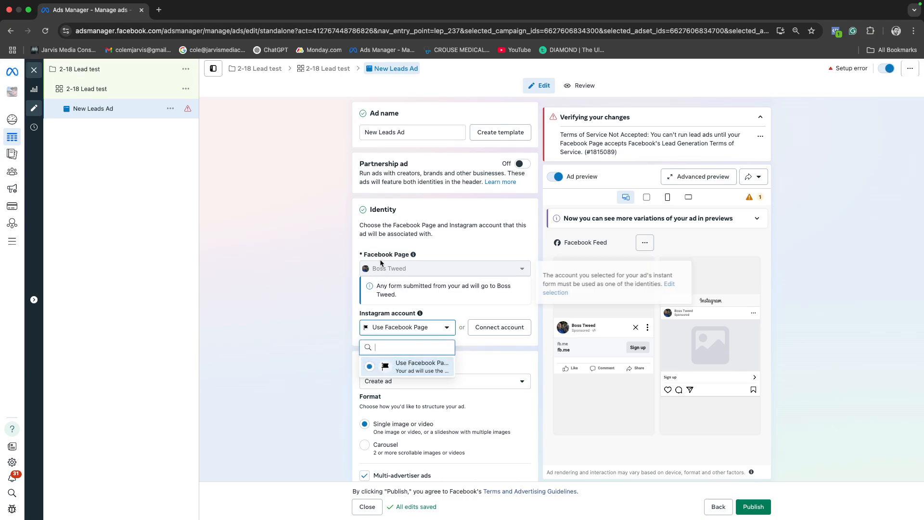
pyautogui.click(436, 315)
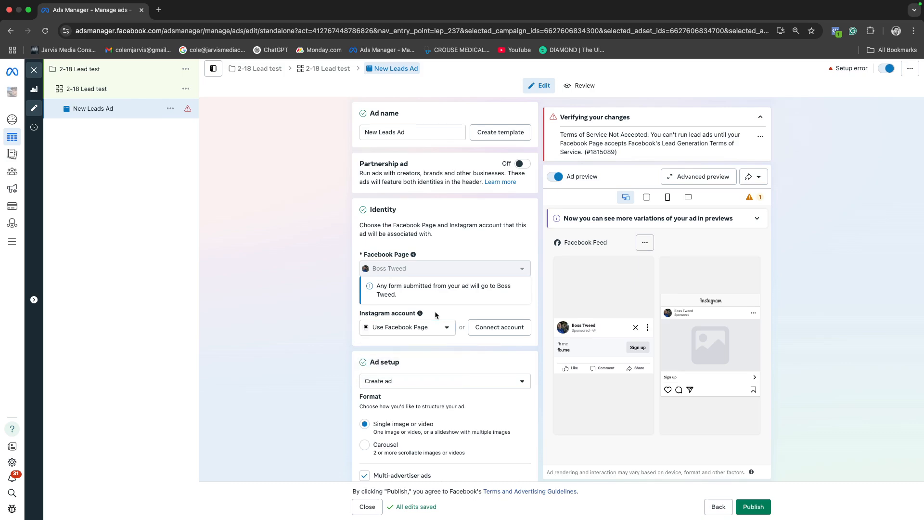
# Examine the ad's setup choices, format options, multi-advertiser setting and instant form destination
pyautogui.scroll(-1, 436, 315)
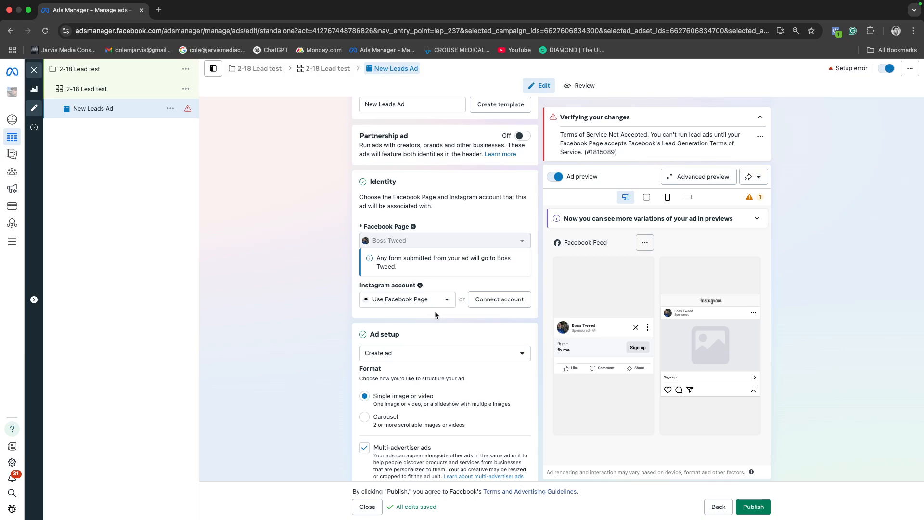
pyautogui.scroll(-3, 436, 315)
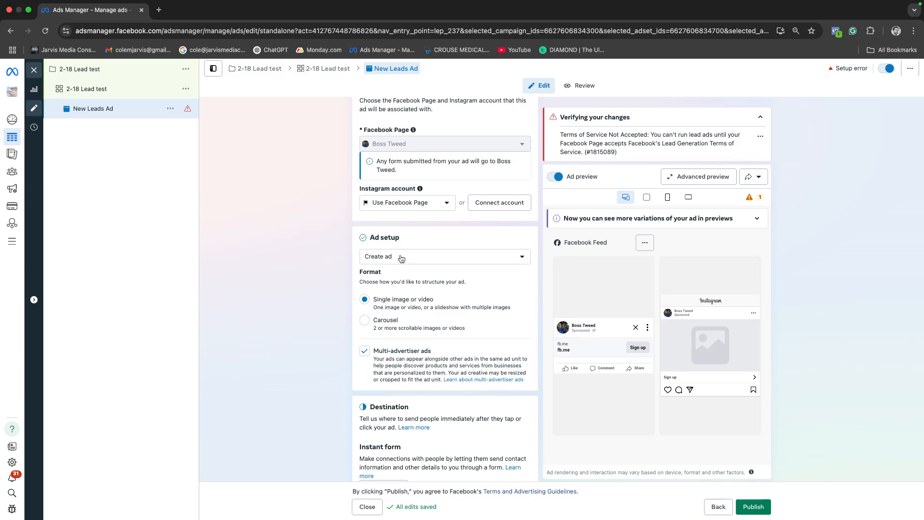
pyautogui.scroll(-2, 403, 248)
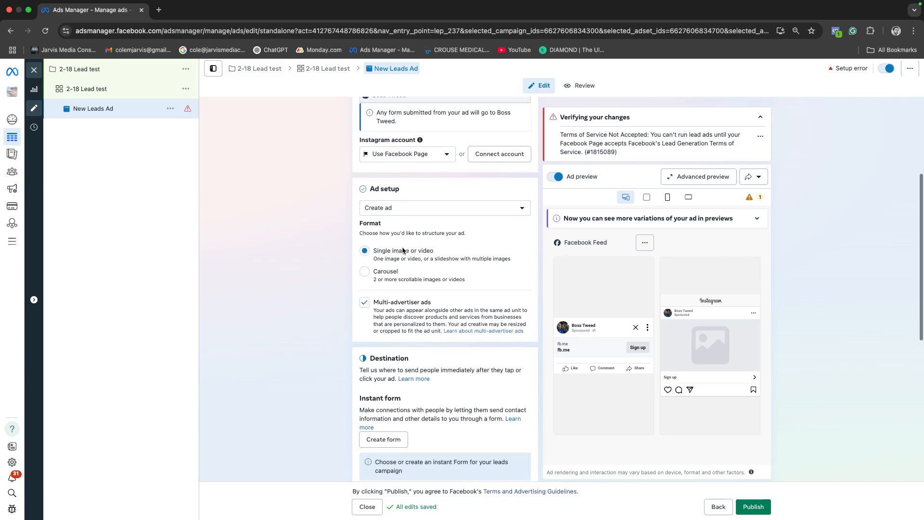
pyautogui.click(405, 208)
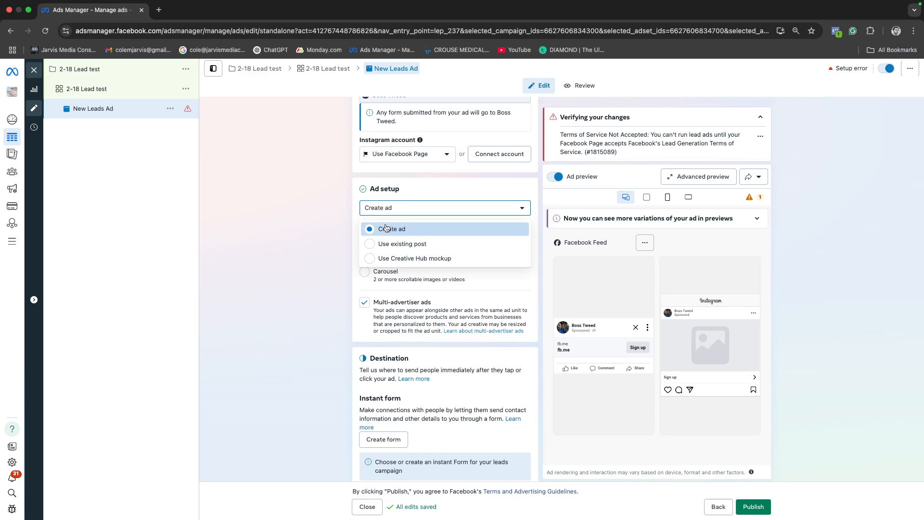
pyautogui.scroll(-1, 342, 255)
pyautogui.click(341, 250)
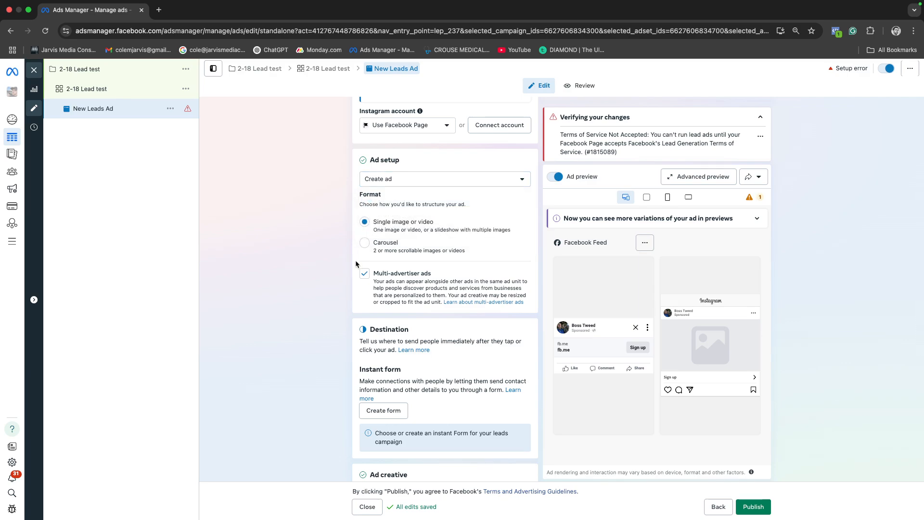
pyautogui.scroll(-1, 368, 279)
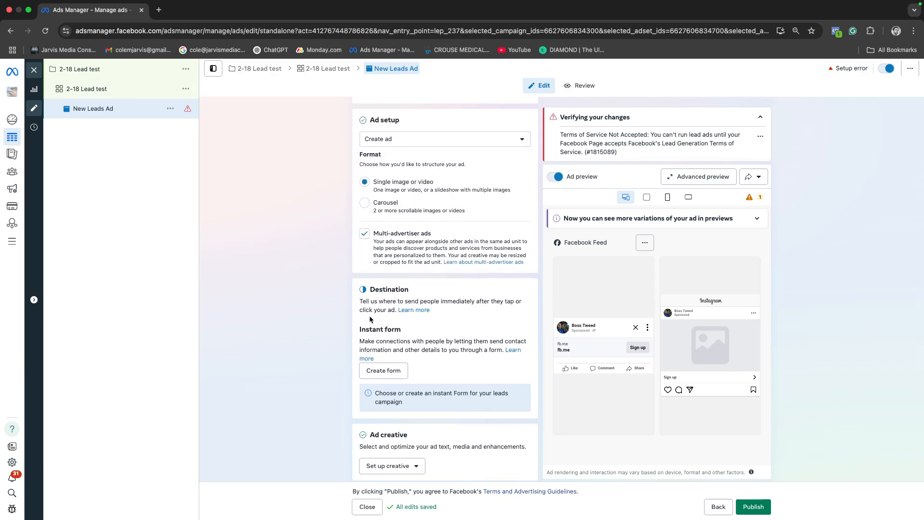
pyautogui.scroll(1, 371, 320)
pyautogui.scroll(1, 370, 318)
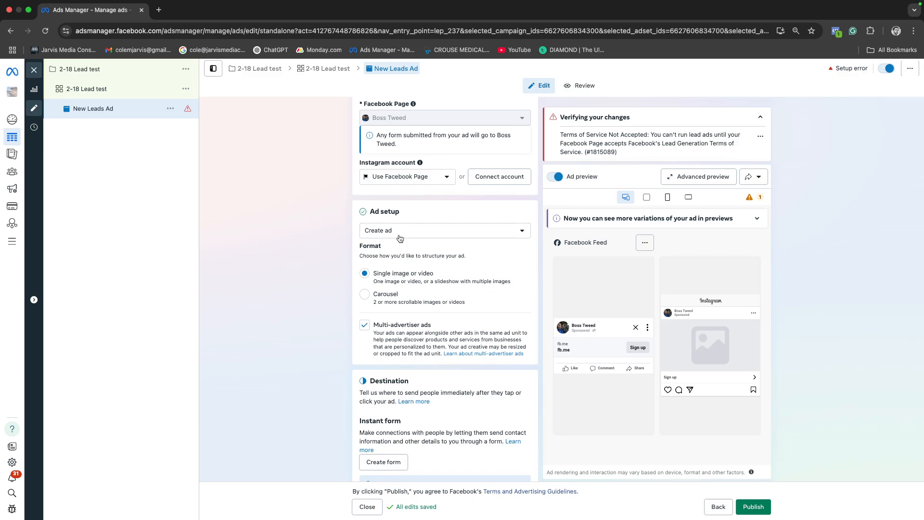
pyautogui.scroll(3, 392, 231)
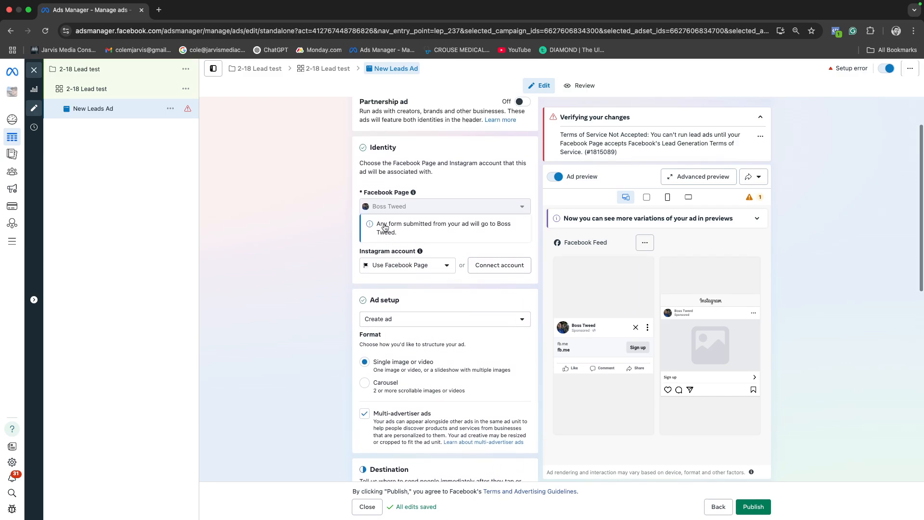
pyautogui.scroll(-8, 385, 227)
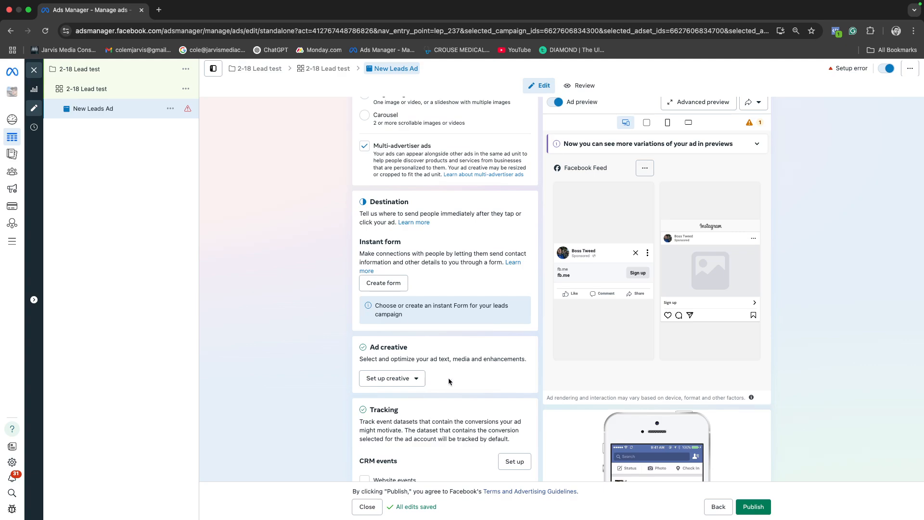
# Start setting up the ad creative as a video ad
pyautogui.scroll(-1, 451, 383)
pyautogui.click(400, 350)
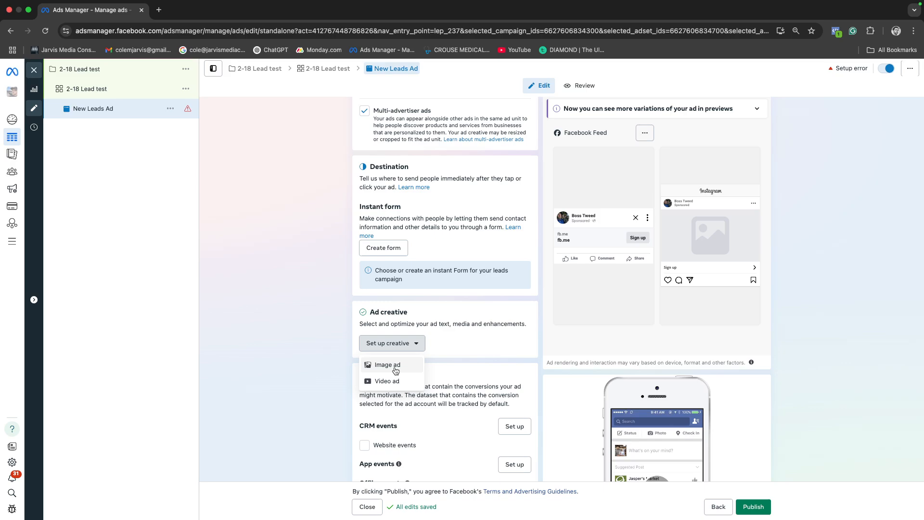
pyautogui.click(391, 382)
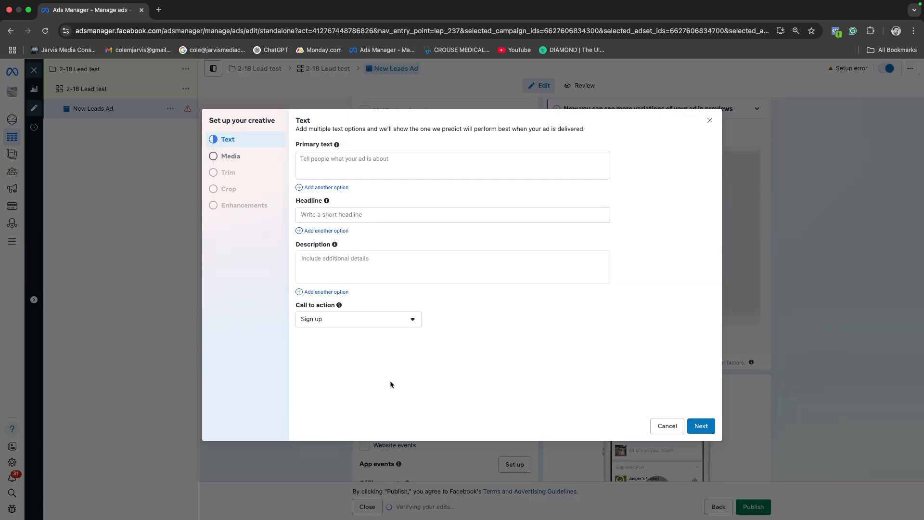
# Look over the primary text, headline, description and call-to-action fields of the video ad creative
pyautogui.click(332, 159)
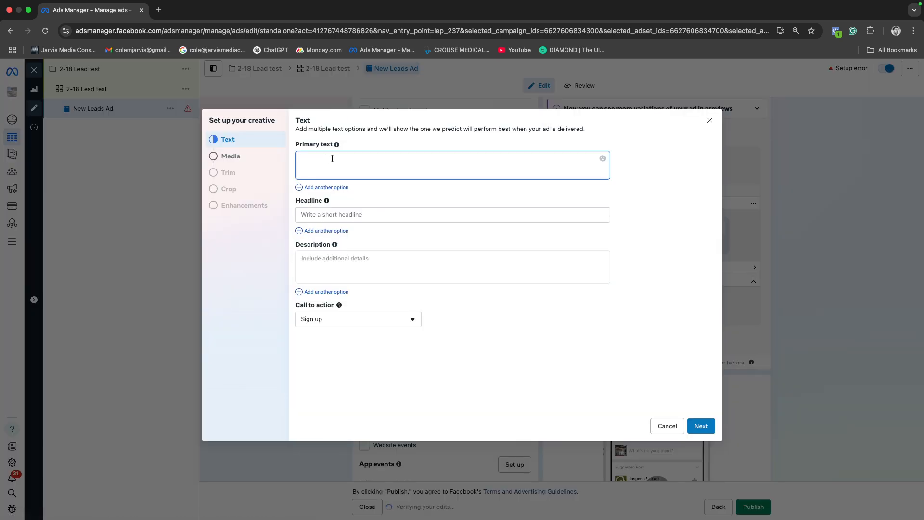
pyautogui.click(432, 209)
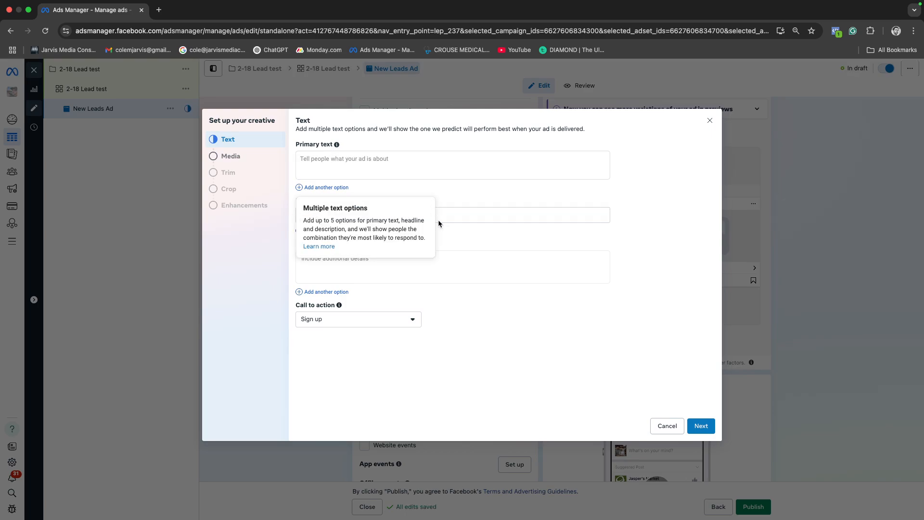
pyautogui.click(411, 269)
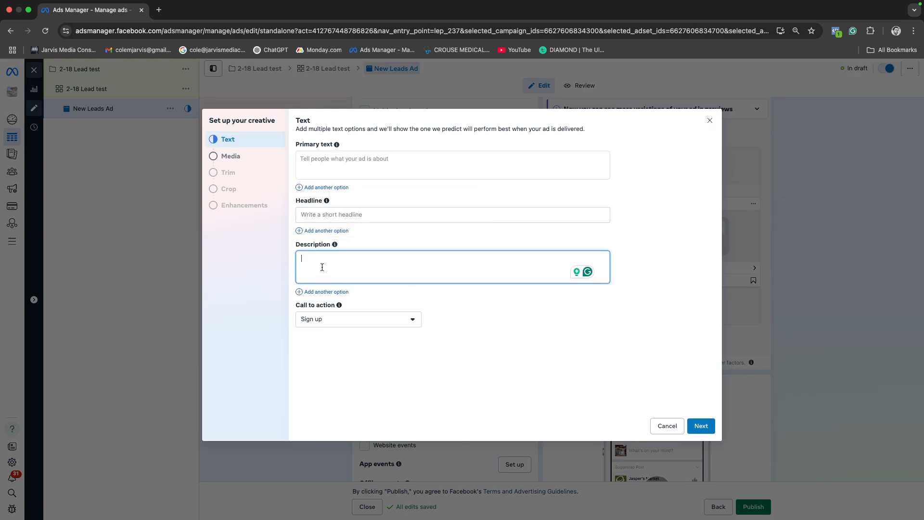
pyautogui.click(474, 317)
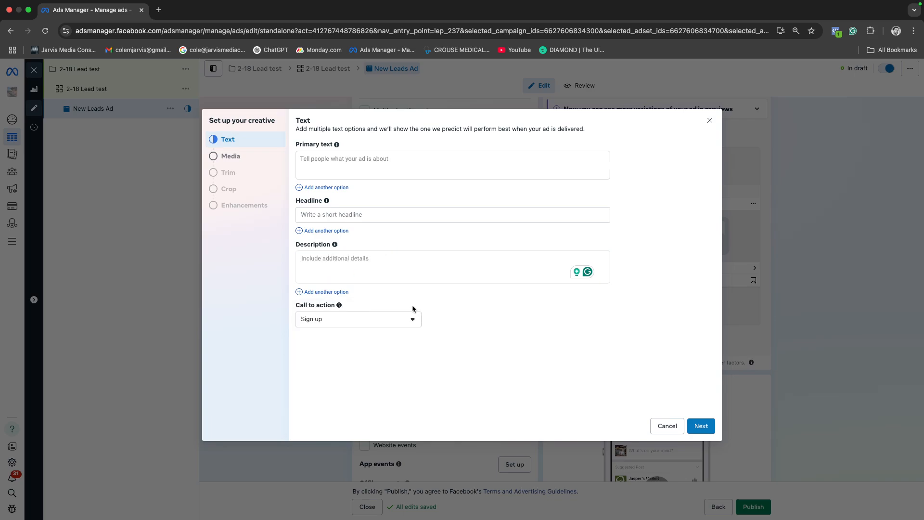
# Write a quoted client testimonial as the primary text, saying the named agent "was an amazing agent for us!" and crediting the client by name
pyautogui.click(343, 159)
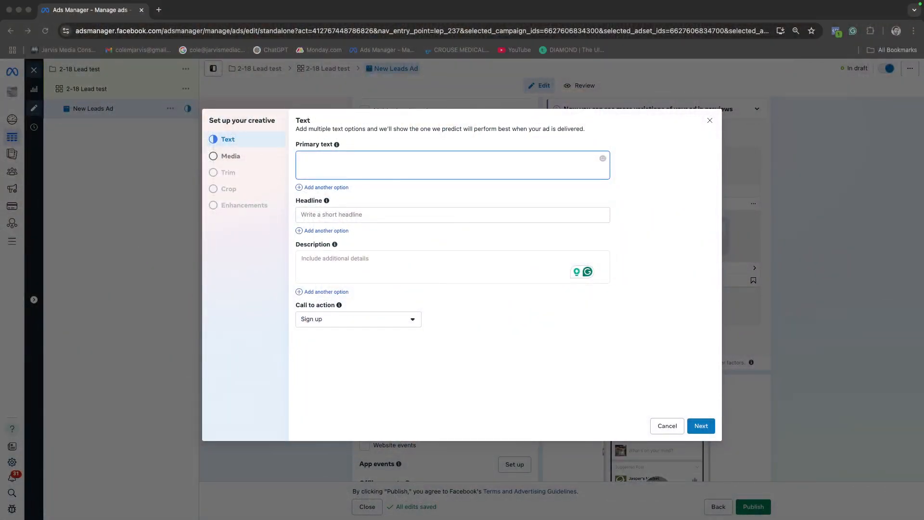
pyautogui.click(308, 149)
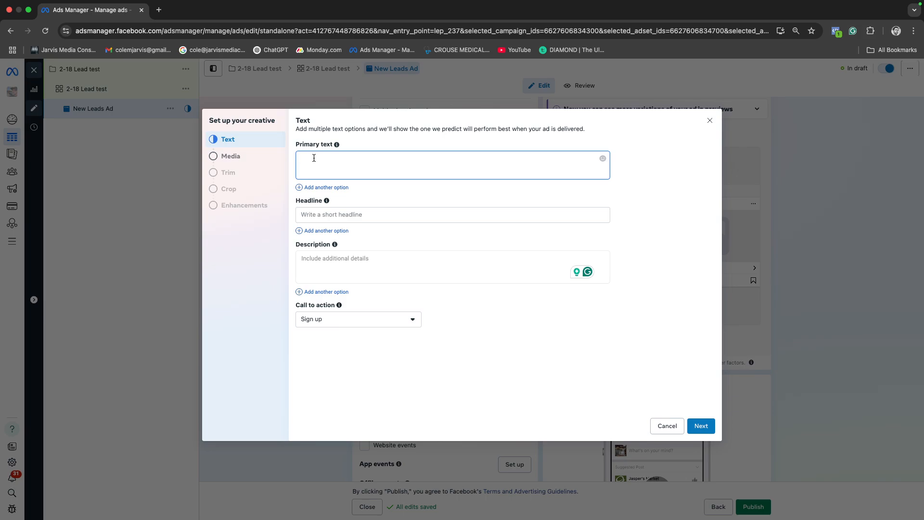
pyautogui.write('ohn D. Agen')
pyautogui.press('BackSpace')
pyautogui.press('BackSpace')
pyautogui.write('ent, was an amazing agent for us!" -')
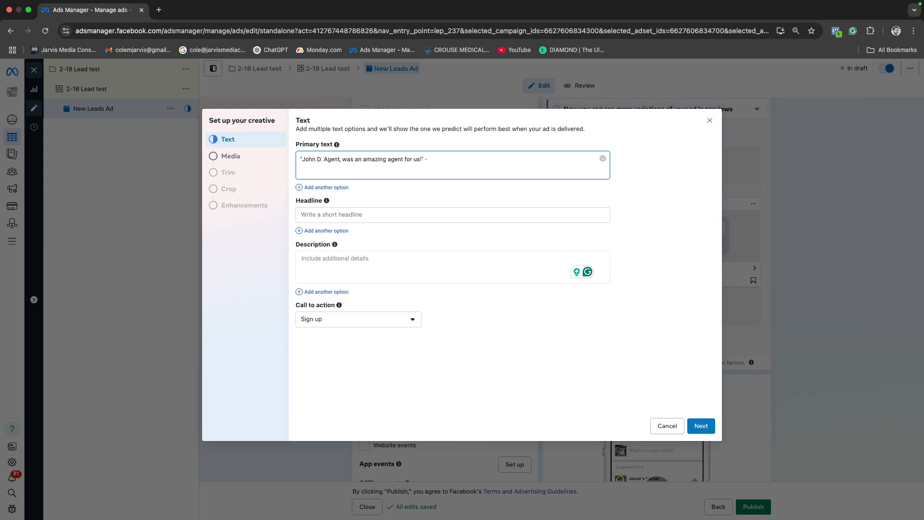
pyautogui.write(' Tom L')
pyautogui.moveTo(450, 158); pyautogui.dragTo(298, 157)
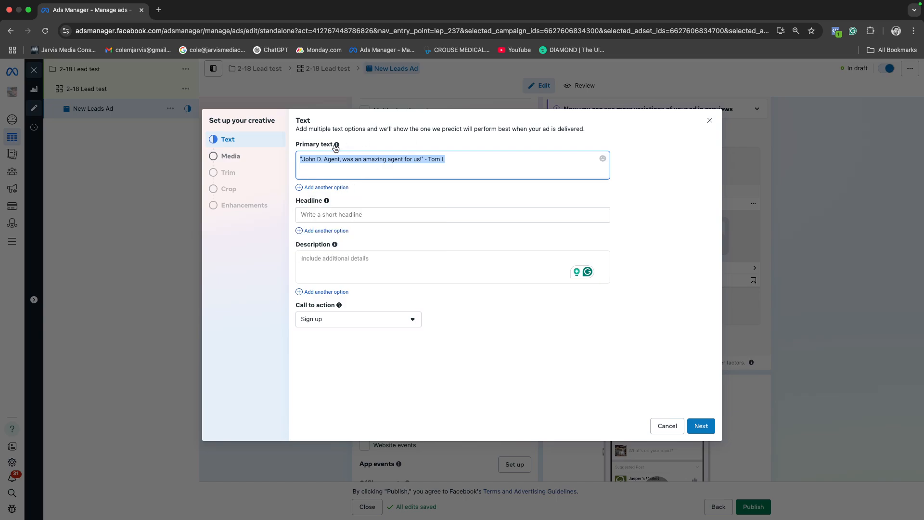
pyautogui.moveTo(337, 145)
pyautogui.click(480, 158)
pyautogui.tripleClick(299, 161)
pyautogui.click(456, 160)
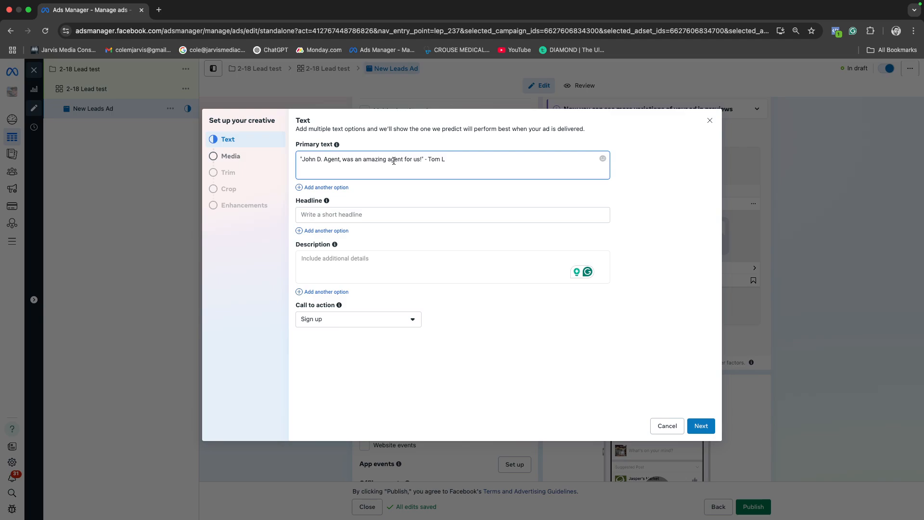
# Add a second primary text option reading "reviews 2" in quotation marks
pyautogui.click(326, 187)
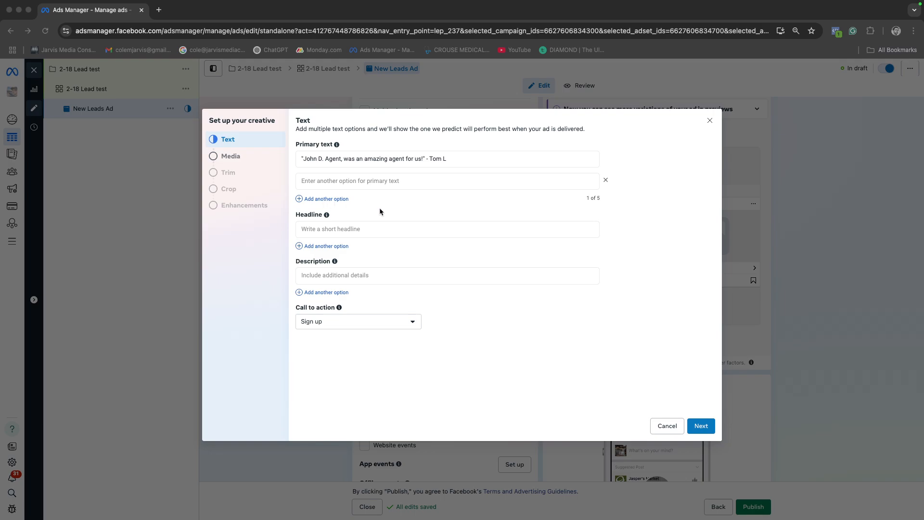
pyautogui.press('super+plus')
pyautogui.press('super+plus')
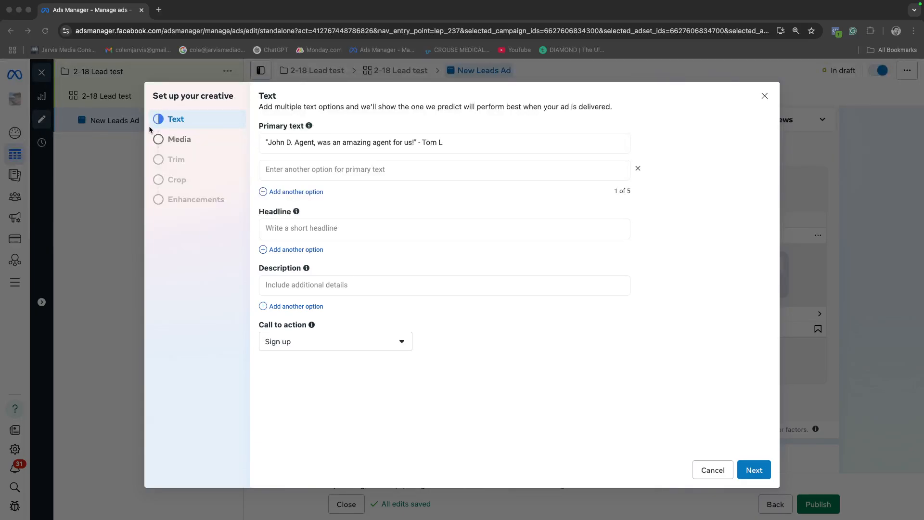
pyautogui.click(303, 164)
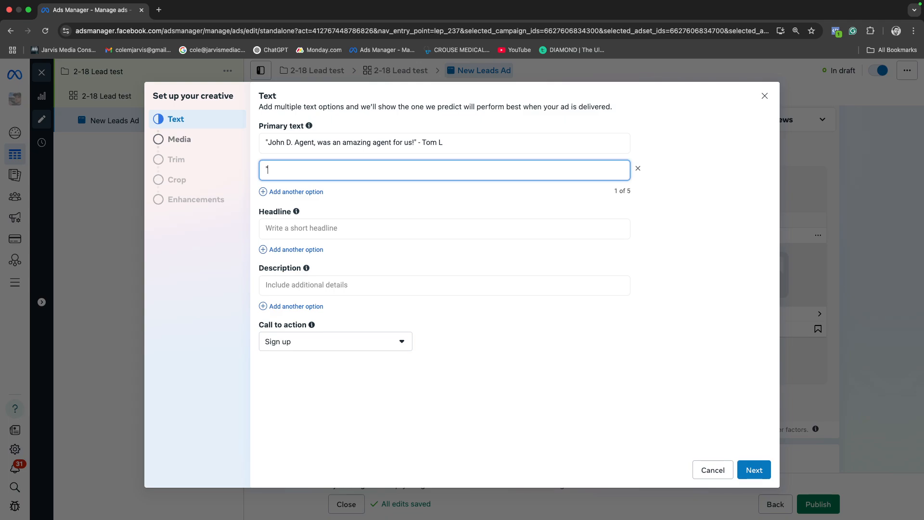
pyautogui.write('reviews 2"')
# Add a third primary text option reading "review" in quotation marks
pyautogui.click(292, 192)
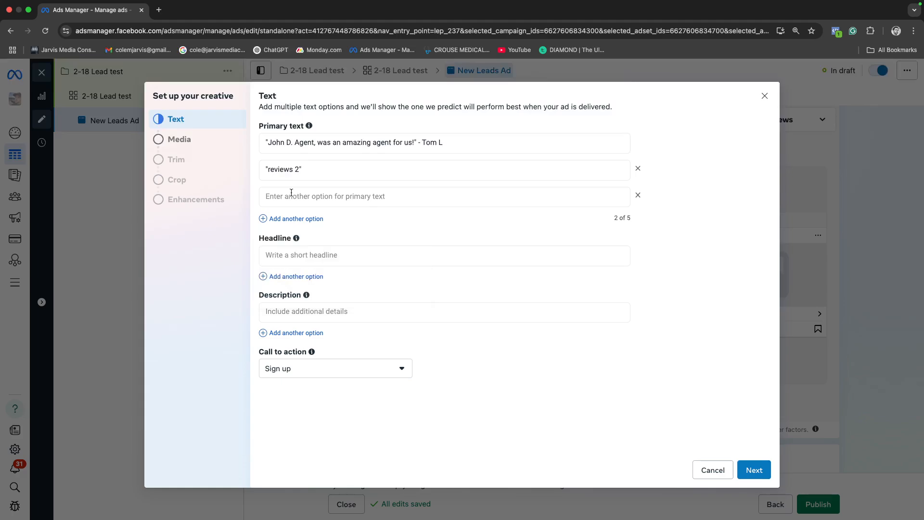
pyautogui.click(292, 192)
pyautogui.write('revew 3')
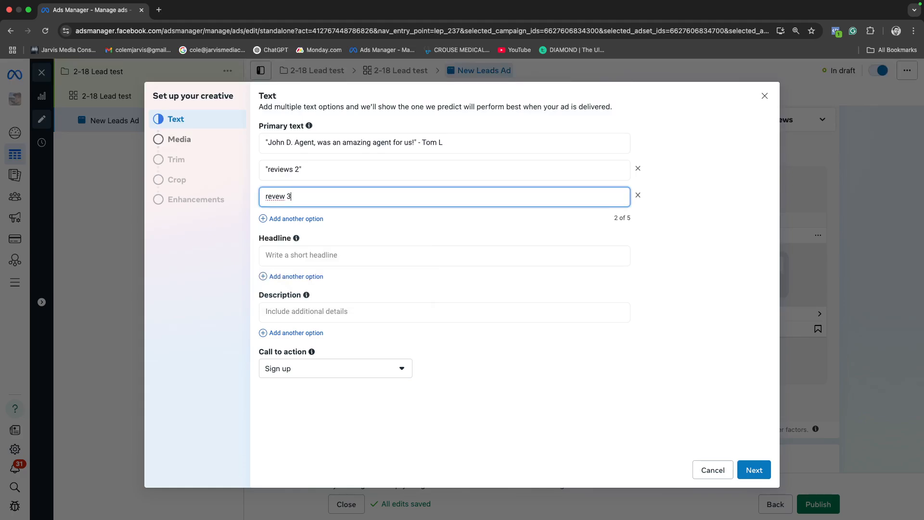
pyautogui.moveTo(308, 197); pyautogui.dragTo(236, 203)
pyautogui.write('rev')
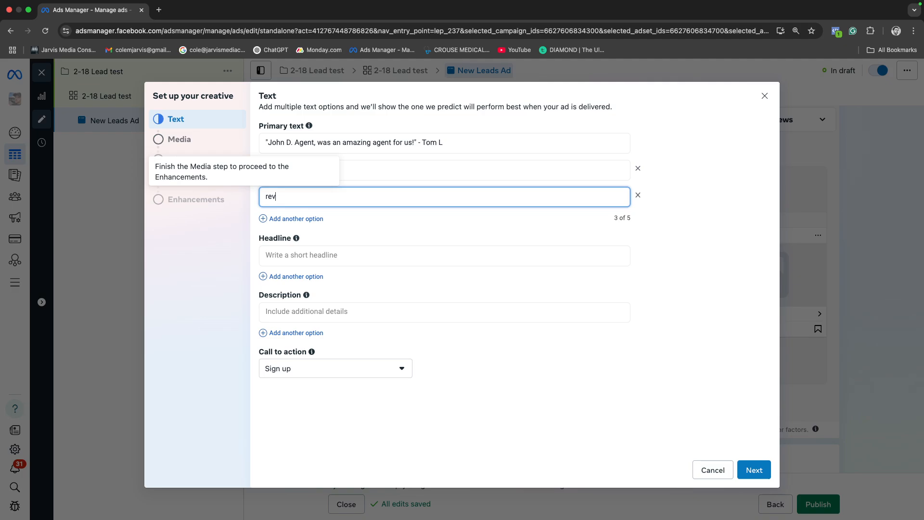
pyautogui.write('iew')
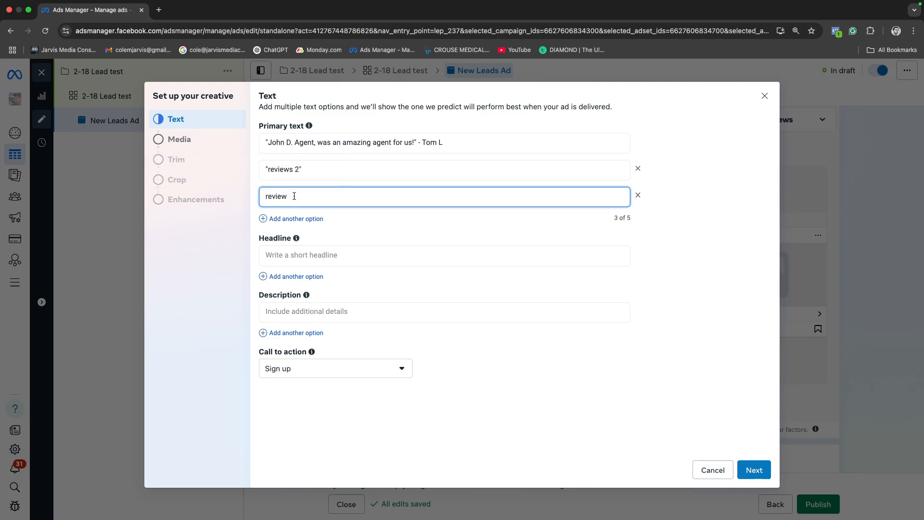
pyautogui.write('"')
pyautogui.click(265, 197)
pyautogui.write('"')
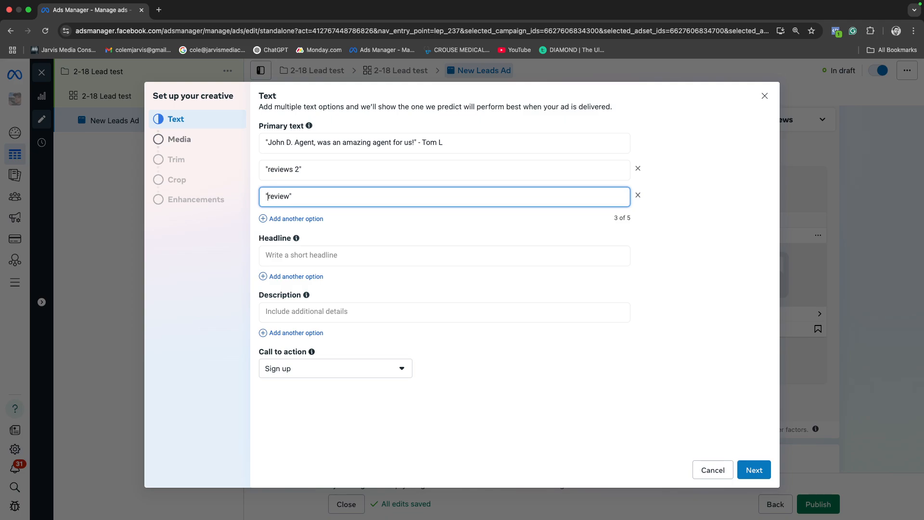
# Add a fourth primary text option reading "Land is a great investment" and check the hints on multiple text options
pyautogui.click(317, 219)
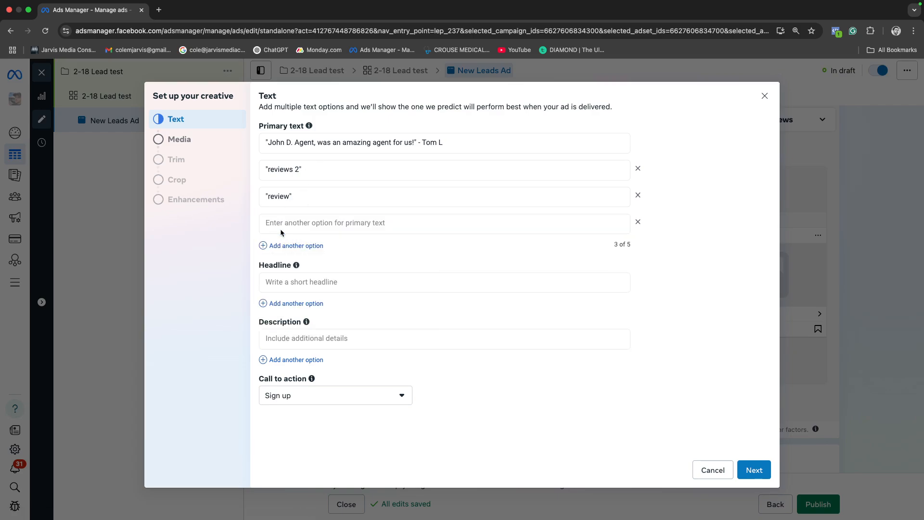
pyautogui.click(290, 220)
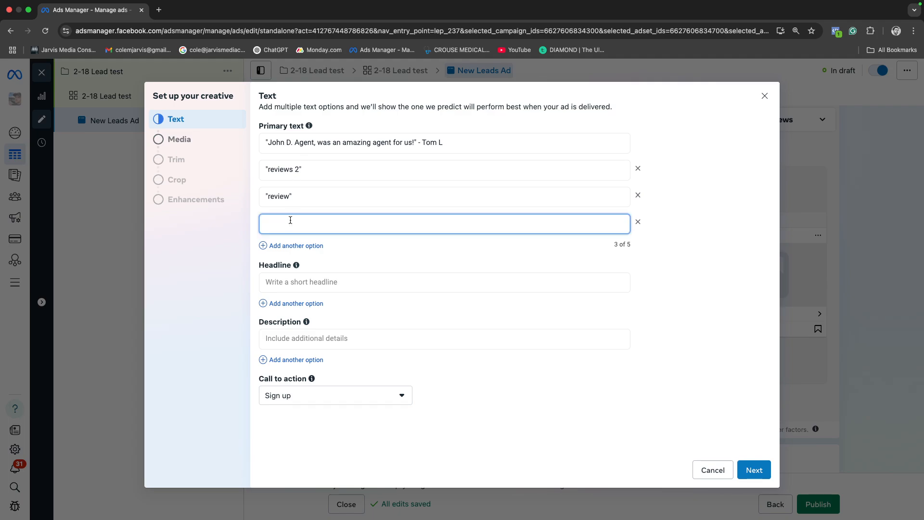
pyautogui.write('Land is a great investment')
pyautogui.moveTo(309, 126)
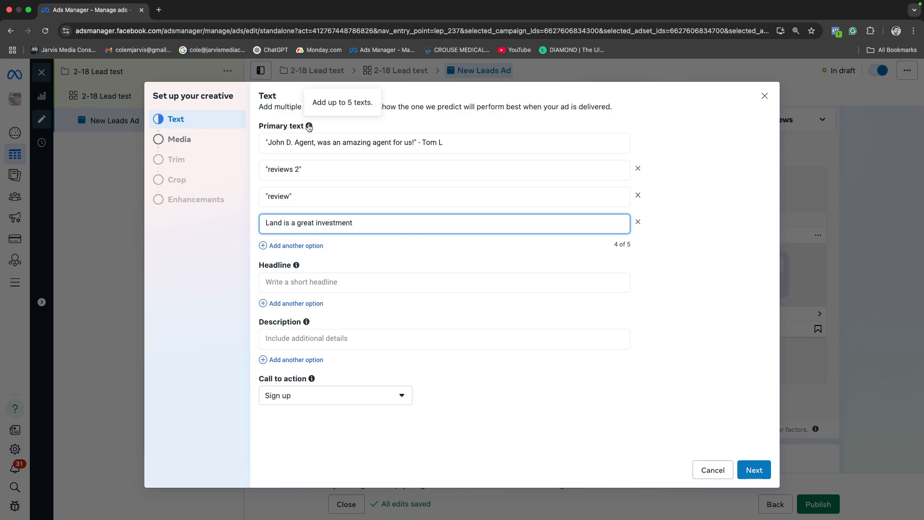
pyautogui.moveTo(297, 245)
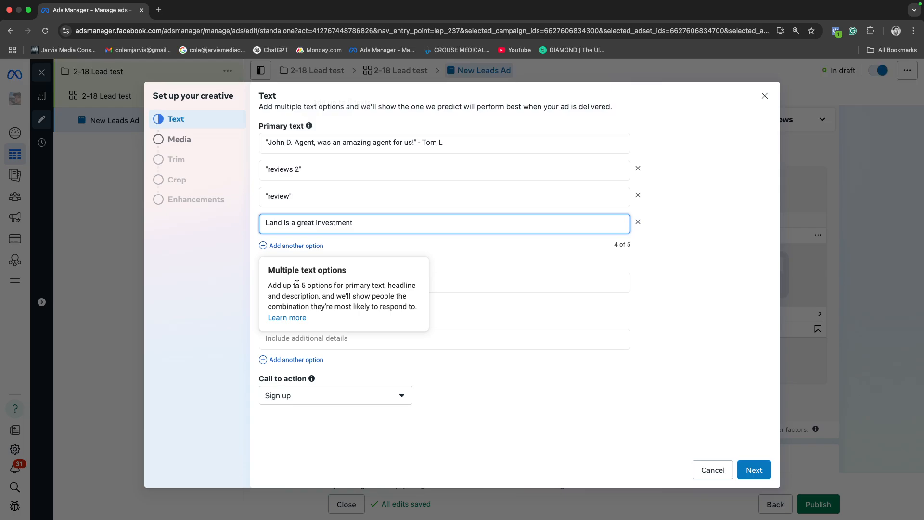
# Write the headline "Start your homeownership journey today!" with correct spelling
pyautogui.click(469, 282)
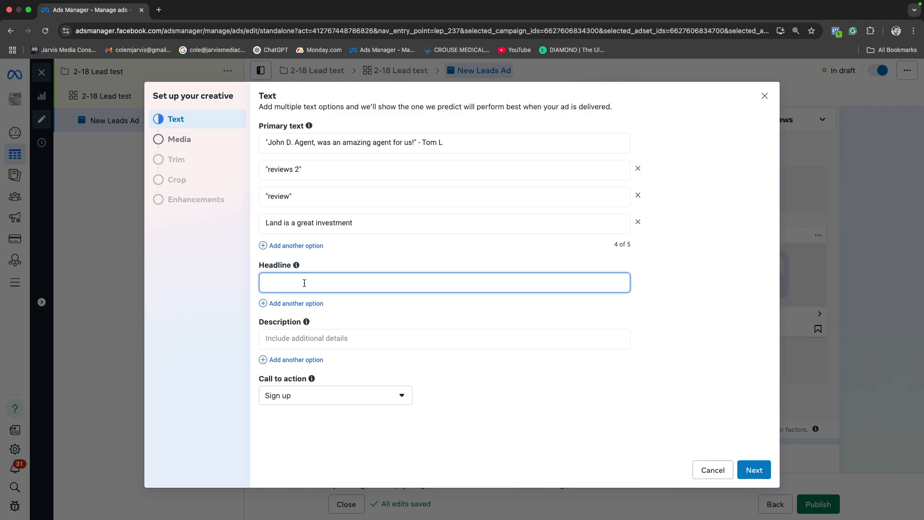
pyautogui.write('Start your home')
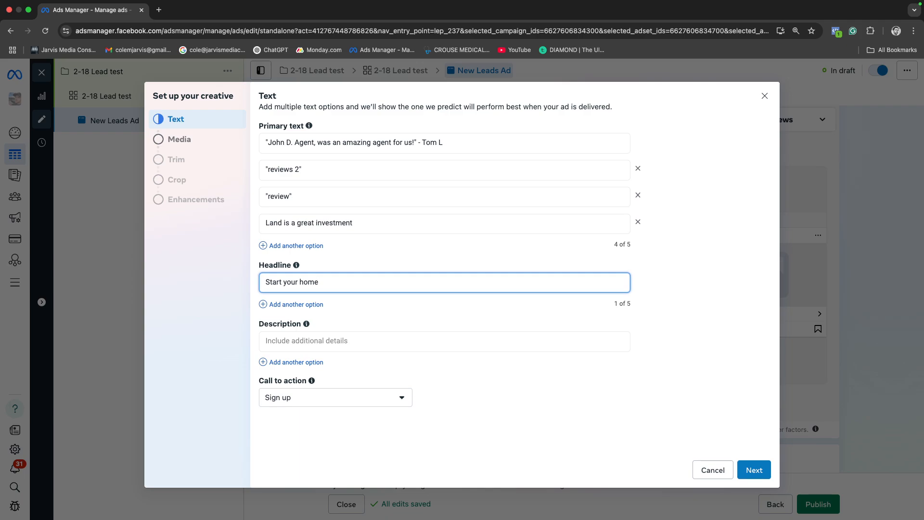
pyautogui.write('owwnership h')
pyautogui.press('BackSpace')
pyautogui.write('jpourney toda')
pyautogui.doubleClick(393, 280)
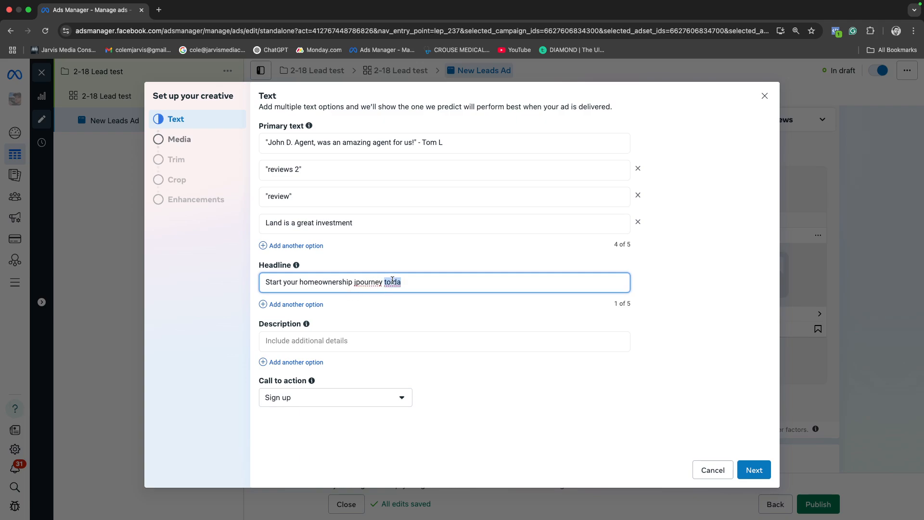
pyautogui.write('today')
pyautogui.rightClick(375, 284)
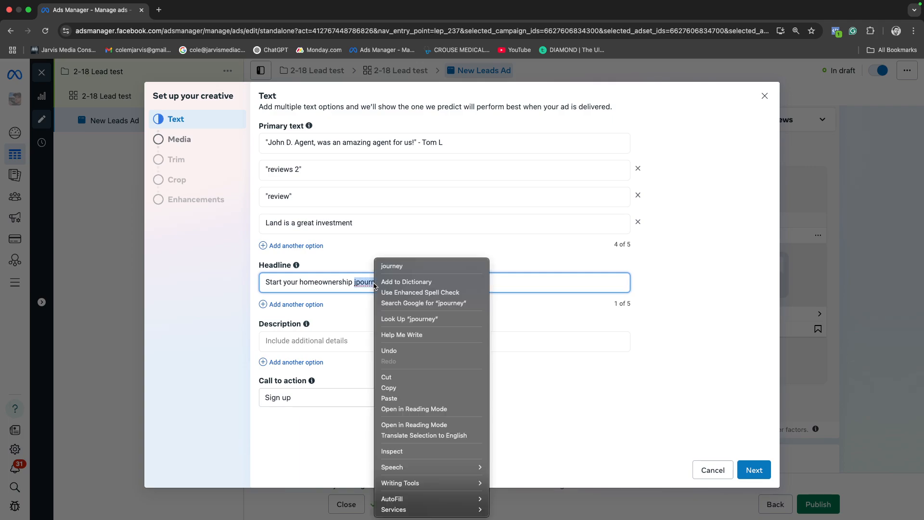
pyautogui.click(391, 267)
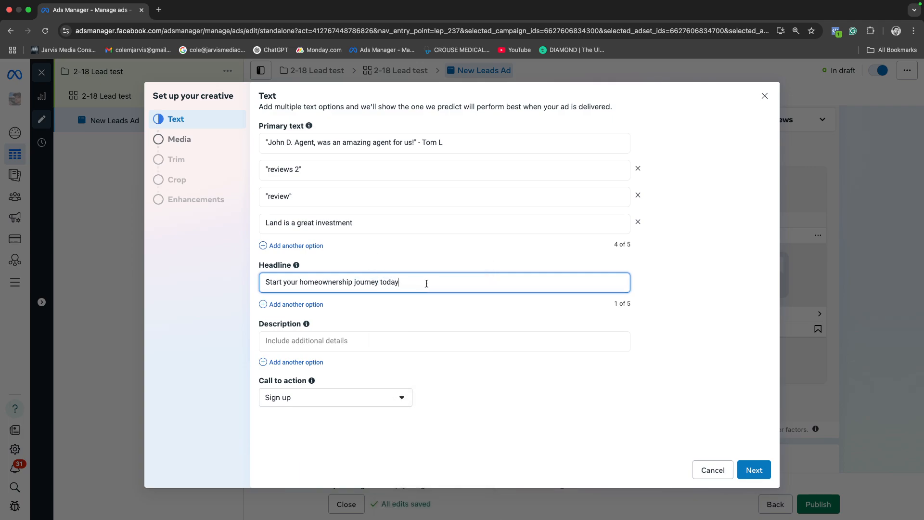
# Add a second headline option reading "Find my dream home today!" and insert an empty third option
pyautogui.click(313, 305)
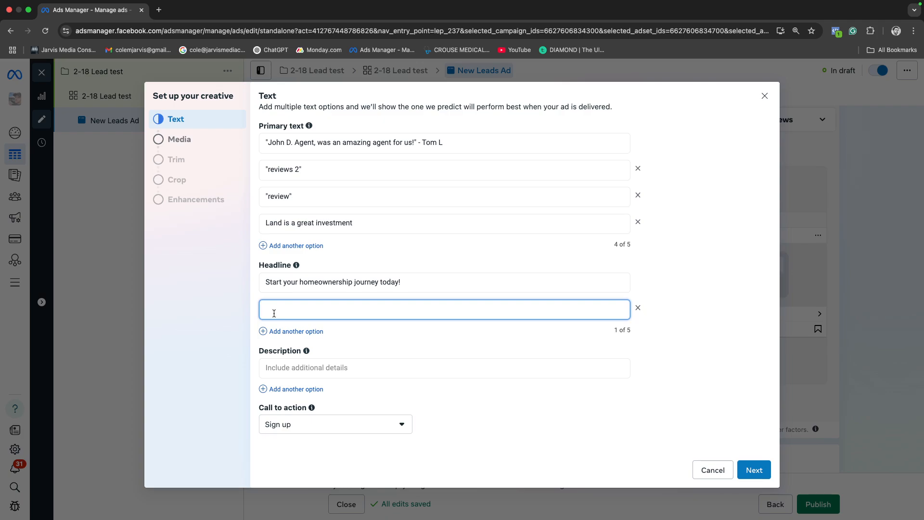
pyautogui.write('Find my dream home today!')
pyautogui.click(296, 332)
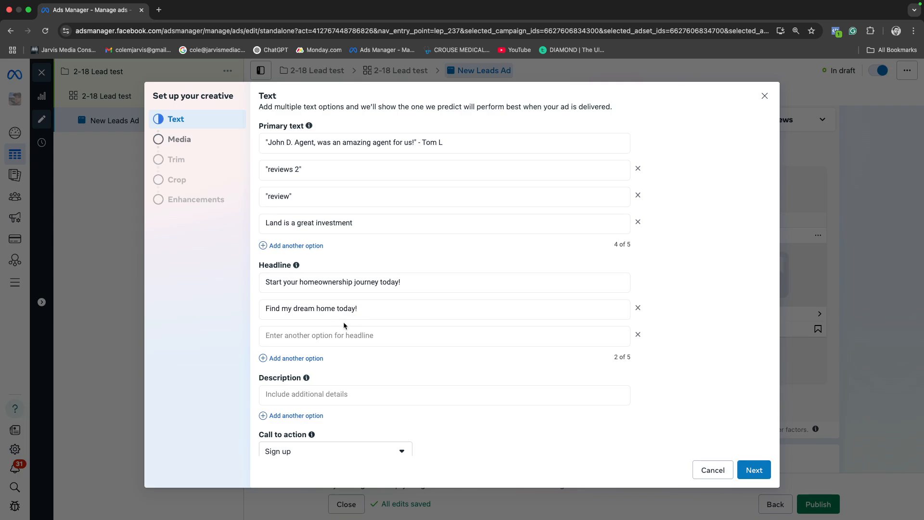
pyautogui.scroll(-1, 365, 369)
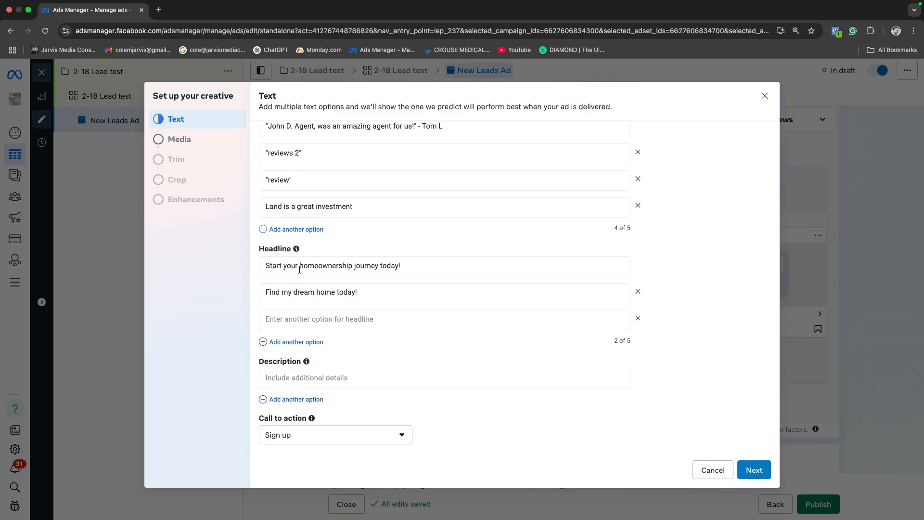
# Reword the first headline in the first person as "Start my homeownership journey today!"
pyautogui.doubleClick(393, 266)
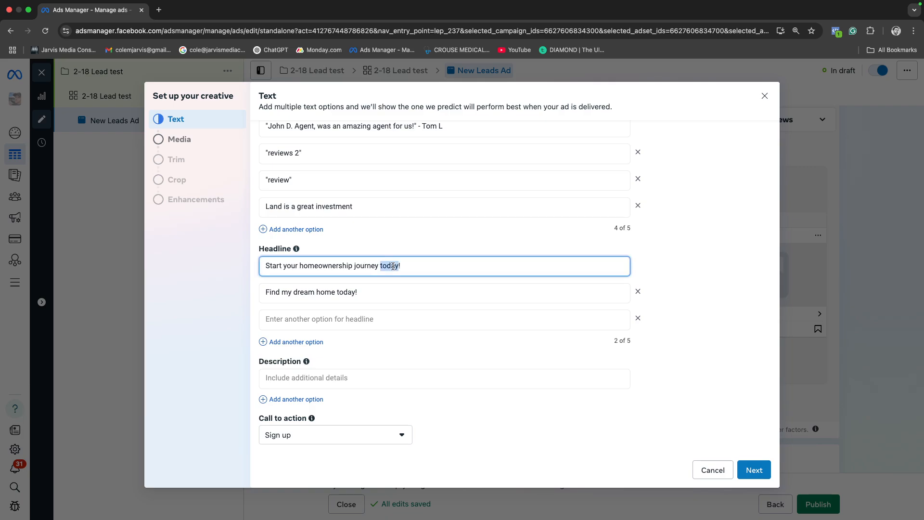
pyautogui.doubleClick(346, 292)
pyautogui.click(365, 298)
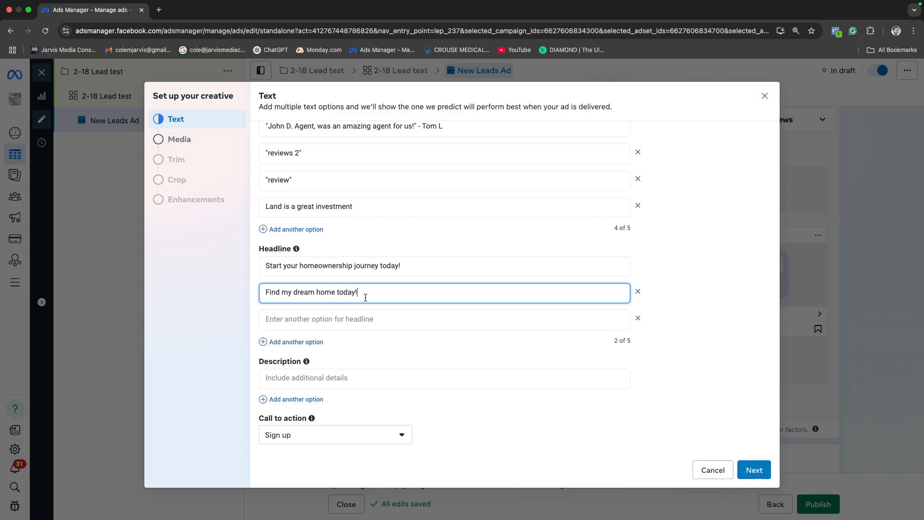
pyautogui.moveTo(368, 289); pyautogui.dragTo(266, 293)
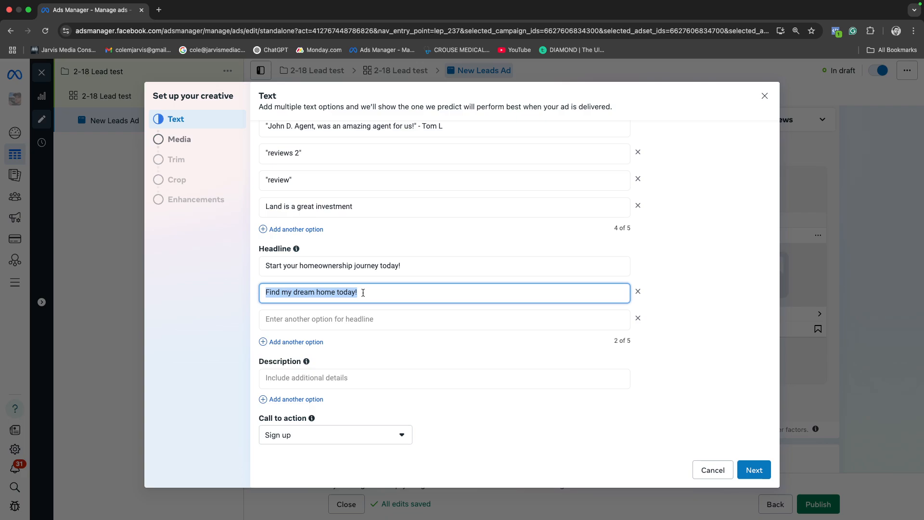
pyautogui.click(293, 292)
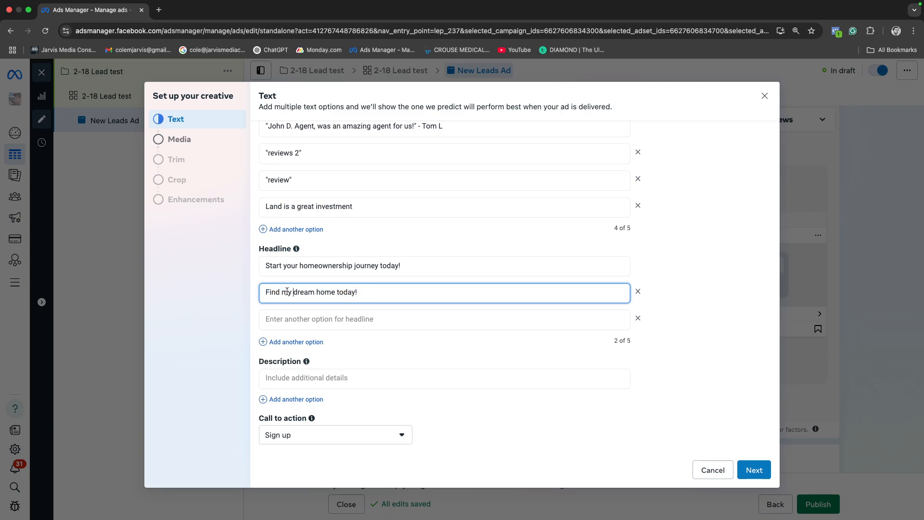
pyautogui.doubleClick(292, 266)
pyautogui.moveTo(296, 248)
pyautogui.write('my')
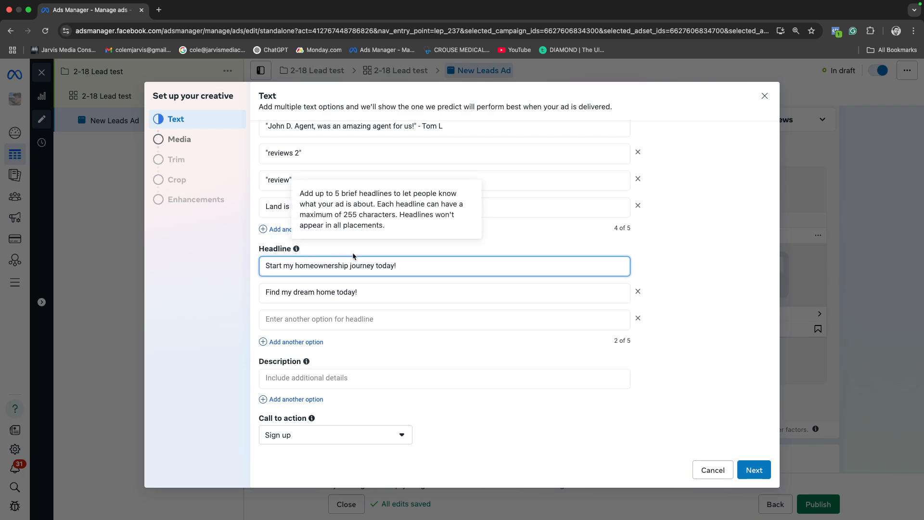
pyautogui.click(421, 269)
pyautogui.moveTo(413, 265); pyautogui.dragTo(249, 265)
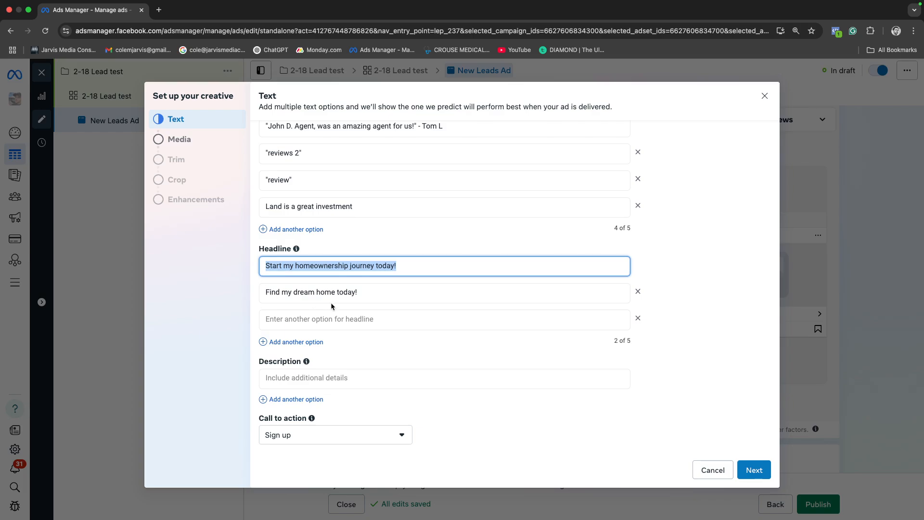
pyautogui.tripleClick(323, 292)
pyautogui.click(370, 296)
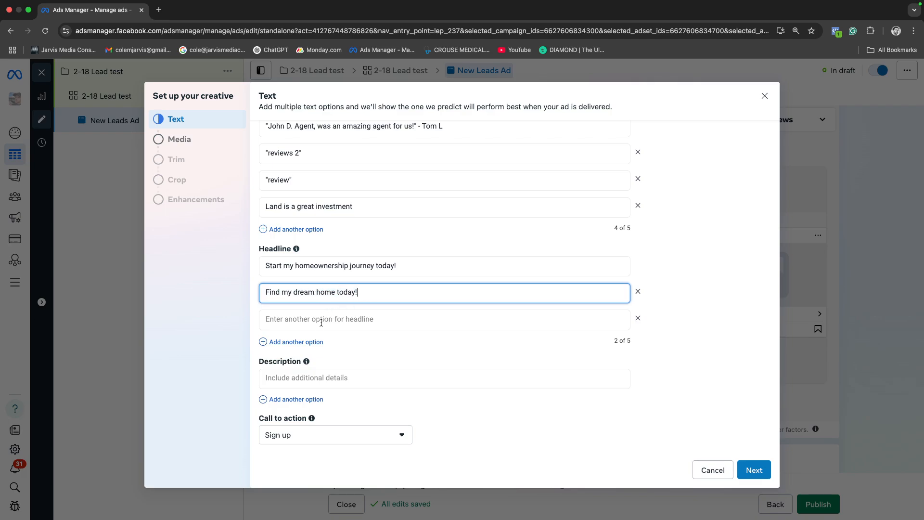
# Insert an empty fourth headline option and check the purpose of the description field
pyautogui.click(322, 320)
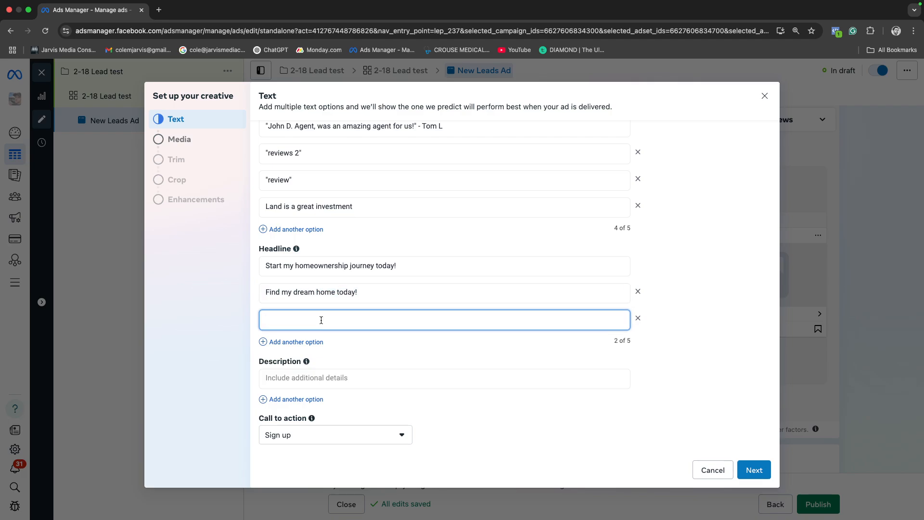
pyautogui.click(295, 343)
pyautogui.scroll(-1, 326, 345)
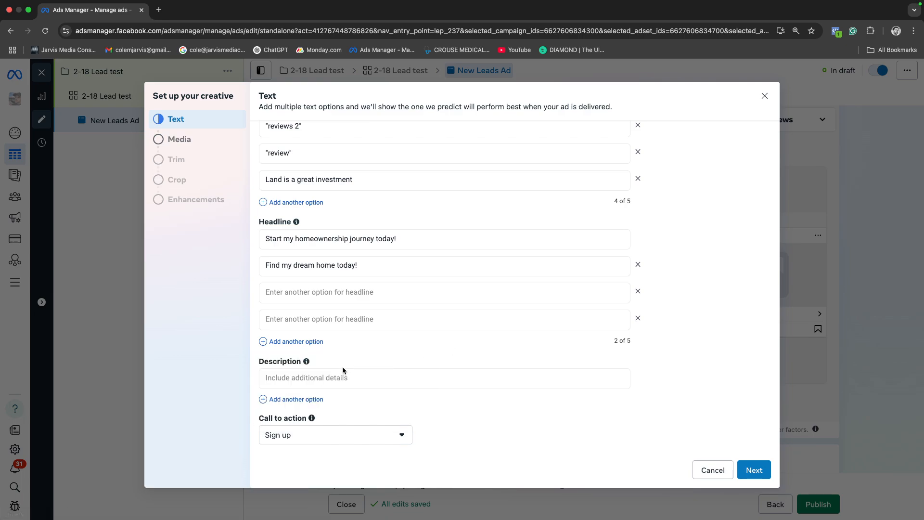
pyautogui.moveTo(307, 362)
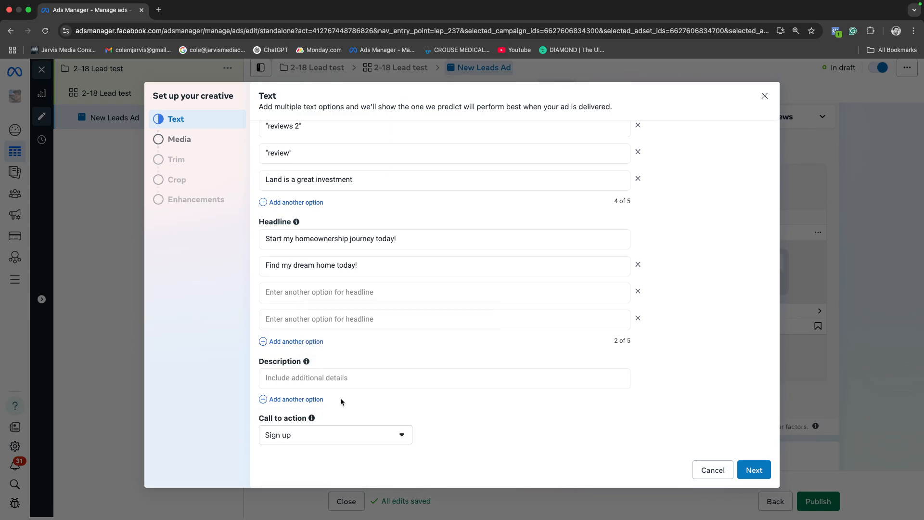
# Review the available call-to-action choices and set the ad's call to action to Learn more
pyautogui.click(325, 436)
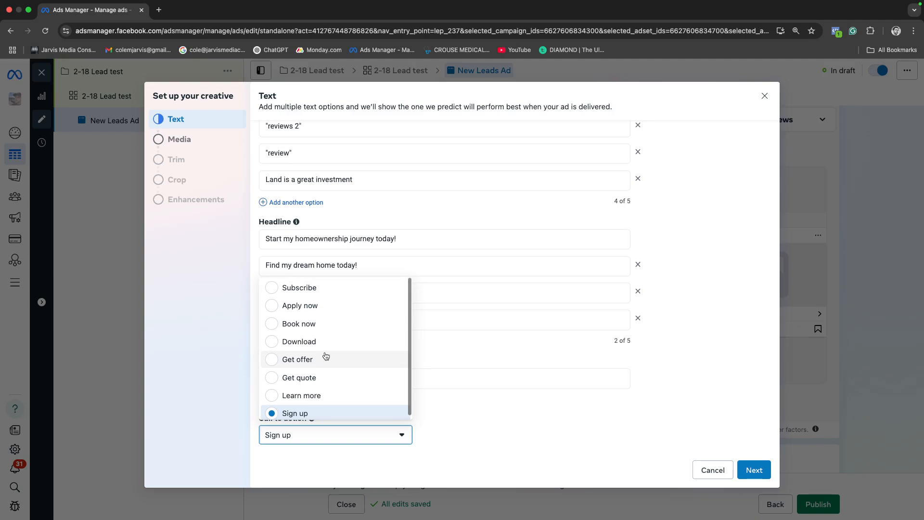
pyautogui.click(466, 426)
pyautogui.click(340, 434)
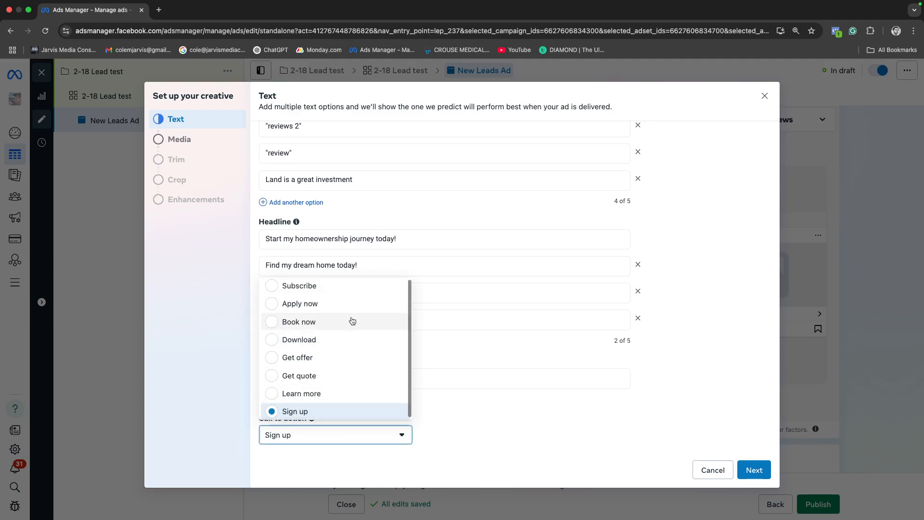
pyautogui.click(310, 391)
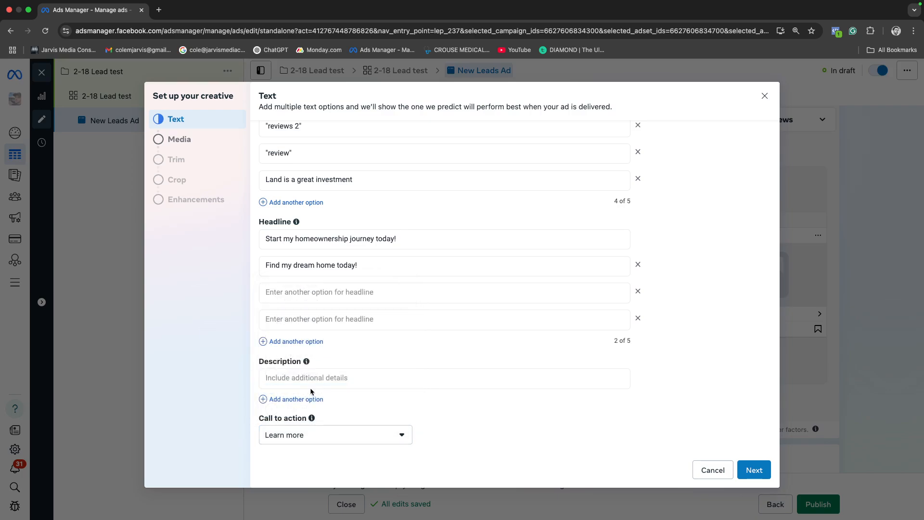
# Proceed to the creative's media stage and select the 1280 × 720 video from the account library
pyautogui.click(754, 471)
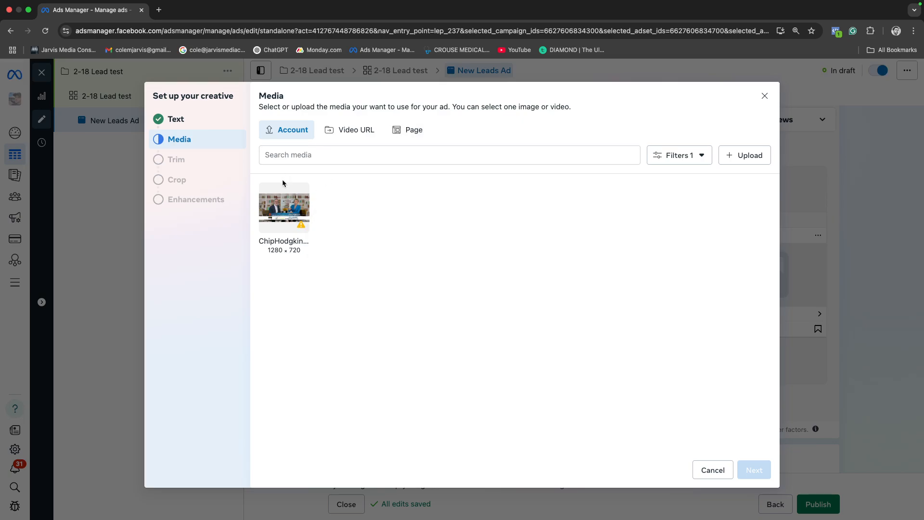
pyautogui.click(287, 204)
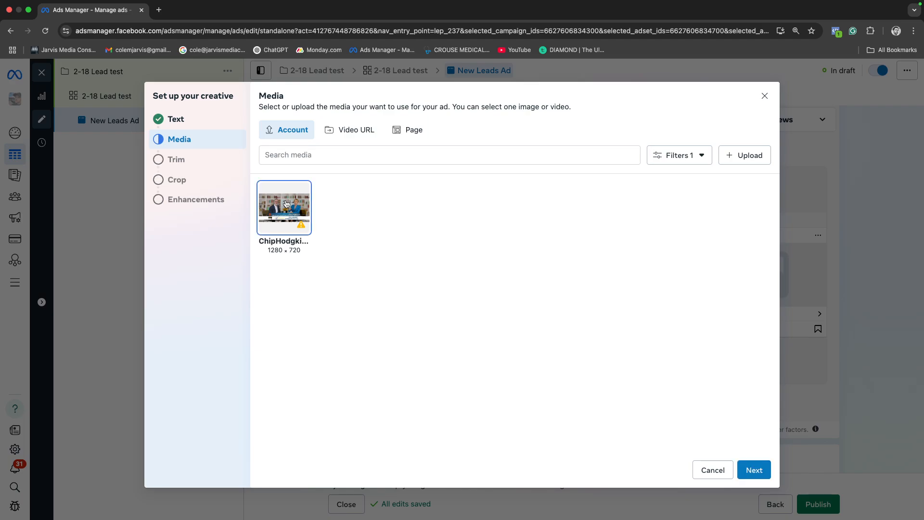
# Proceed to the creative's crop stage and compare the original and recommended crop options across the placement groups
pyautogui.click(754, 470)
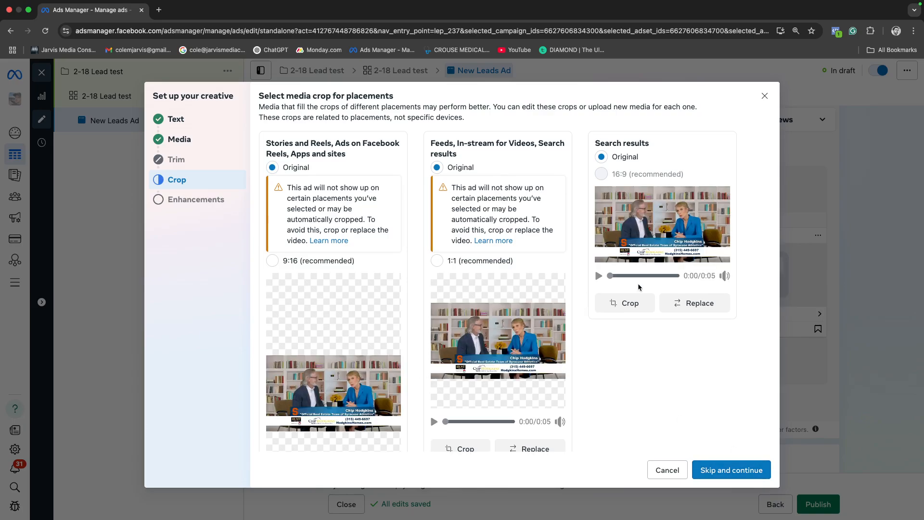
pyautogui.scroll(-3, 611, 328)
pyautogui.scroll(3, 610, 325)
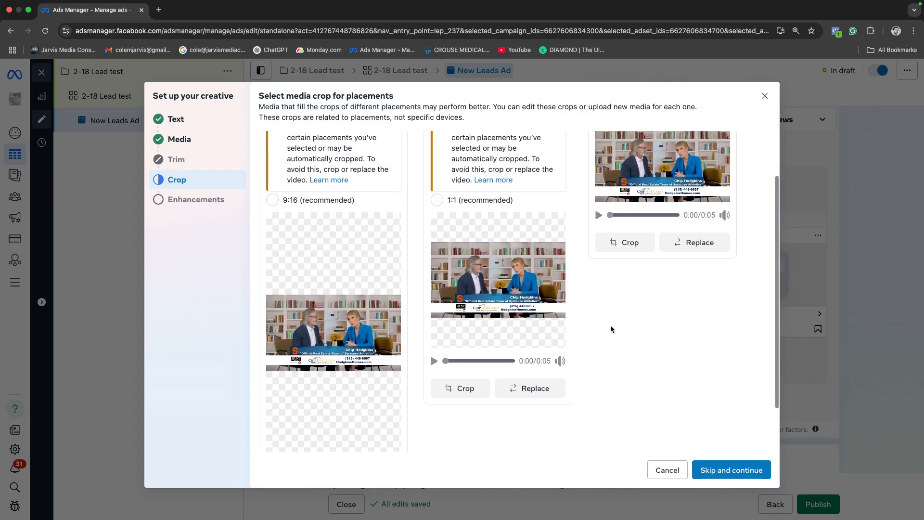
pyautogui.scroll(-2, 351, 385)
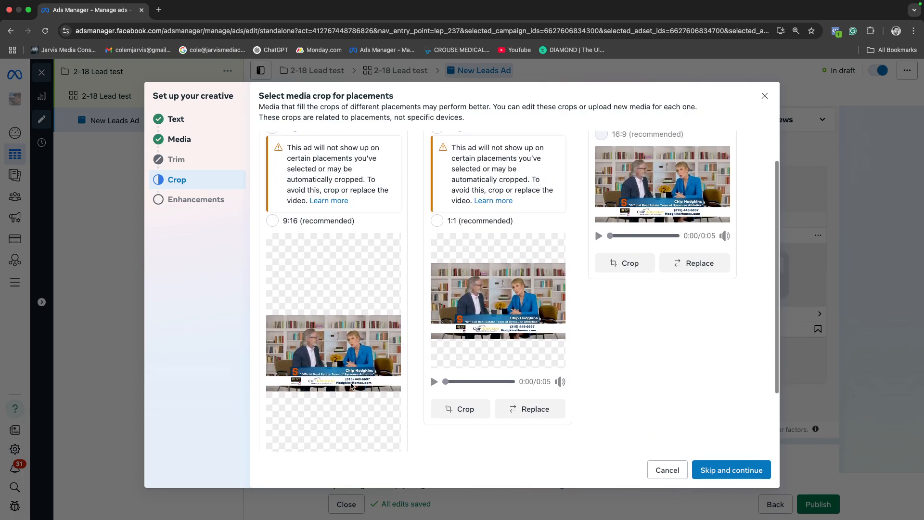
pyautogui.scroll(2, 351, 385)
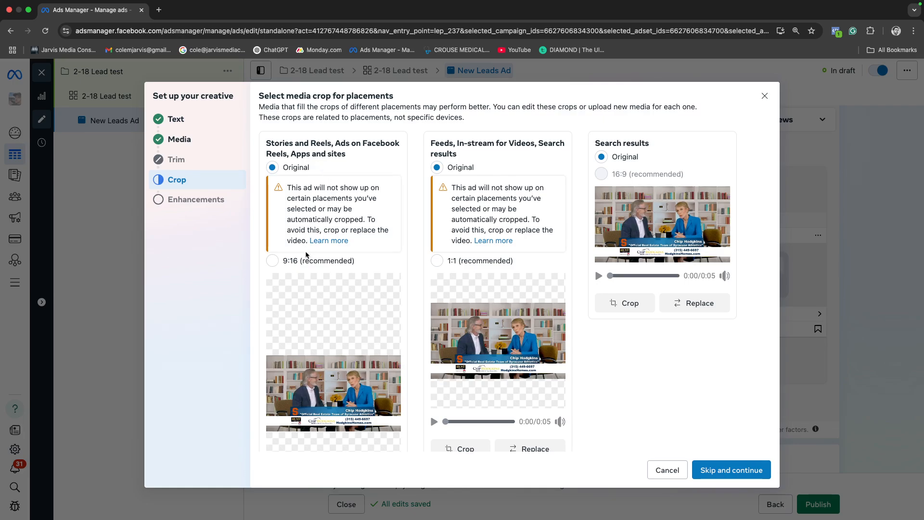
pyautogui.scroll(-1, 306, 265)
pyautogui.scroll(1, 308, 262)
pyautogui.scroll(-1, 309, 321)
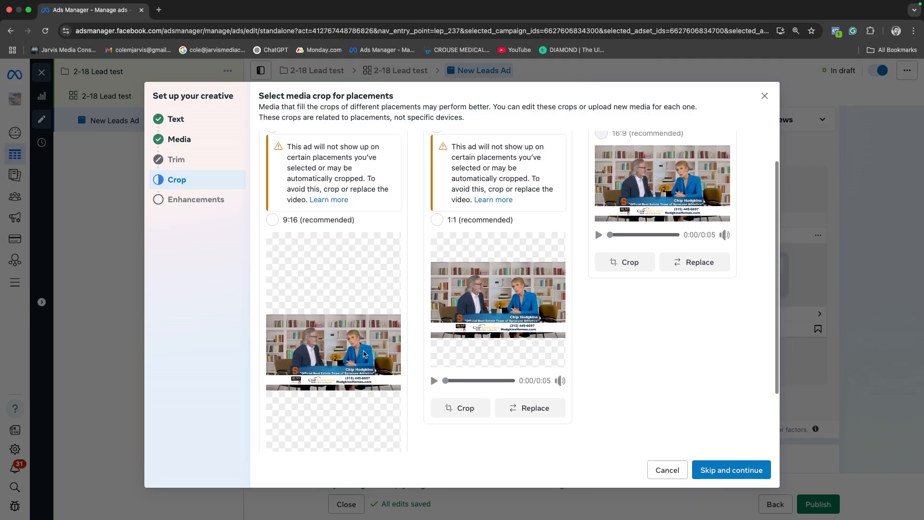
pyautogui.scroll(1, 337, 378)
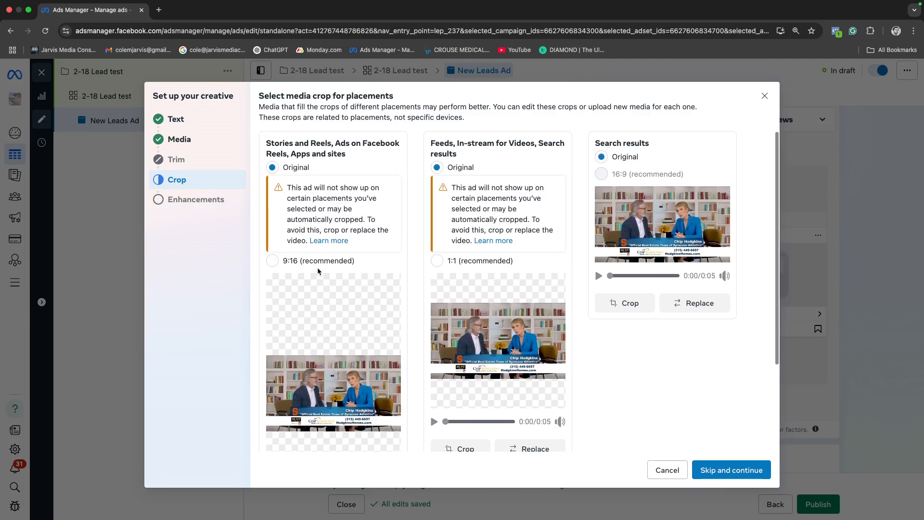
# Try the 9:16 crop for the Stories and Reels, Apps and sites placements, and restore the original framing
pyautogui.click(278, 265)
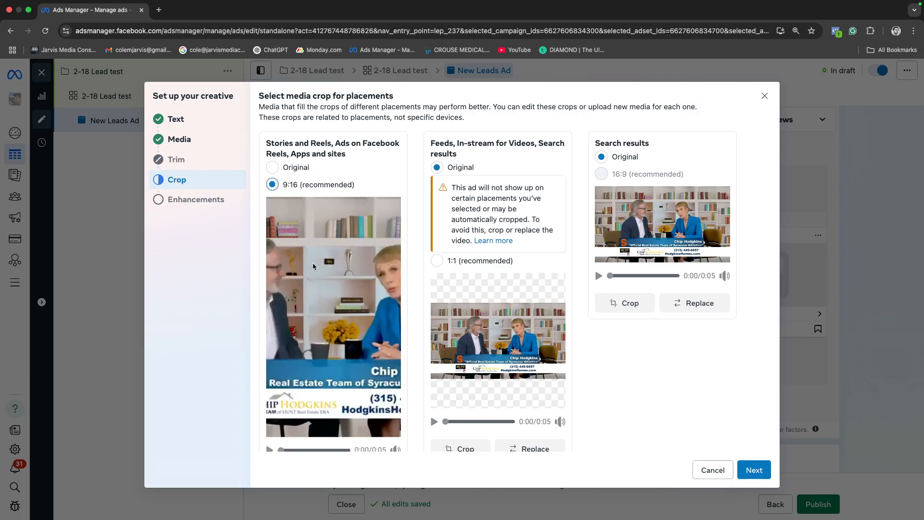
pyautogui.scroll(-1, 318, 294)
pyautogui.scroll(1, 324, 318)
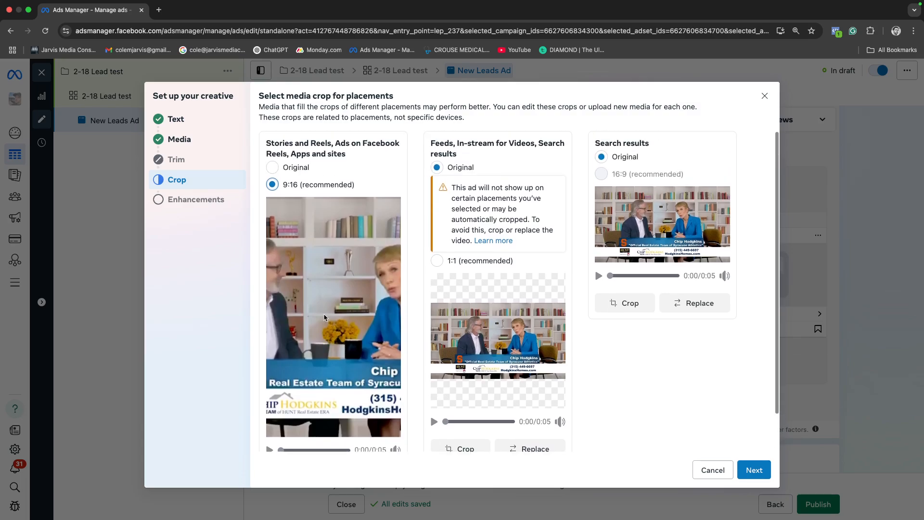
pyautogui.scroll(-1, 325, 317)
pyautogui.scroll(1, 308, 250)
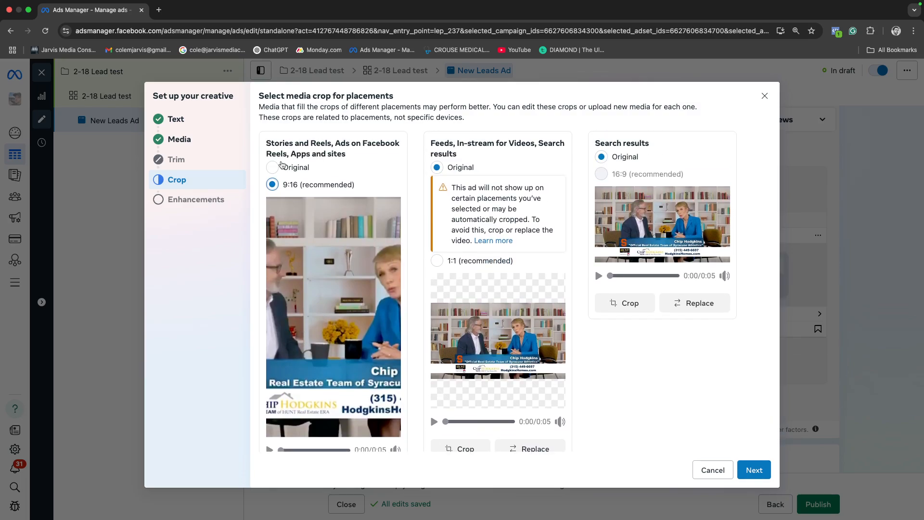
pyautogui.click(282, 166)
pyautogui.scroll(-3, 287, 401)
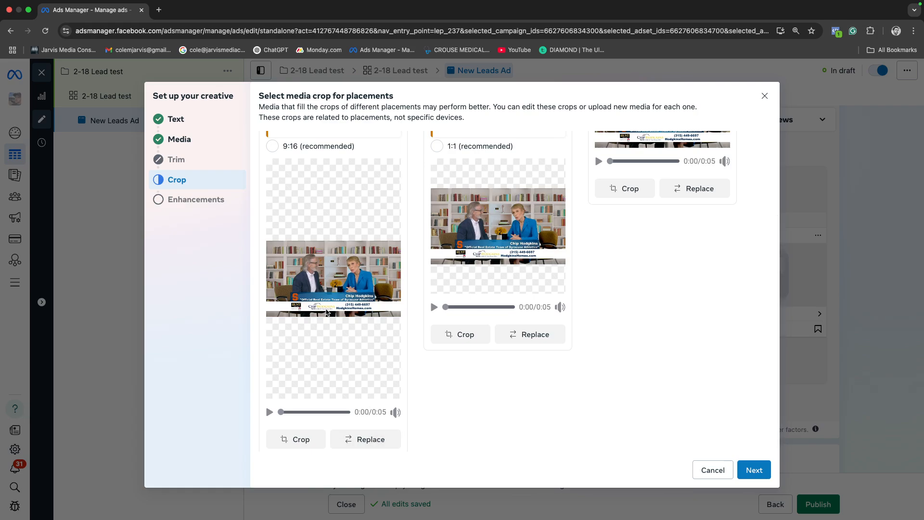
pyautogui.scroll(3, 350, 334)
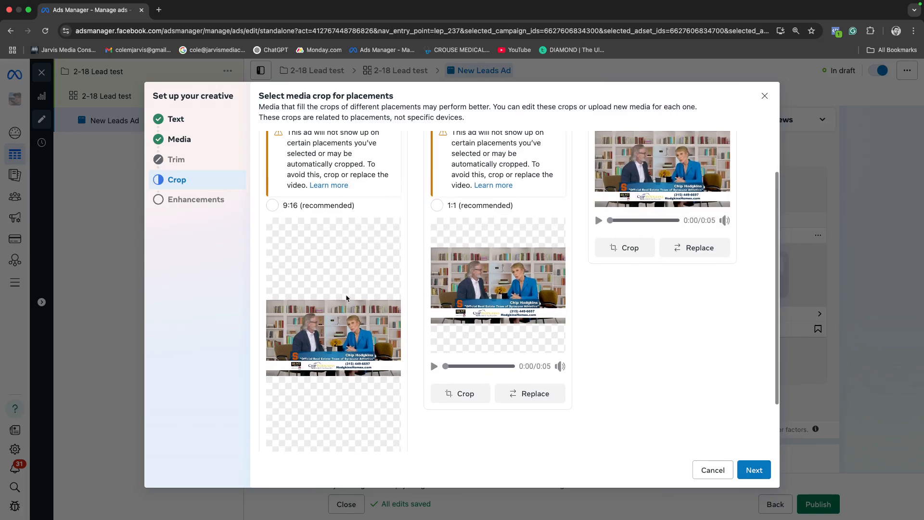
pyautogui.scroll(1, 363, 325)
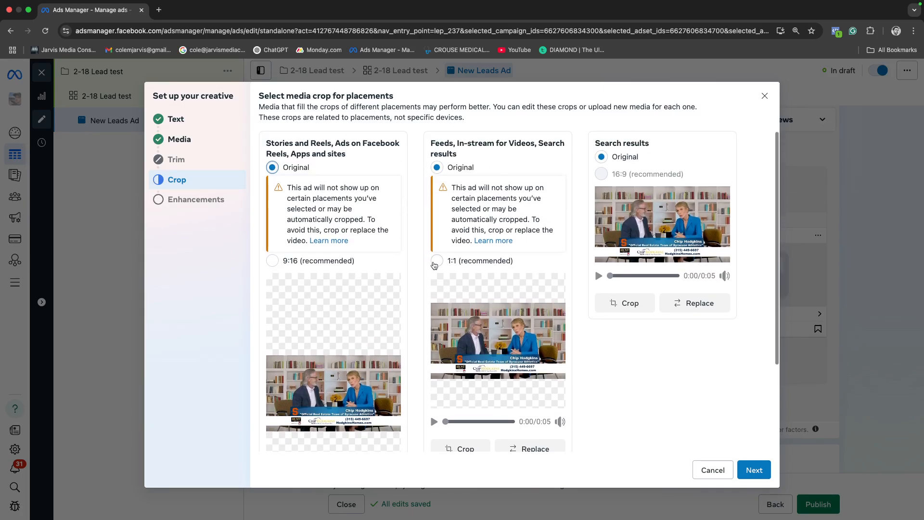
# Apply the 1:1 crop to the Feeds, In-stream for Videos and Search results placements and continue to the enhancements stage
pyautogui.click(438, 261)
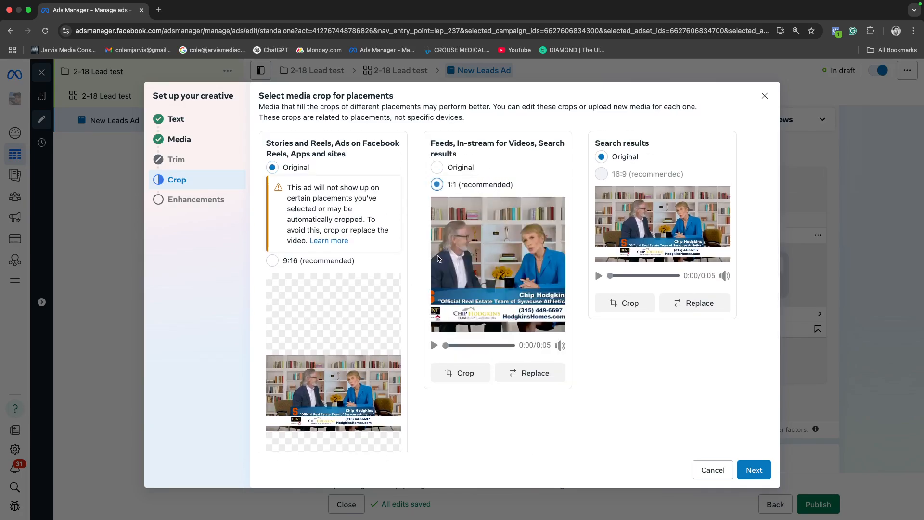
pyautogui.click(500, 269)
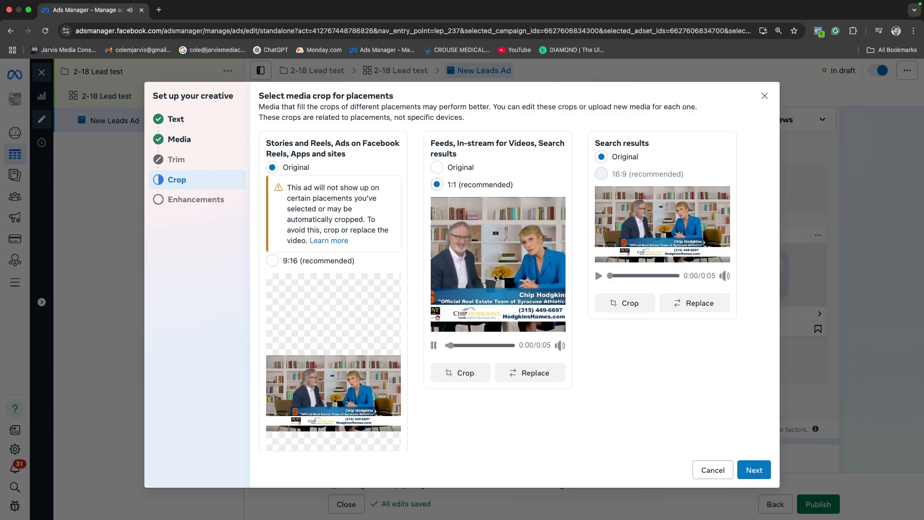
pyautogui.click(480, 289)
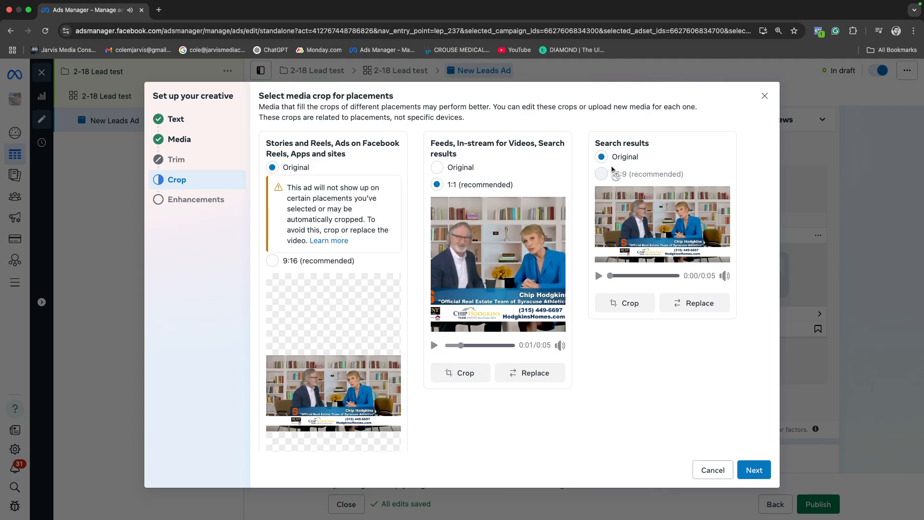
pyautogui.moveTo(608, 173)
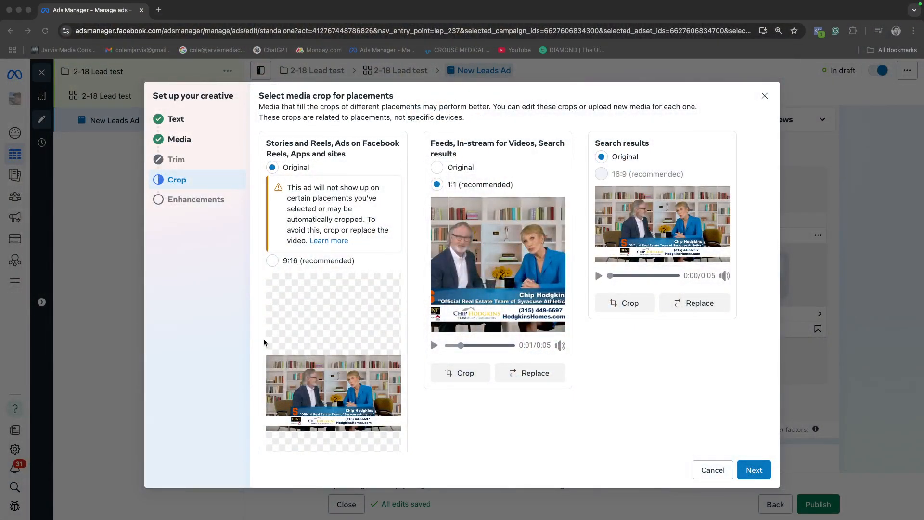
pyautogui.click(758, 471)
pyautogui.click(755, 470)
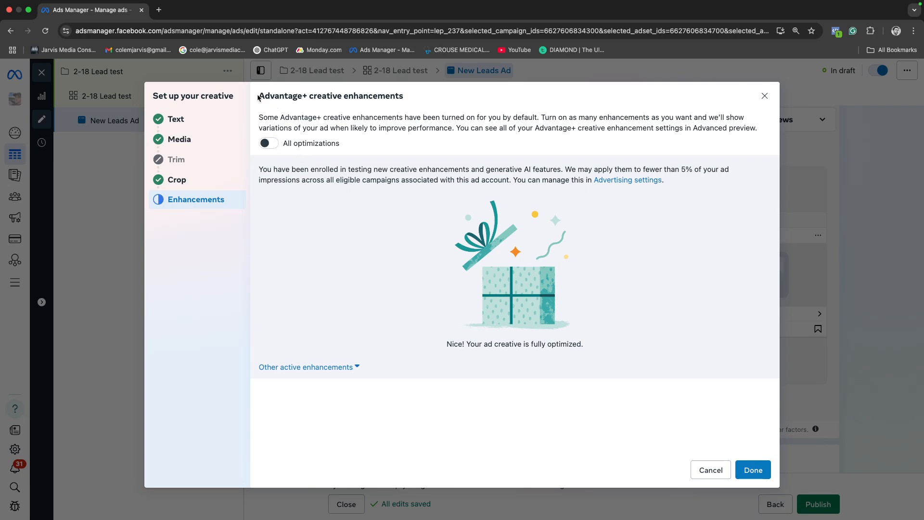
# Turn on all Advantage+ creative optimizations and examine the other active enhancements with their previews
pyautogui.moveTo(258, 98); pyautogui.dragTo(409, 99)
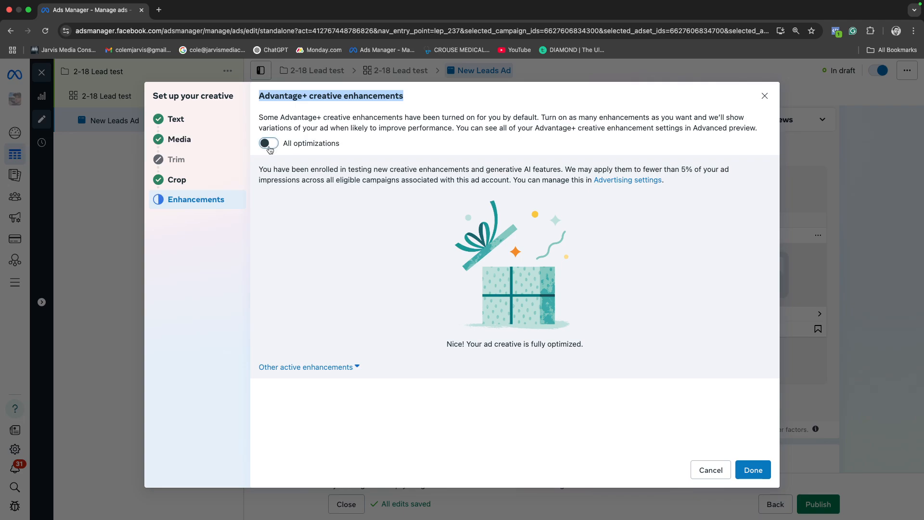
pyautogui.click(269, 144)
pyautogui.click(306, 367)
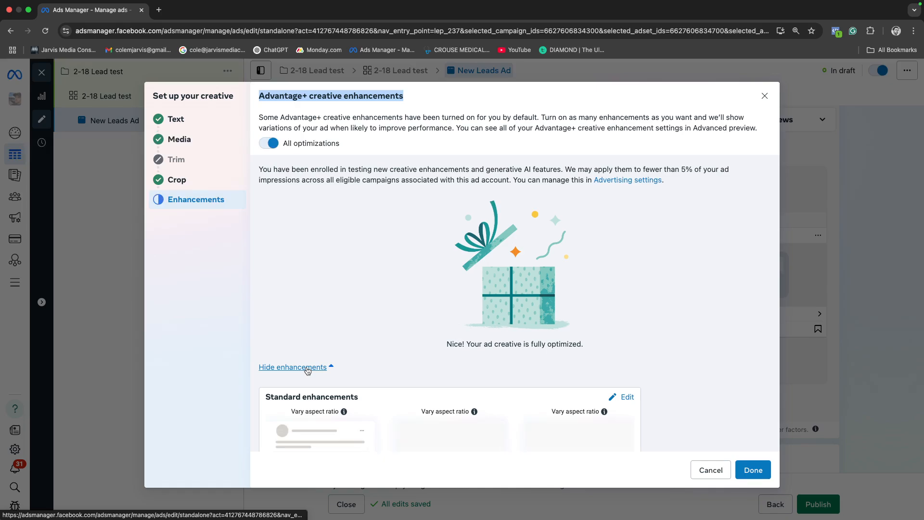
pyautogui.scroll(-5, 306, 366)
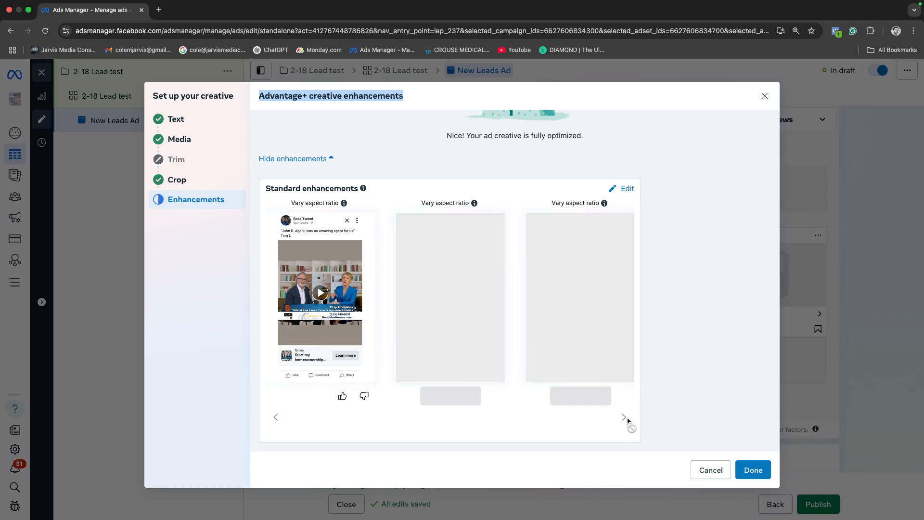
pyautogui.scroll(3, 548, 203)
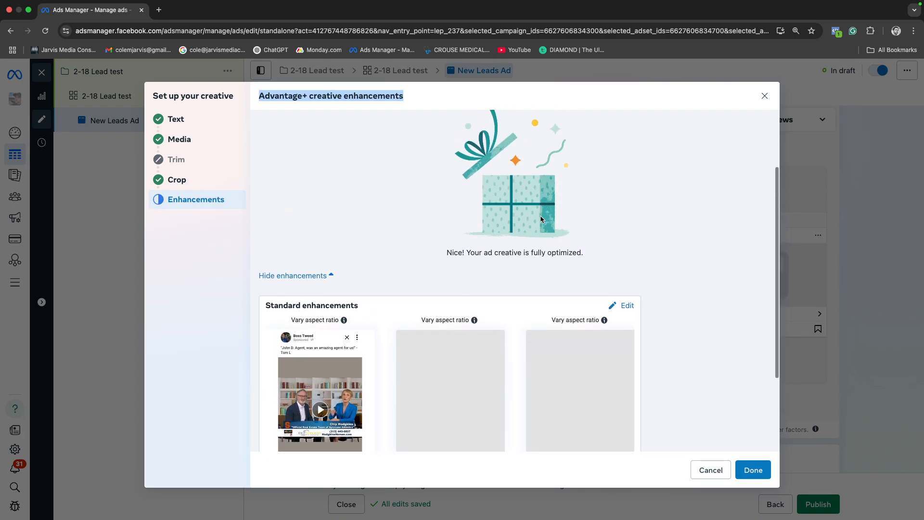
pyautogui.scroll(-3, 524, 279)
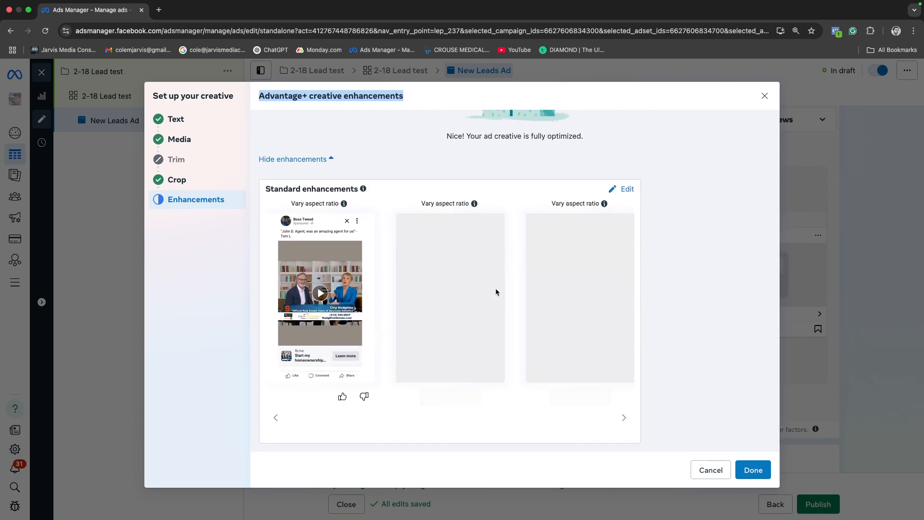
pyautogui.scroll(4, 613, 311)
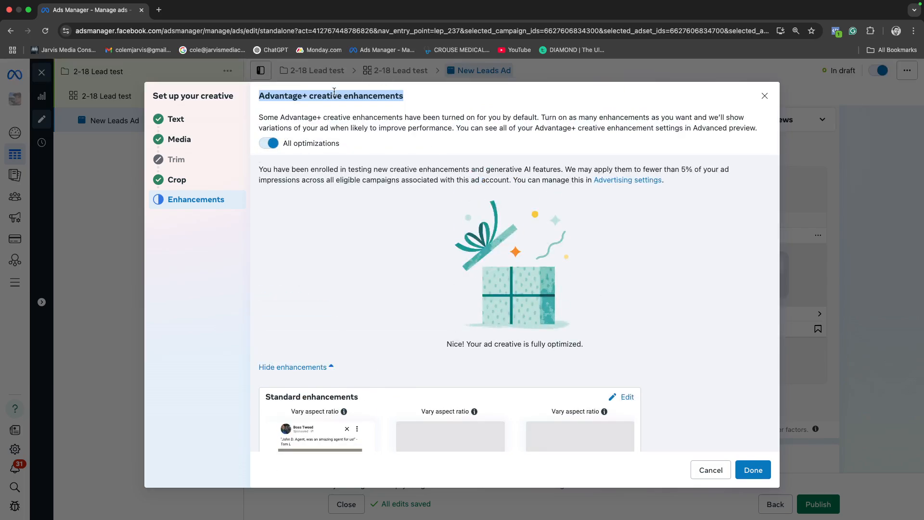
# Turn off all Advantage+ creative optimizations and finish the creative setup
pyautogui.click(272, 144)
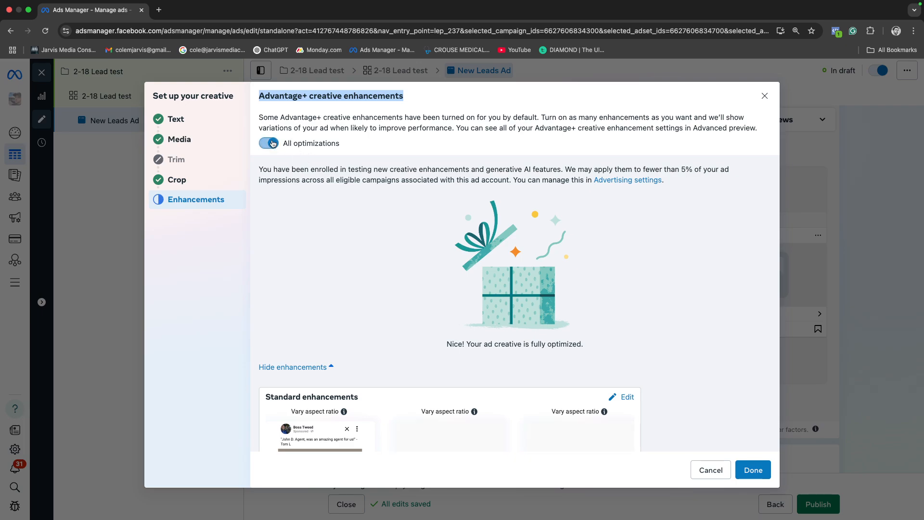
pyautogui.click(545, 300)
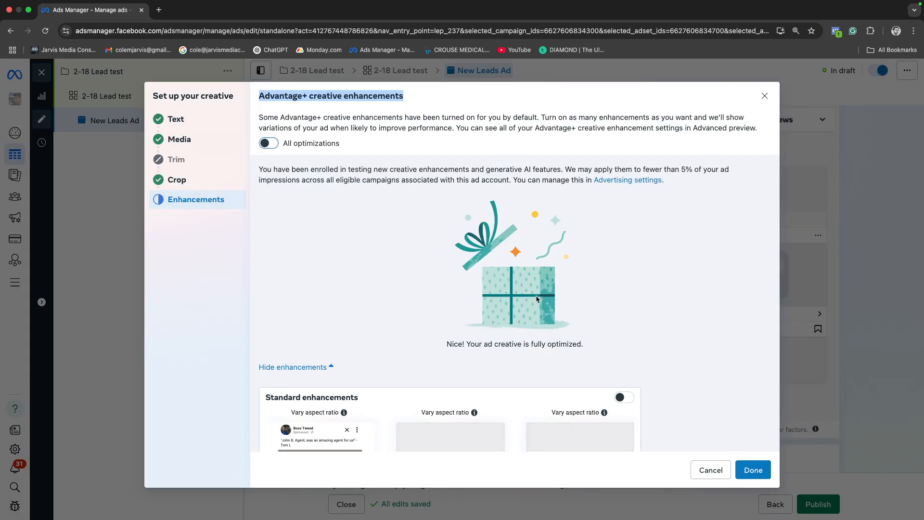
pyautogui.scroll(-3, 608, 360)
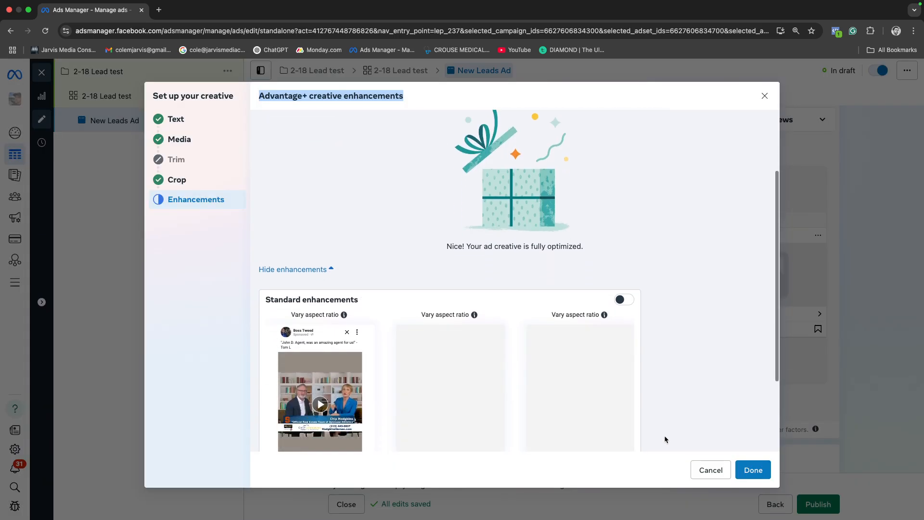
pyautogui.click(752, 470)
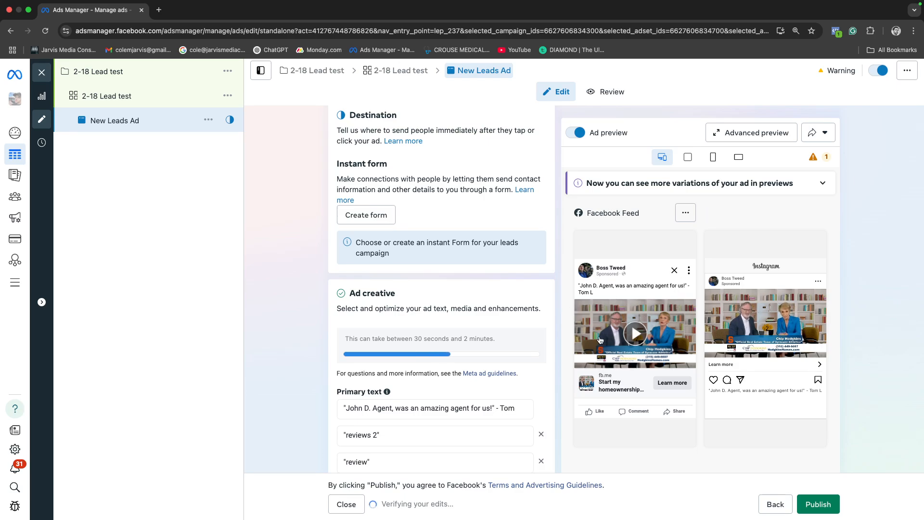
# Examine the individual placements in the Stories and Reels and the Feeds media groups, and preview the ad as a Facebook Story
pyautogui.scroll(-2, 596, 423)
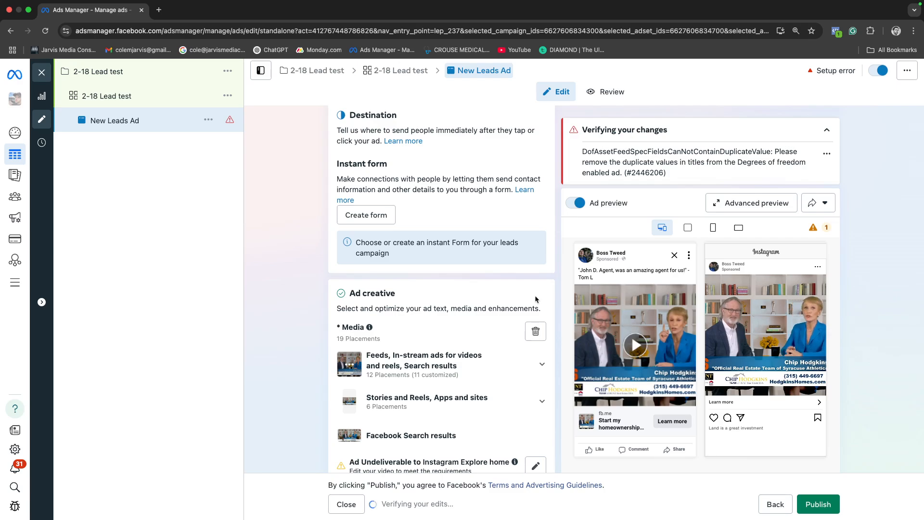
pyautogui.scroll(-1, 486, 293)
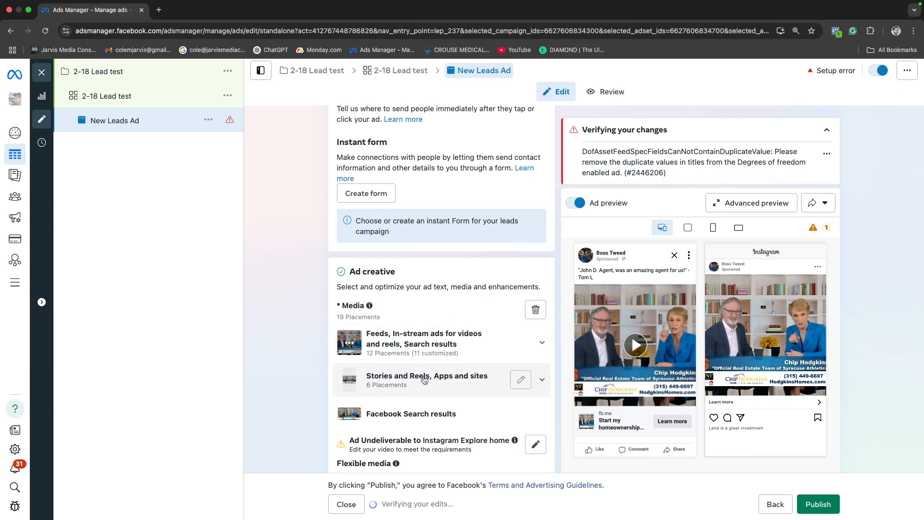
pyautogui.click(468, 375)
pyautogui.scroll(-3, 468, 375)
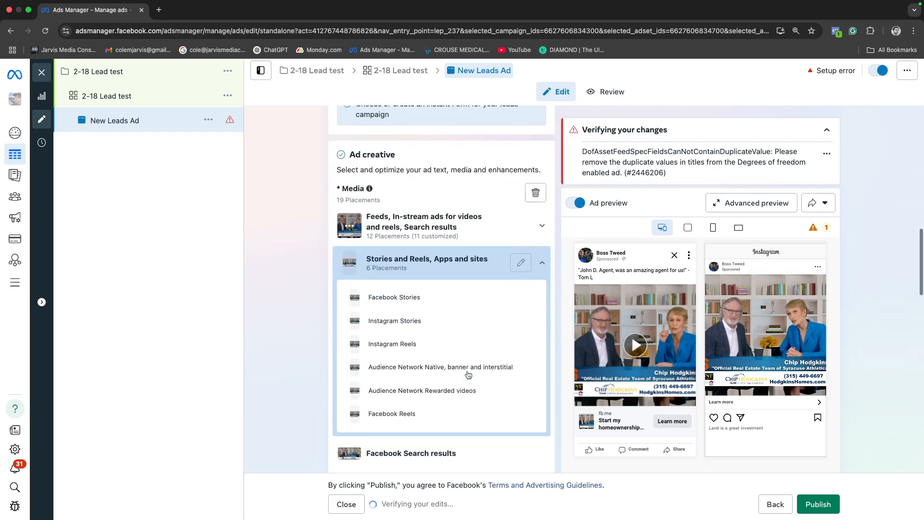
pyautogui.click(461, 223)
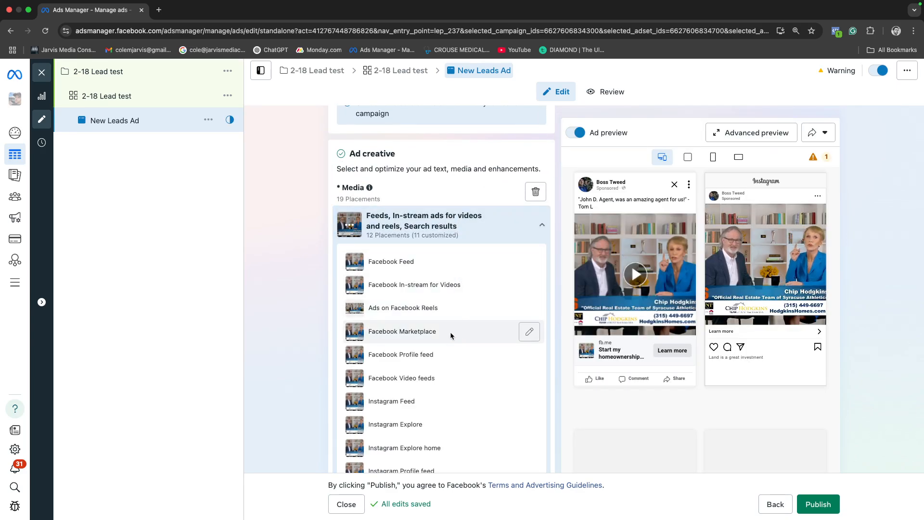
pyautogui.scroll(-5, 440, 292)
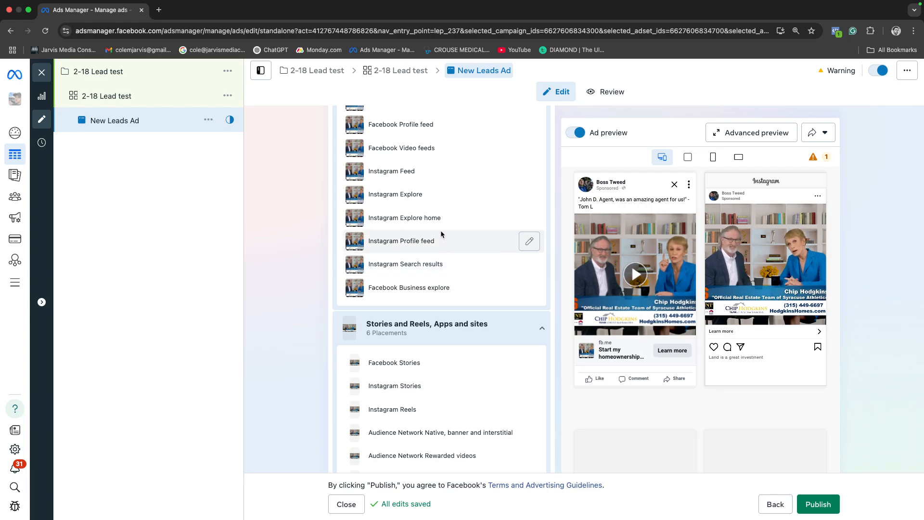
pyautogui.scroll(-1, 441, 230)
pyautogui.scroll(-1, 416, 340)
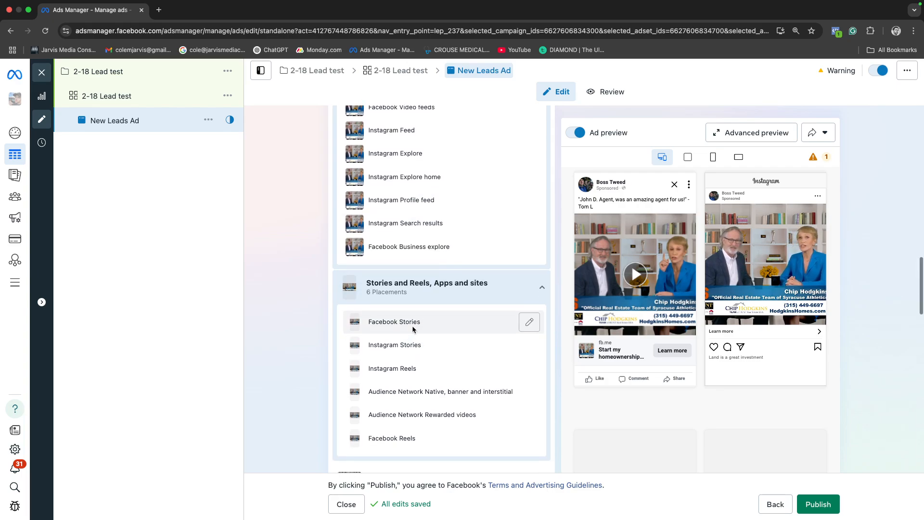
pyautogui.click(412, 325)
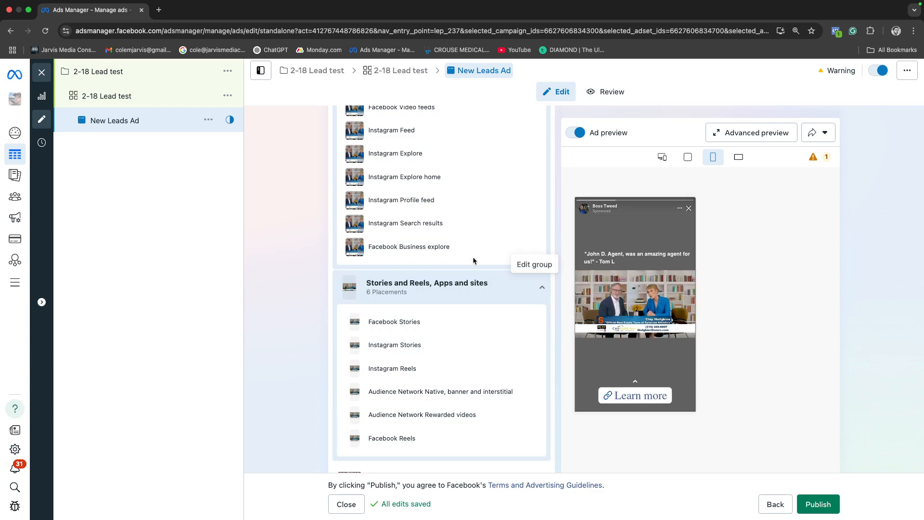
pyautogui.scroll(14, 472, 260)
pyautogui.scroll(20, 472, 259)
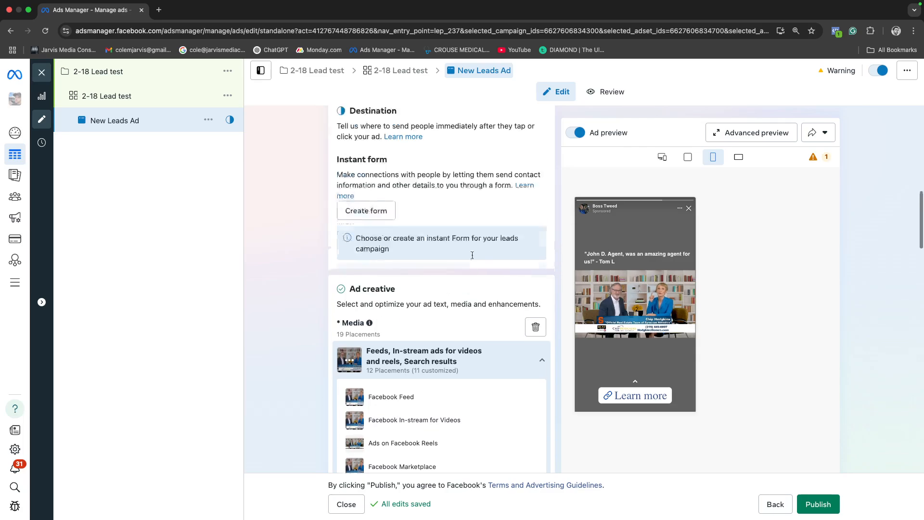
# Enter "test" as the third headline option of the New Leads Ad
pyautogui.scroll(-16, 472, 258)
pyautogui.scroll(-20, 472, 258)
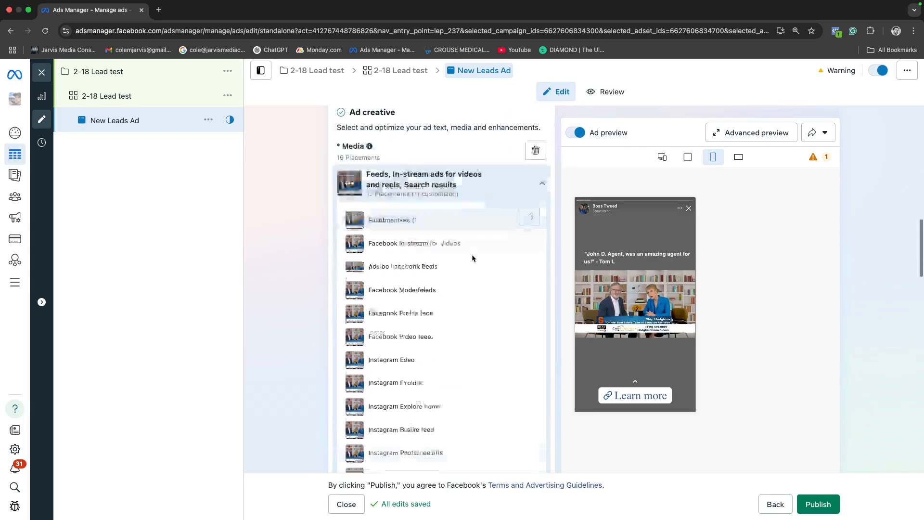
pyautogui.scroll(-4, 472, 258)
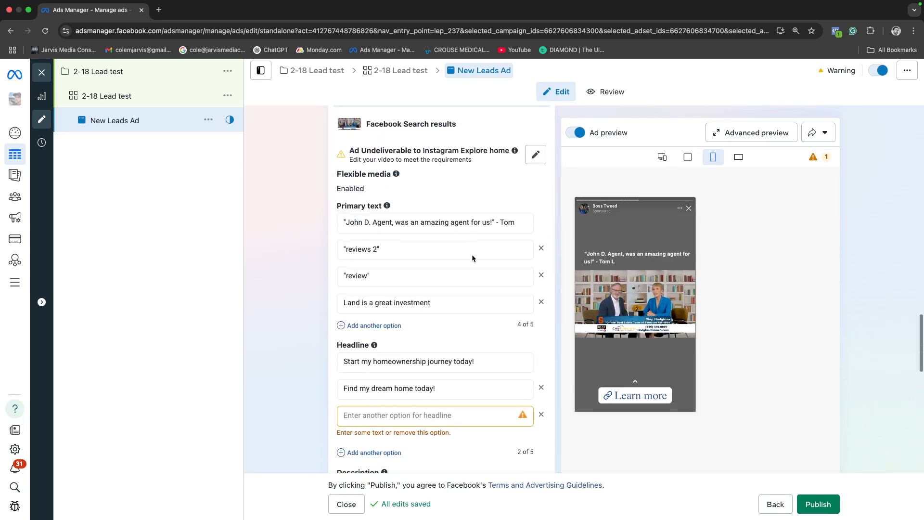
pyautogui.click(375, 262)
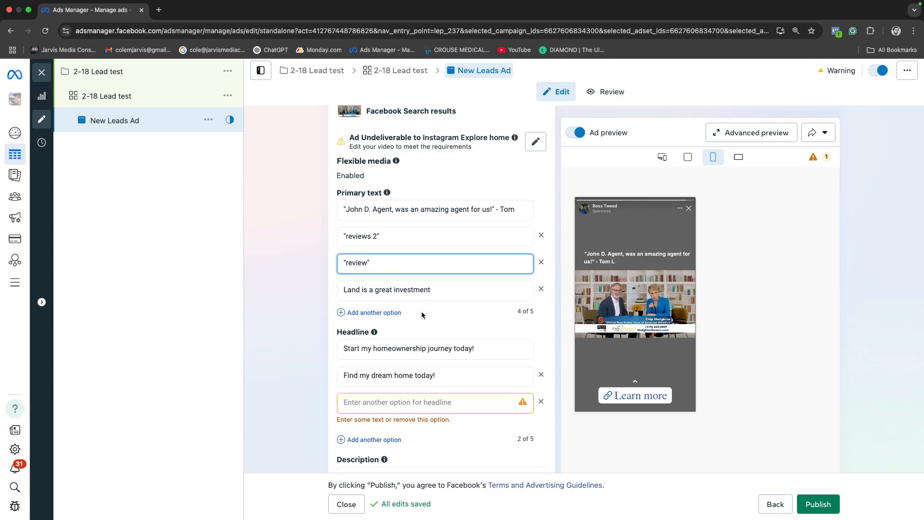
pyautogui.scroll(-2, 422, 315)
pyautogui.click(373, 362)
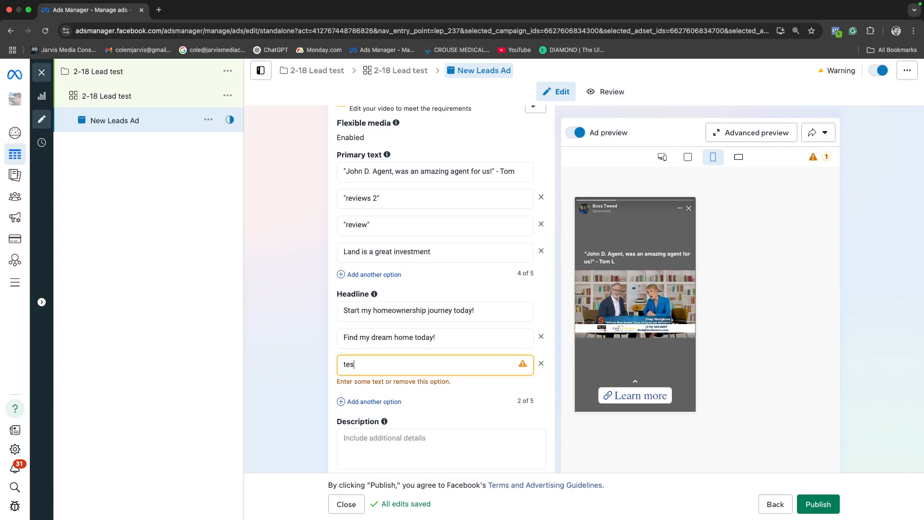
pyautogui.click(333, 326)
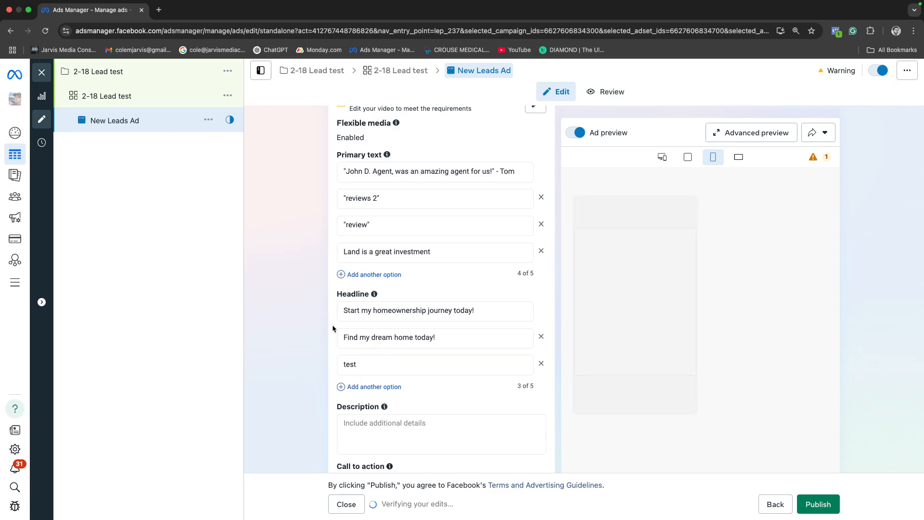
# Examine how the ad appears across all placements in the advanced preview, and close the preview
pyautogui.scroll(5, 405, 347)
pyautogui.scroll(3, 405, 364)
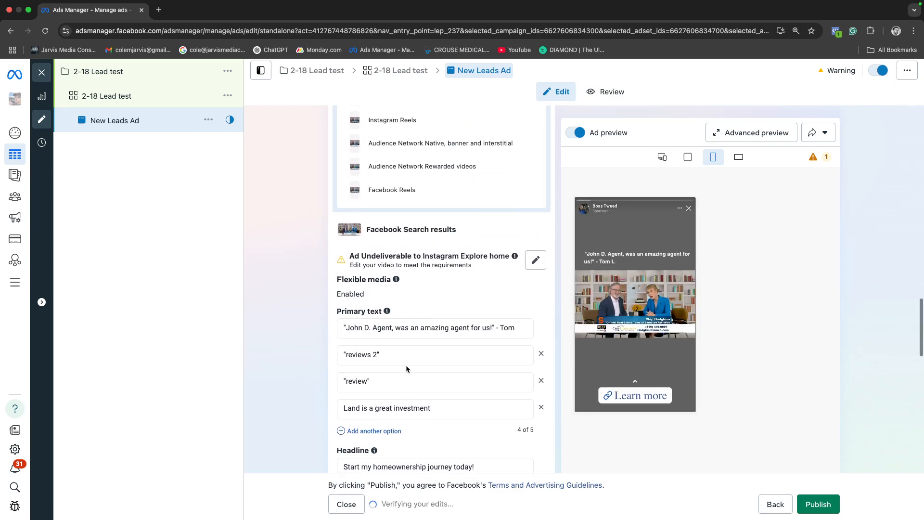
pyautogui.click(757, 133)
pyautogui.scroll(-5, 445, 362)
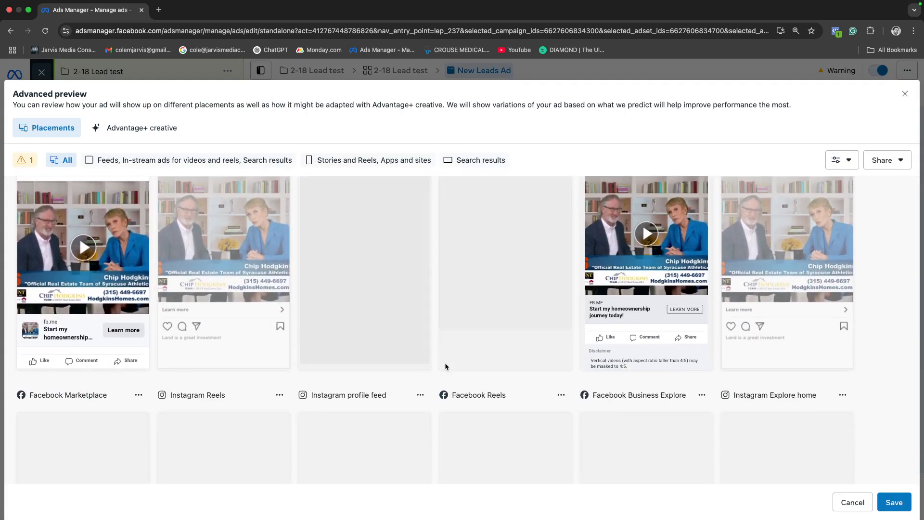
pyautogui.scroll(-10, 445, 366)
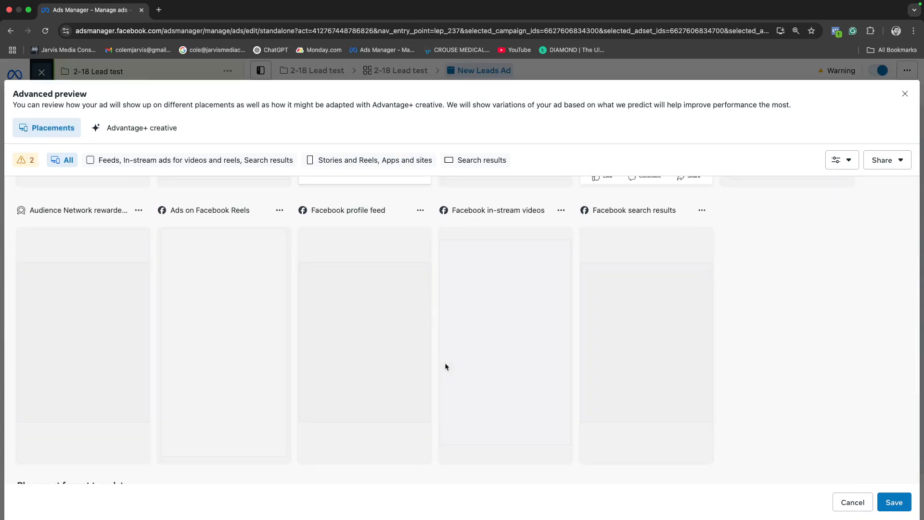
pyautogui.scroll(10, 445, 366)
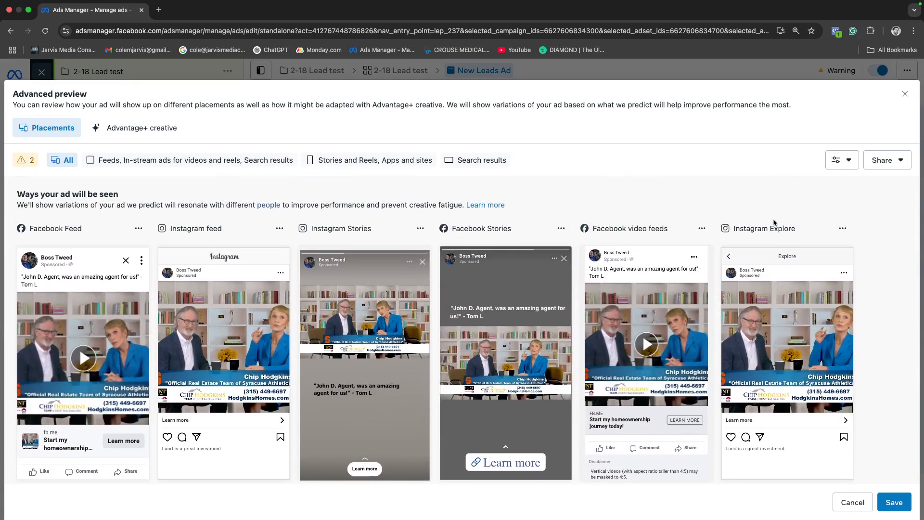
pyautogui.click(904, 96)
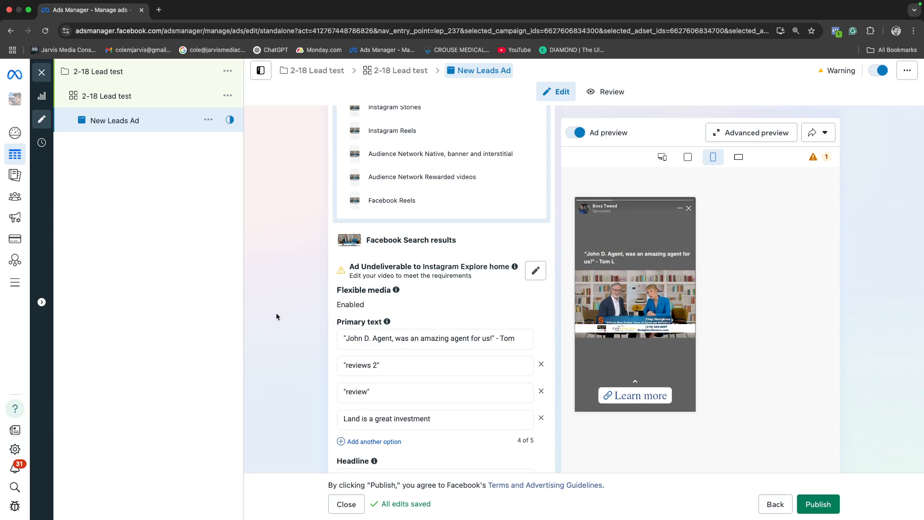
# Examine the ad's complete settings, from identity and format through media, texts and call to action to Advantage+ creative and tracking
pyautogui.scroll(-5, 488, 427)
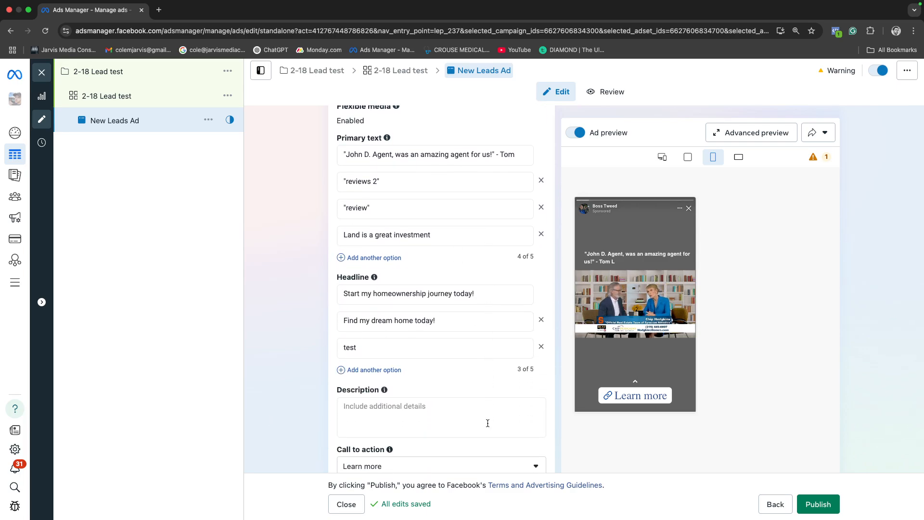
pyautogui.scroll(-7, 487, 423)
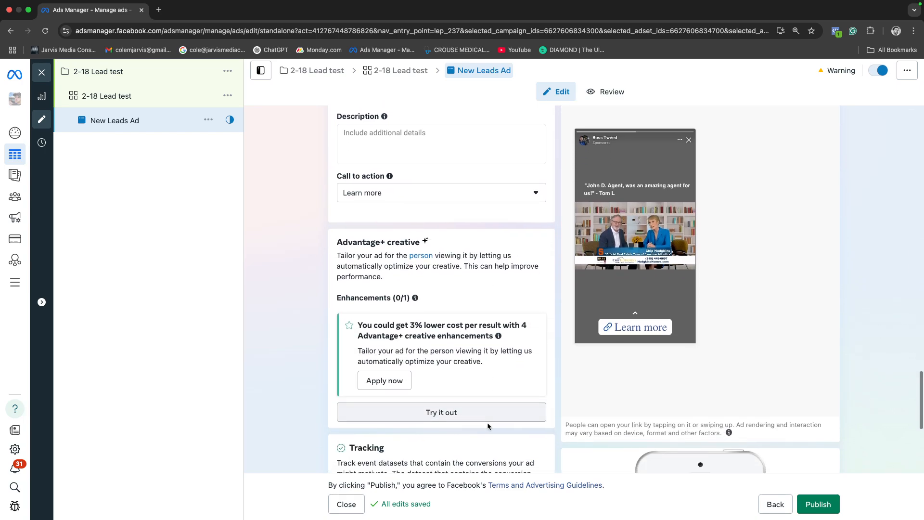
pyautogui.scroll(-2, 487, 423)
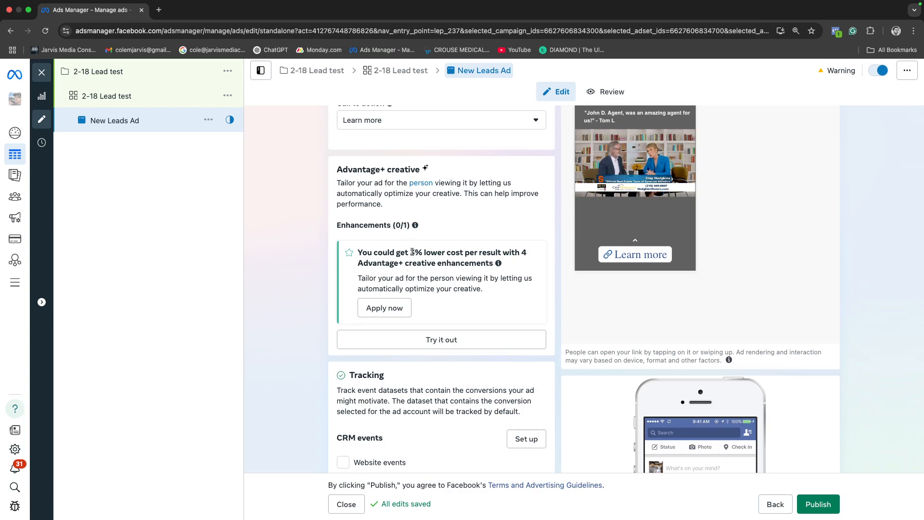
pyautogui.scroll(-5, 438, 306)
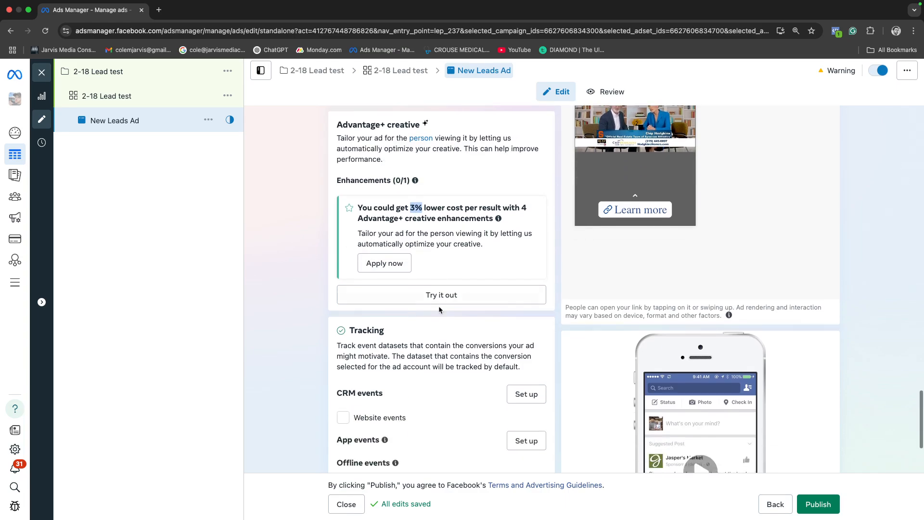
pyautogui.scroll(3, 438, 305)
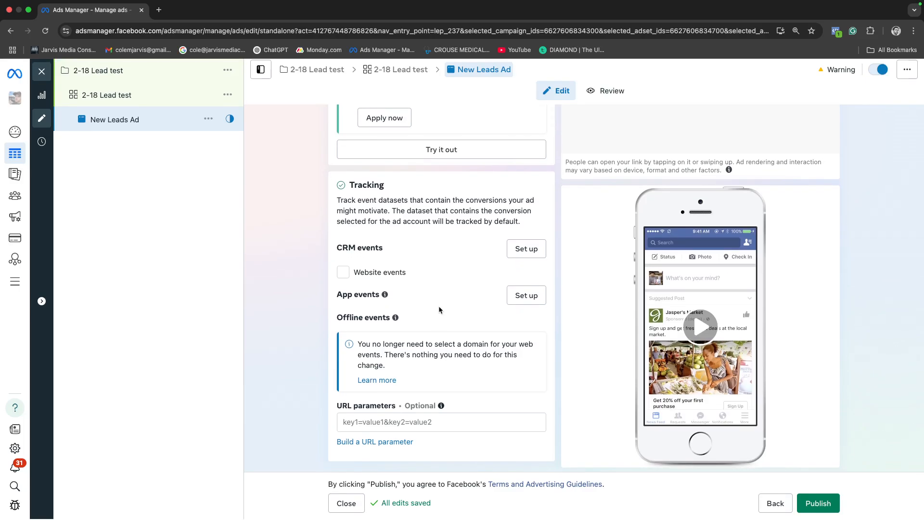
pyautogui.scroll(15, 439, 309)
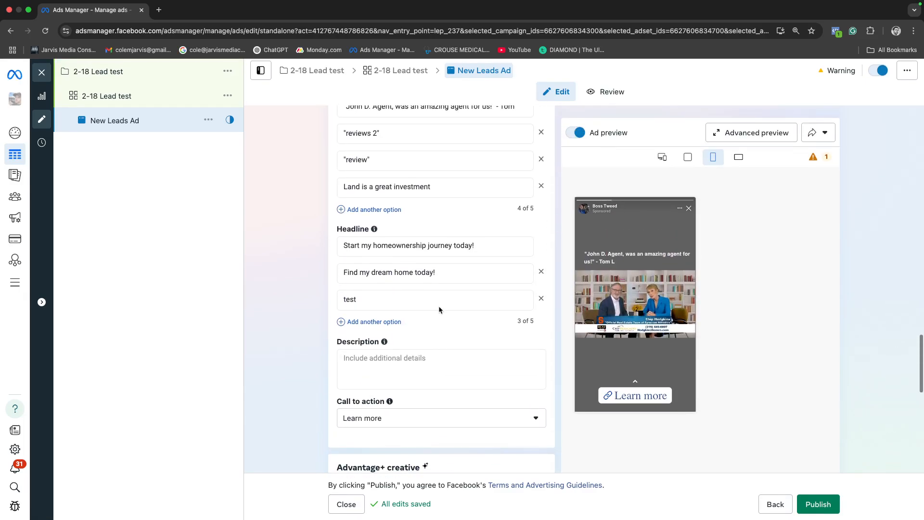
pyautogui.scroll(15, 439, 309)
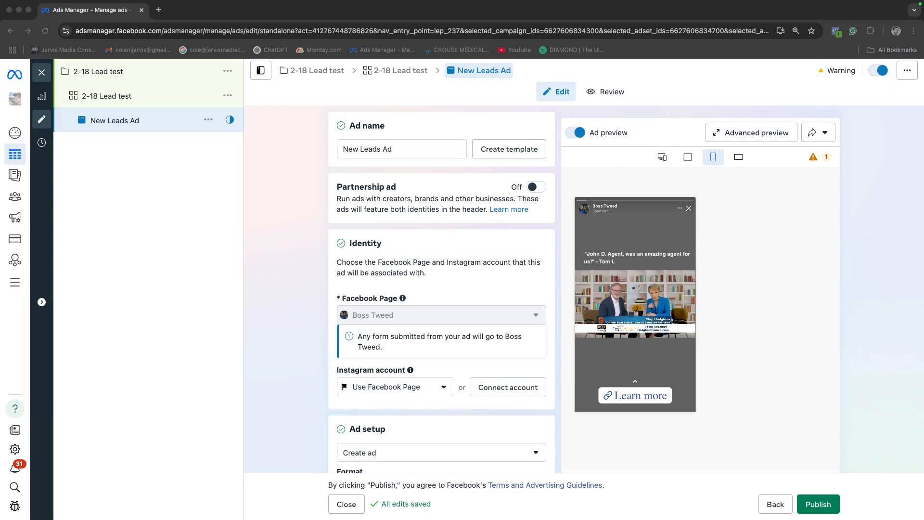
pyautogui.scroll(-1, 328, 274)
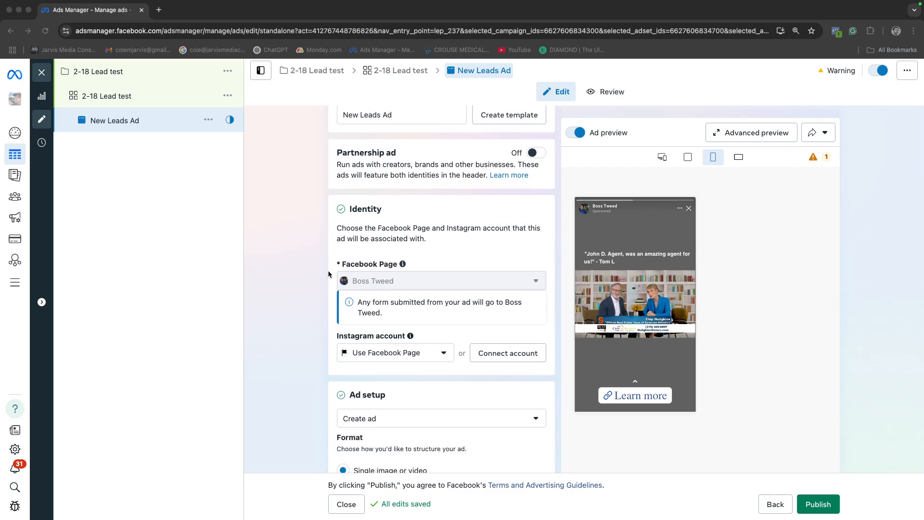
pyautogui.scroll(-9, 328, 274)
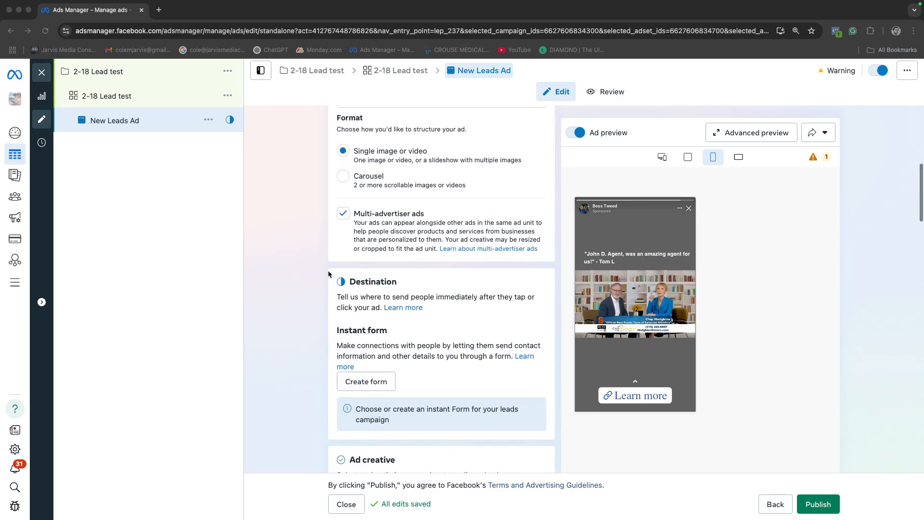
pyautogui.scroll(-20, 329, 274)
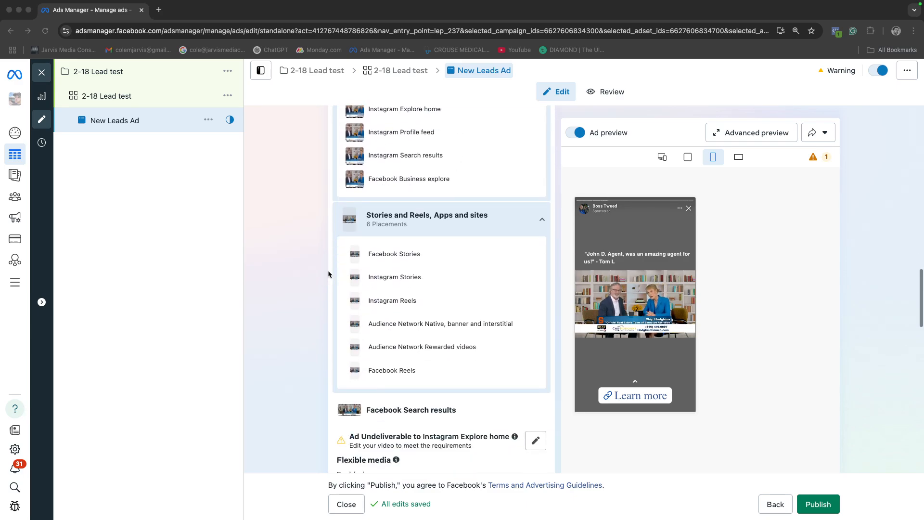
pyautogui.scroll(-17, 328, 274)
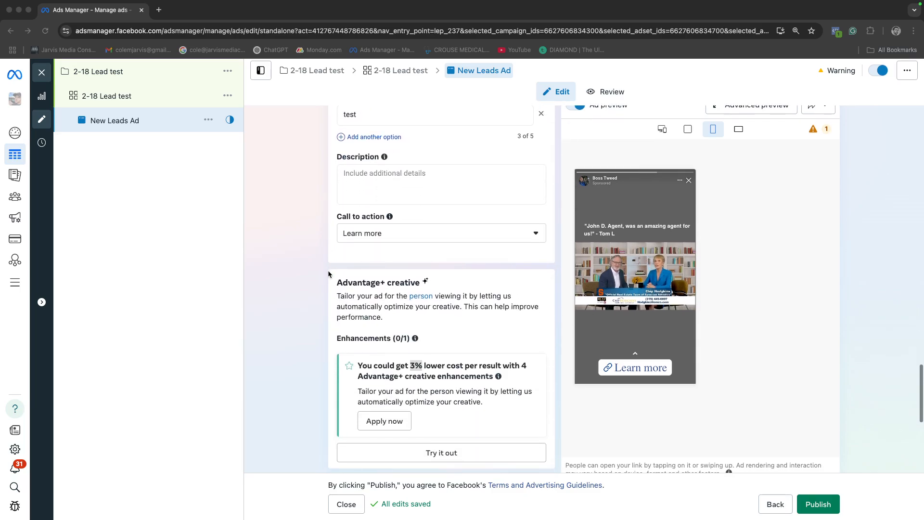
pyautogui.scroll(-5, 328, 273)
pyautogui.scroll(15, 328, 273)
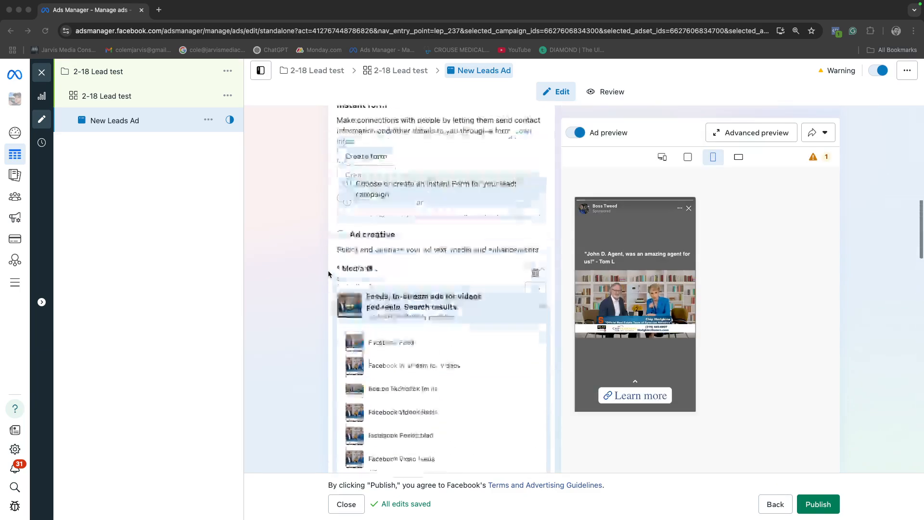
# Review the 2-18 Lead test campaign and ad set levels, and return to the identity and setup settings of the New Leads Ad
pyautogui.click(120, 73)
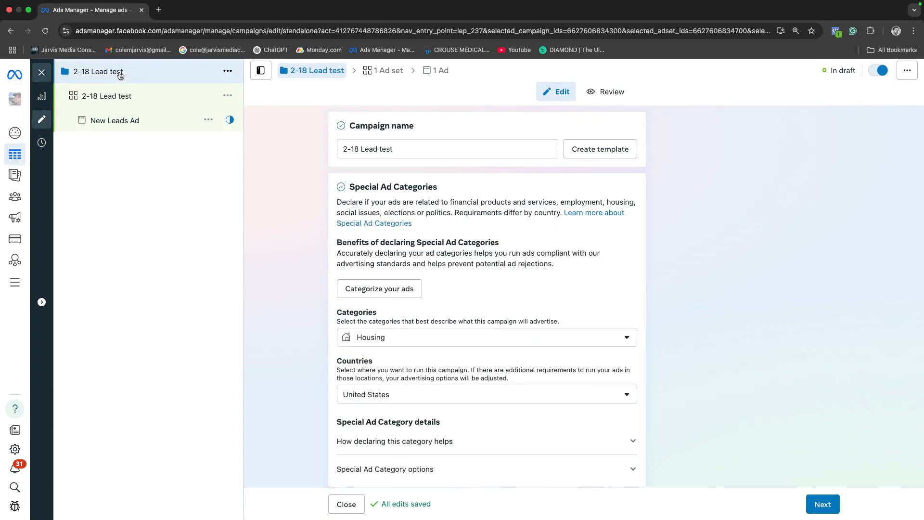
pyautogui.click(124, 102)
pyautogui.click(126, 123)
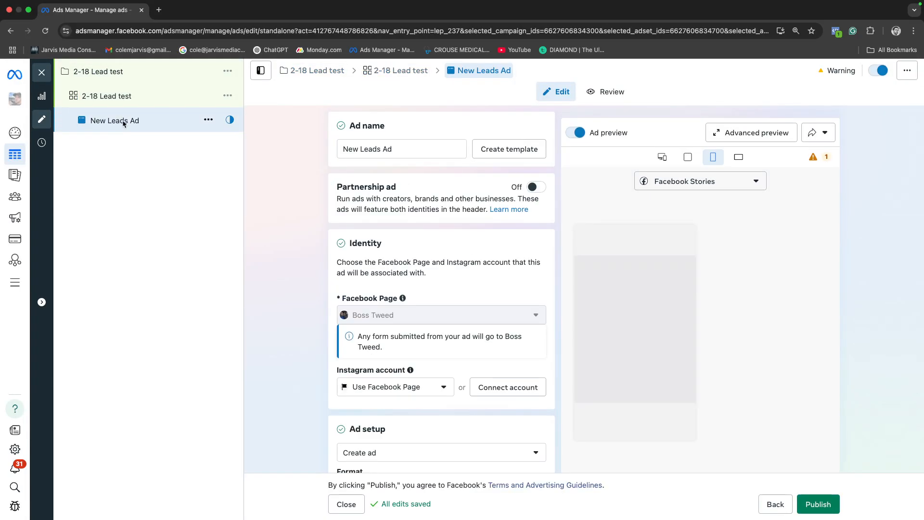
pyautogui.scroll(-3, 379, 308)
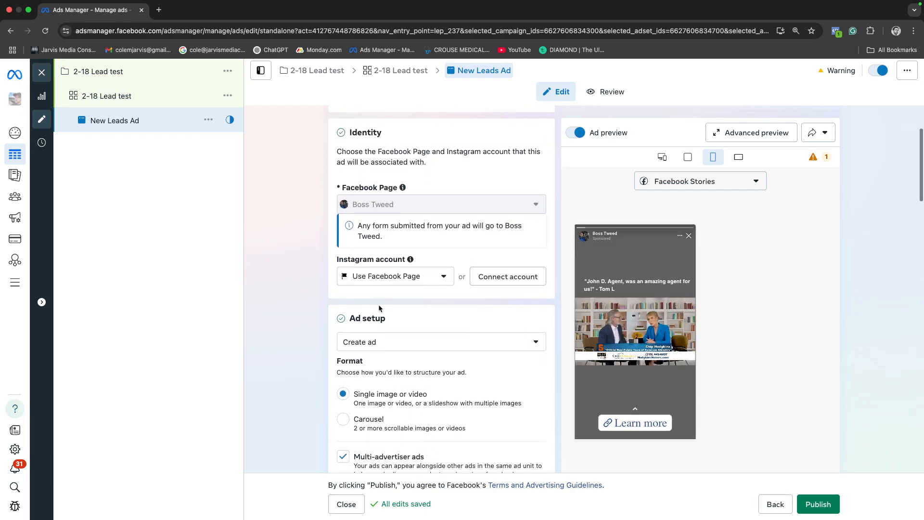
pyautogui.scroll(-2, 317, 260)
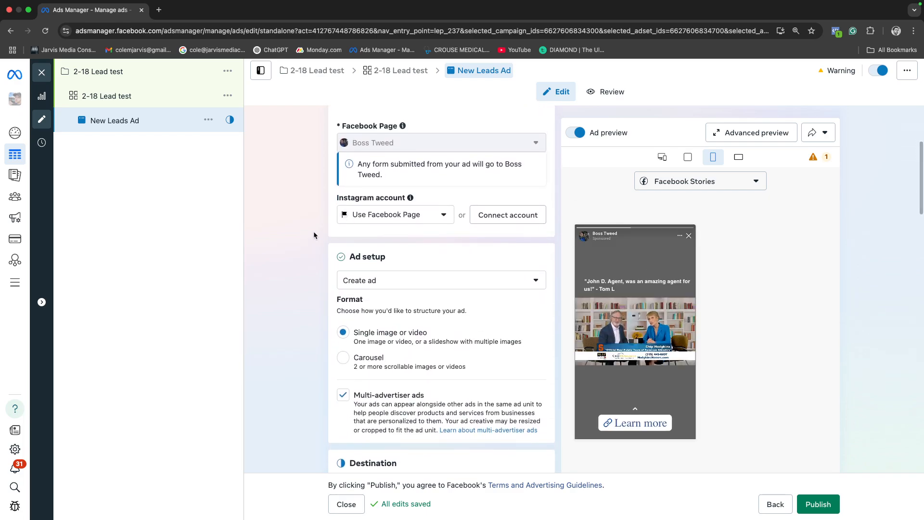
# Try a $1,000 daily budget for the 2-18 Lead test ad set, set it to $100 and return to the New Leads Ad
pyautogui.click(153, 96)
pyautogui.scroll(-10, 315, 315)
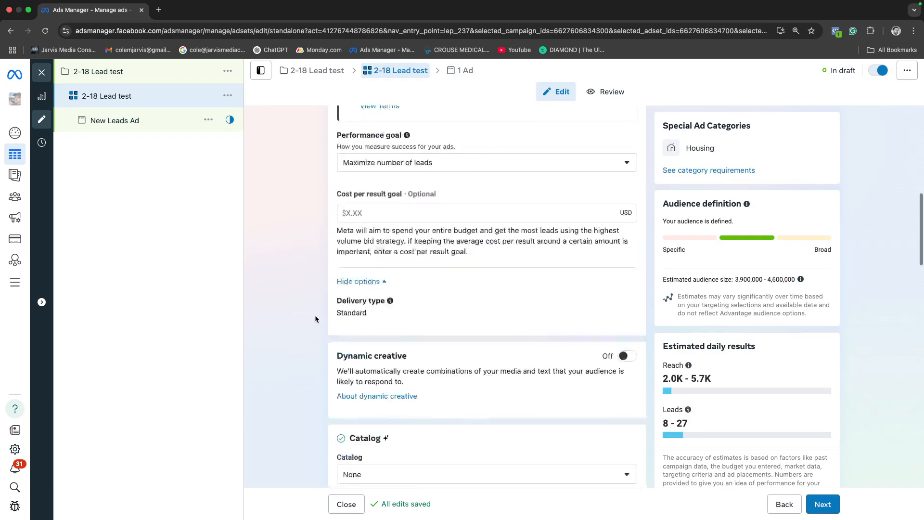
pyautogui.scroll(-2, 316, 317)
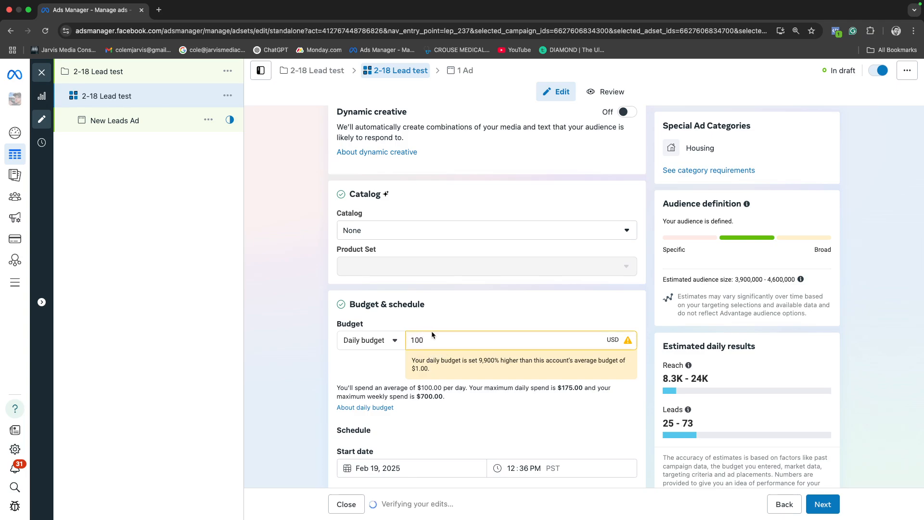
pyautogui.click(466, 321)
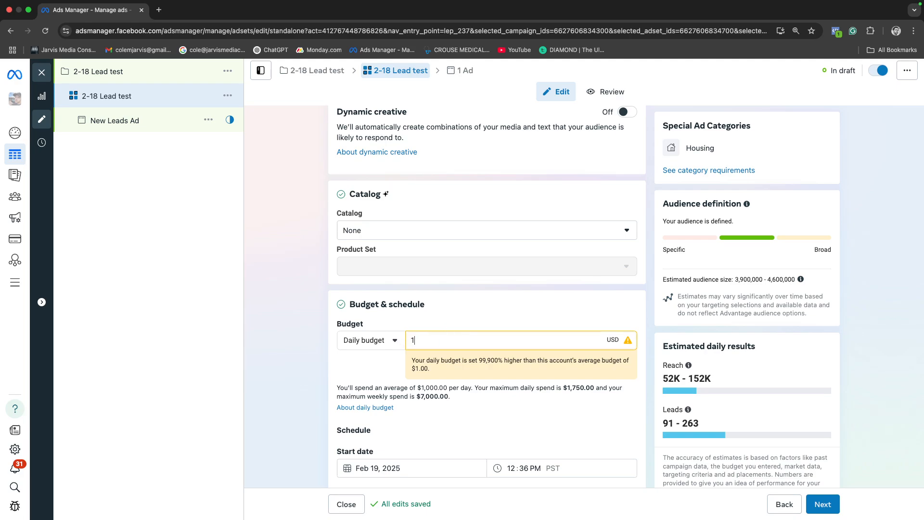
pyautogui.click(417, 324)
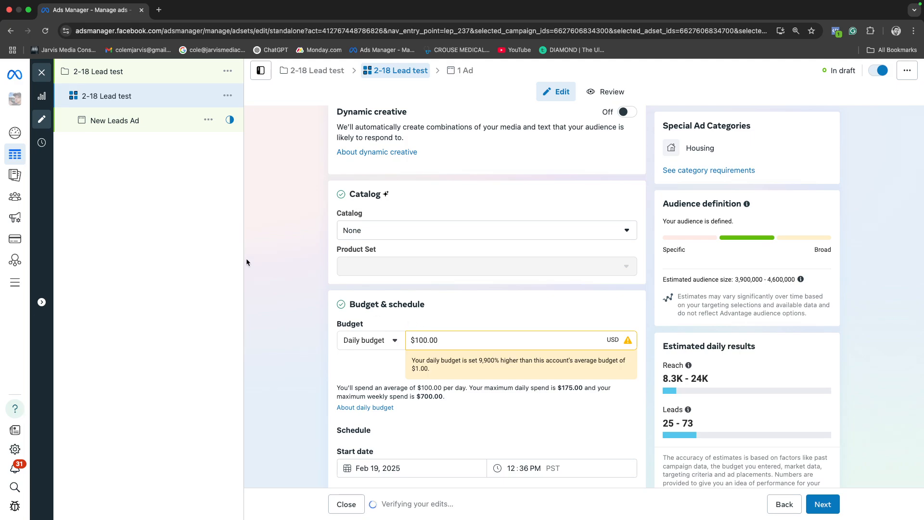
pyautogui.click(163, 123)
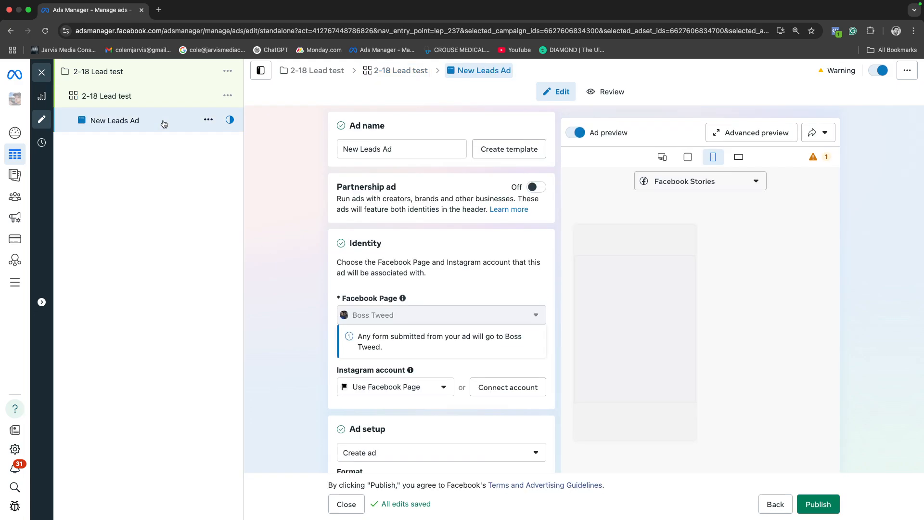
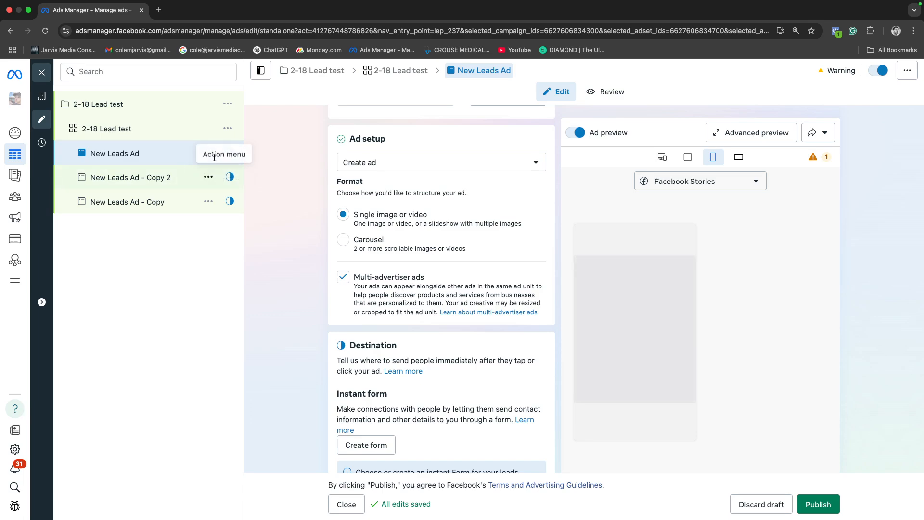
pyautogui.click(208, 152)
pyautogui.click(216, 198)
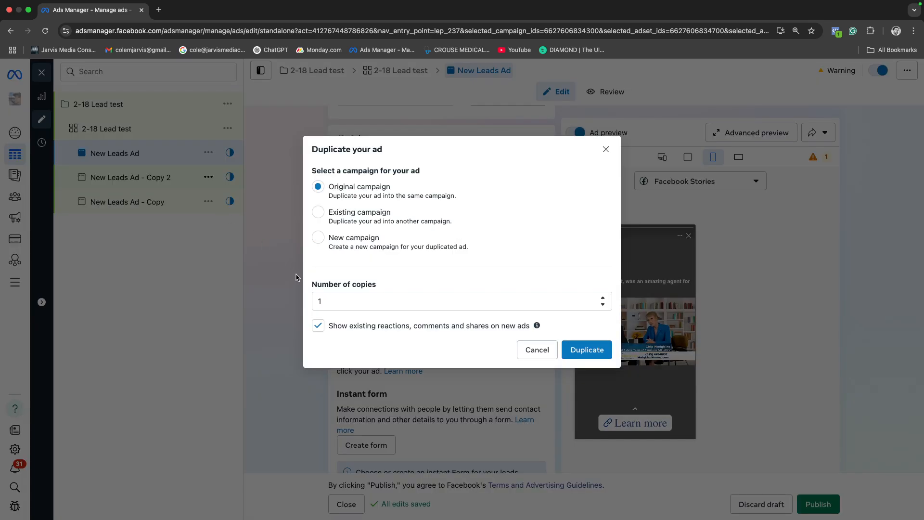
pyautogui.doubleClick(313, 301)
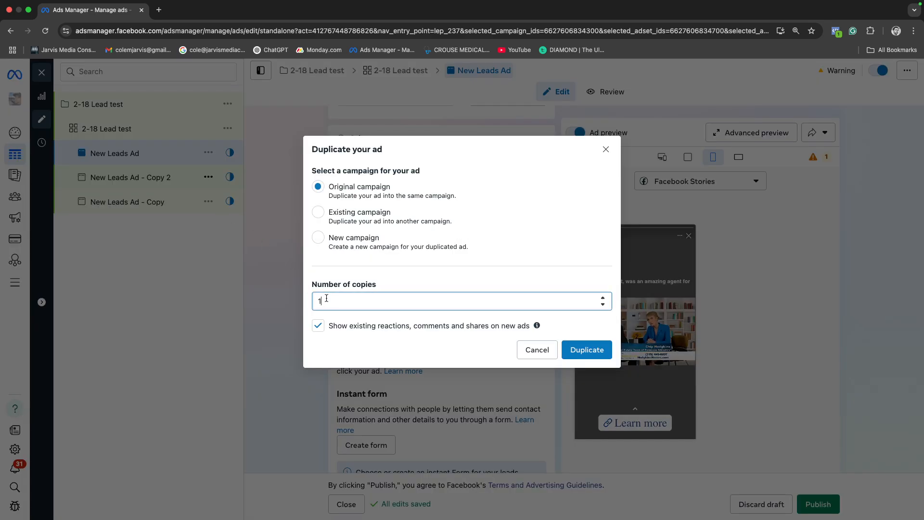
pyautogui.click(536, 348)
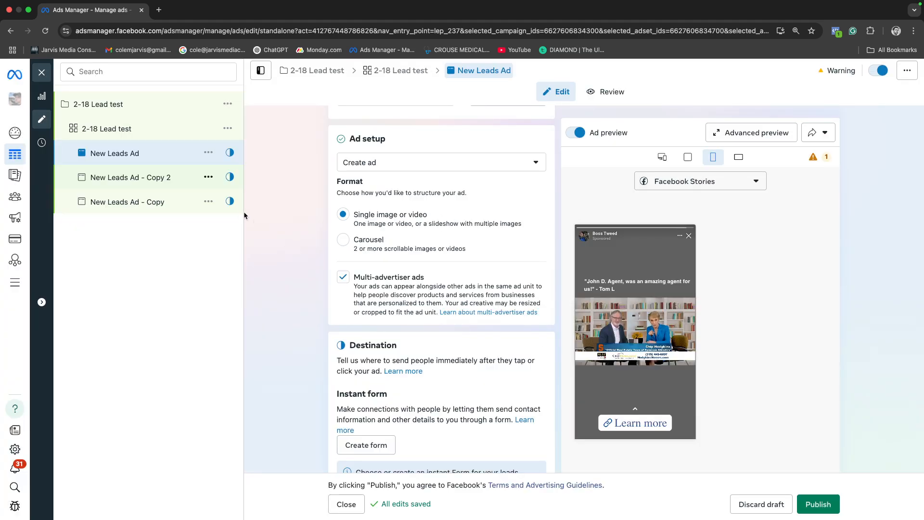
# Check the second copy's setup and destination, and rename the original New Leads Ad as "land investments"
pyautogui.click(175, 187)
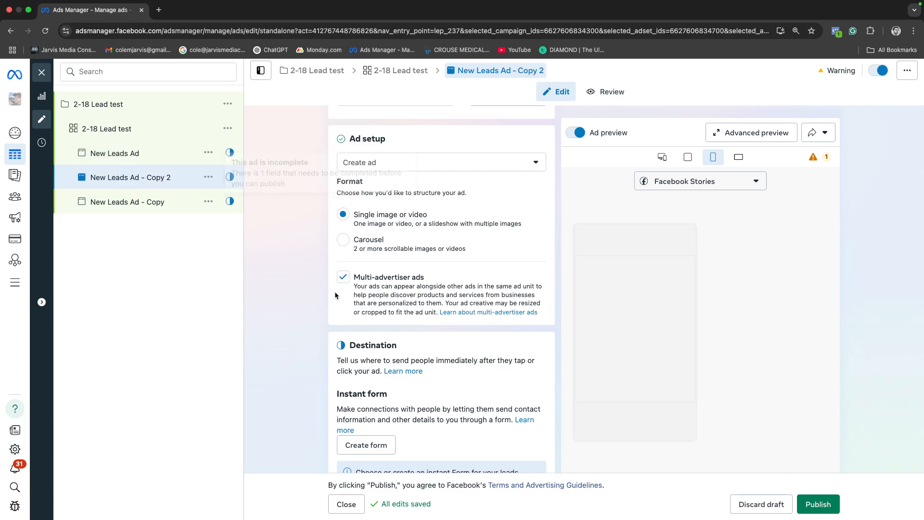
pyautogui.scroll(-2, 338, 296)
pyautogui.scroll(-1, 345, 310)
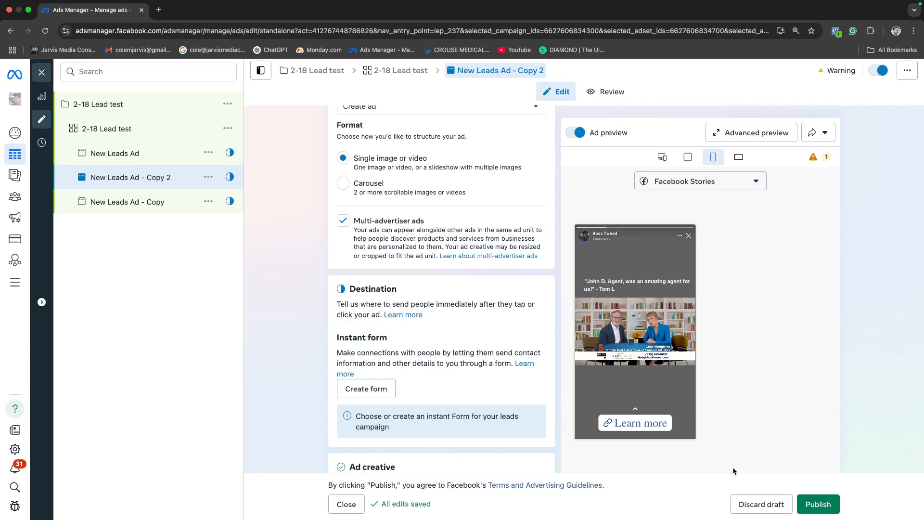
pyautogui.click(154, 156)
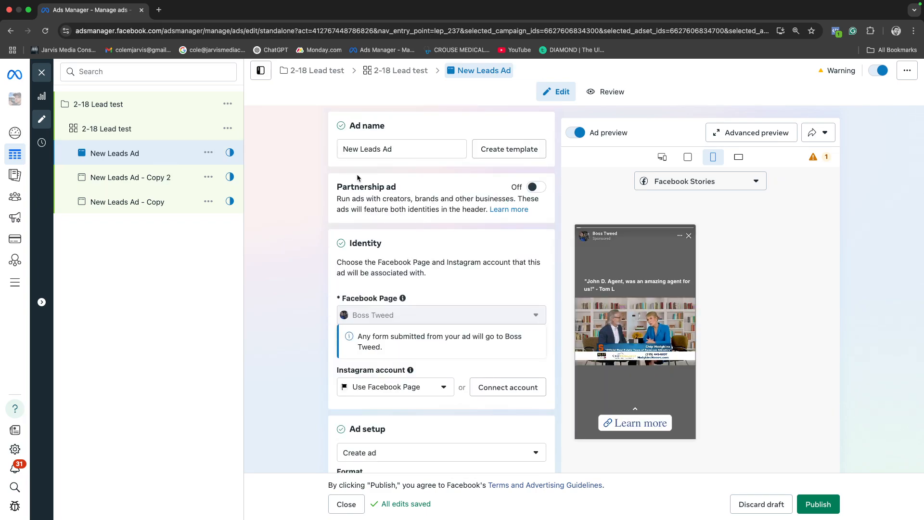
pyautogui.tripleClick(404, 151)
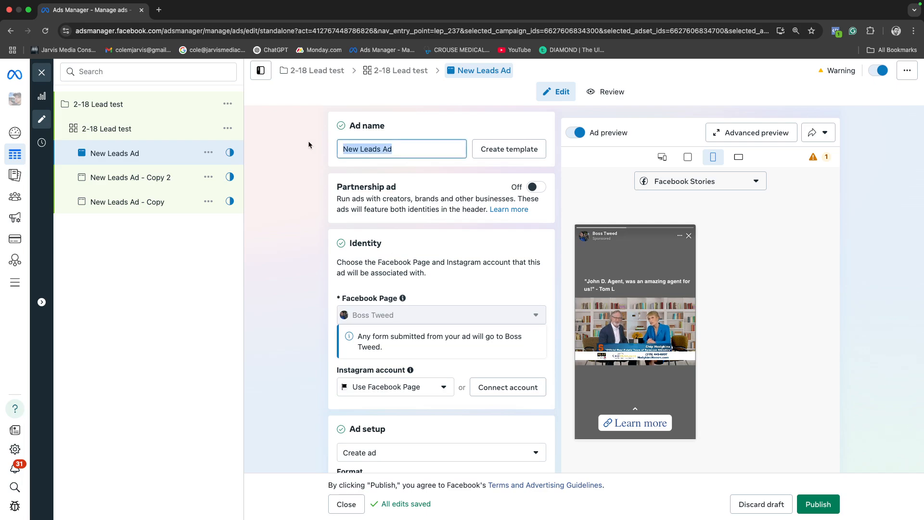
pyautogui.write('video 1')
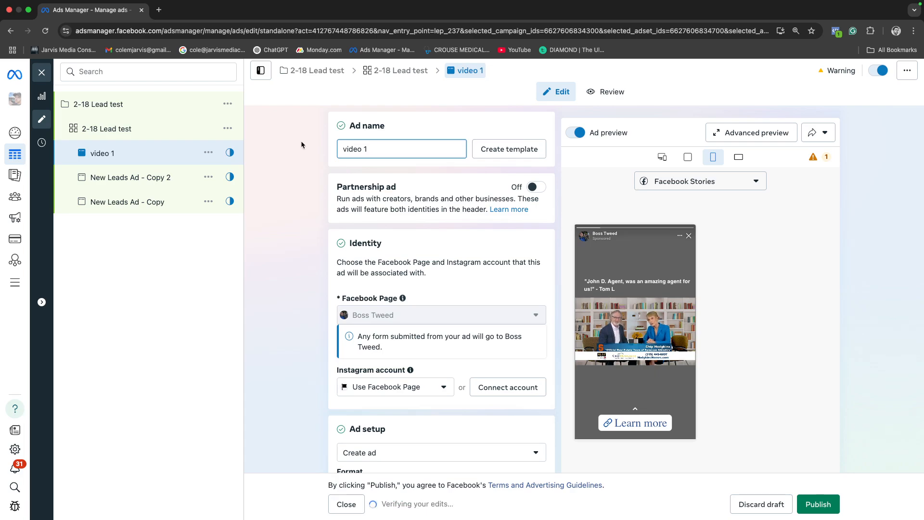
pyautogui.moveTo(382, 148); pyautogui.dragTo(333, 154)
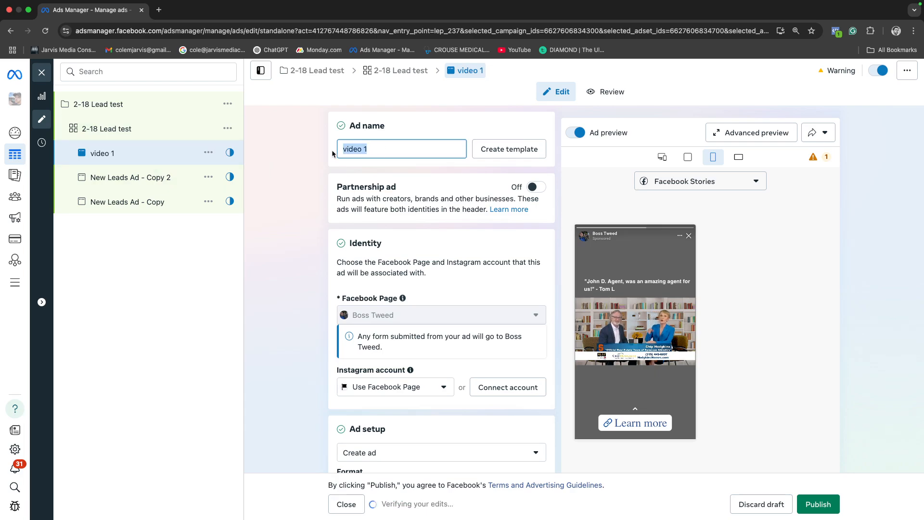
pyautogui.write('land investme')
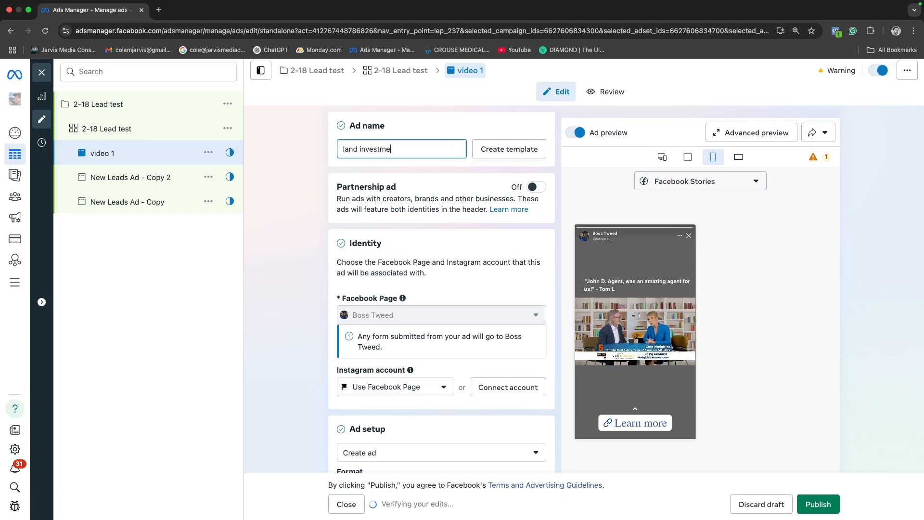
pyautogui.write('nts')
# Remove the existing video from the ad creative of New Leads Ad - Copy 2
pyautogui.click(167, 175)
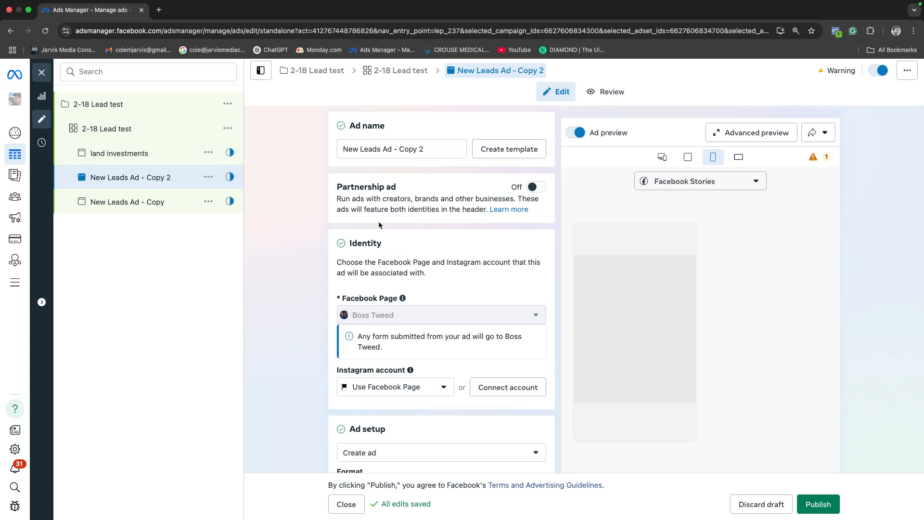
pyautogui.scroll(-8, 379, 224)
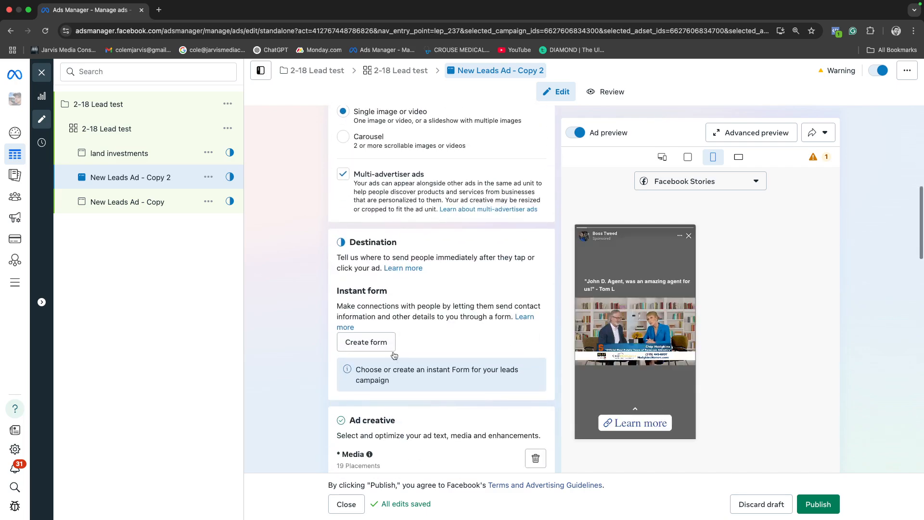
pyautogui.scroll(-5, 394, 355)
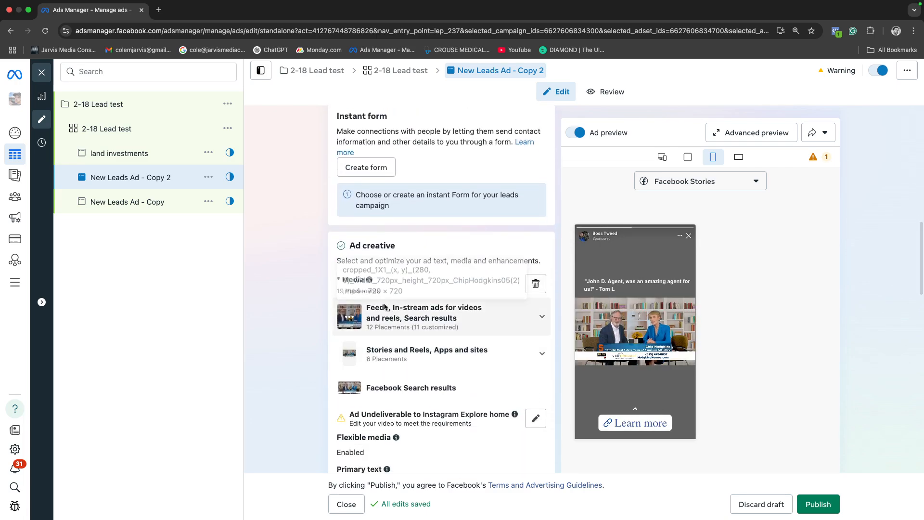
pyautogui.moveTo(475, 317)
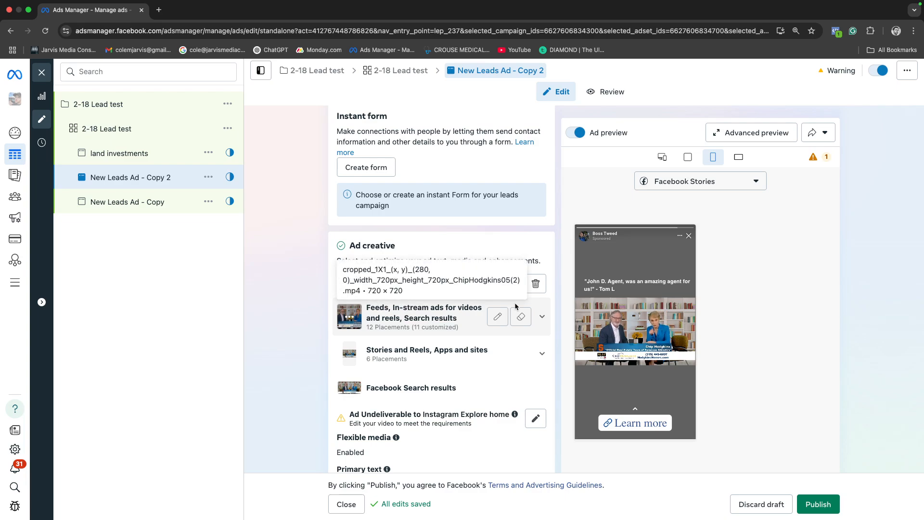
pyautogui.scroll(-1, 516, 307)
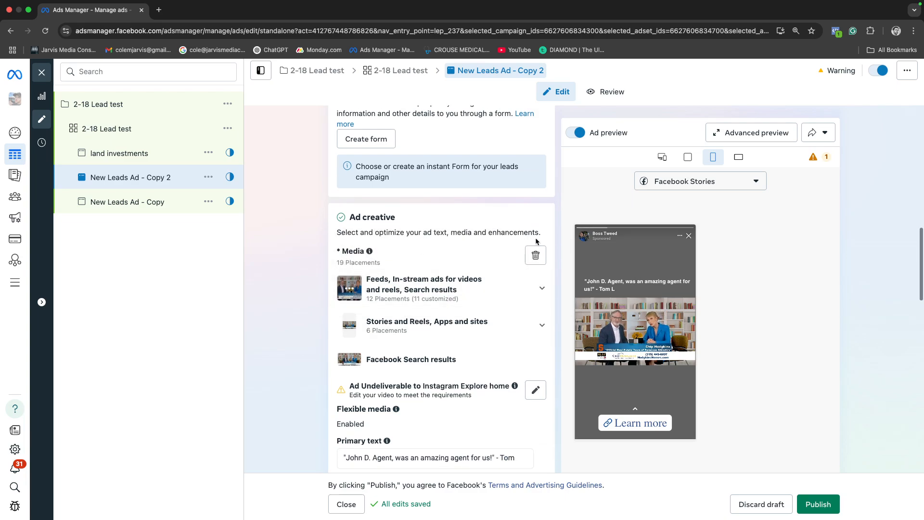
pyautogui.click(535, 255)
# Browse the account, Page and video URL sources for a replacement video, and close the creative setup without choosing one
pyautogui.click(363, 269)
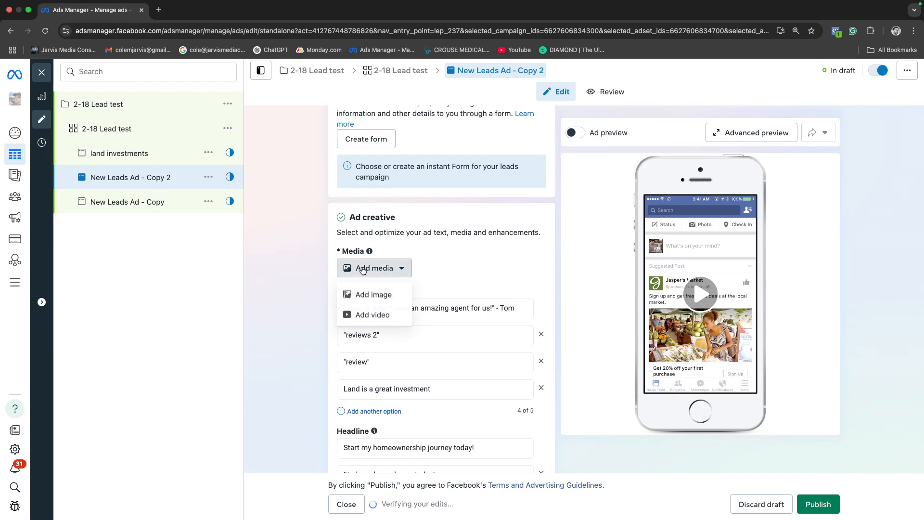
pyautogui.click(370, 314)
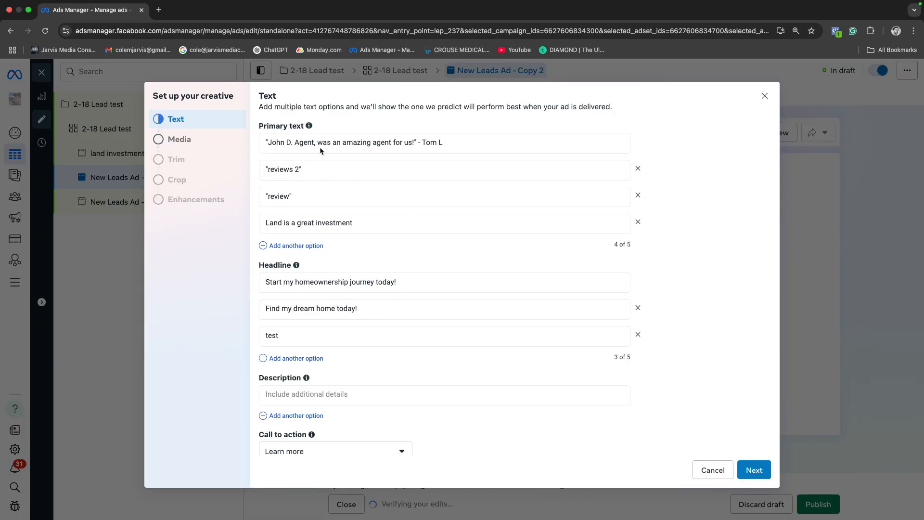
pyautogui.scroll(-1, 364, 273)
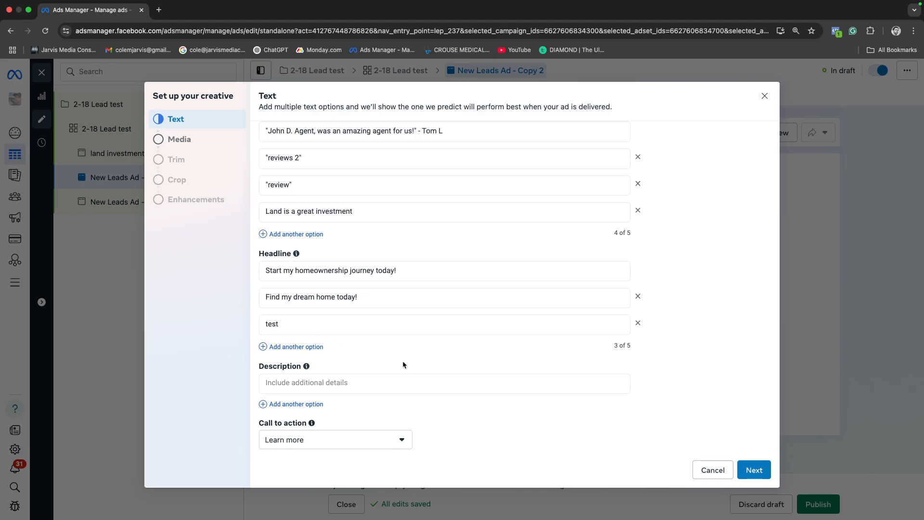
pyautogui.click(752, 470)
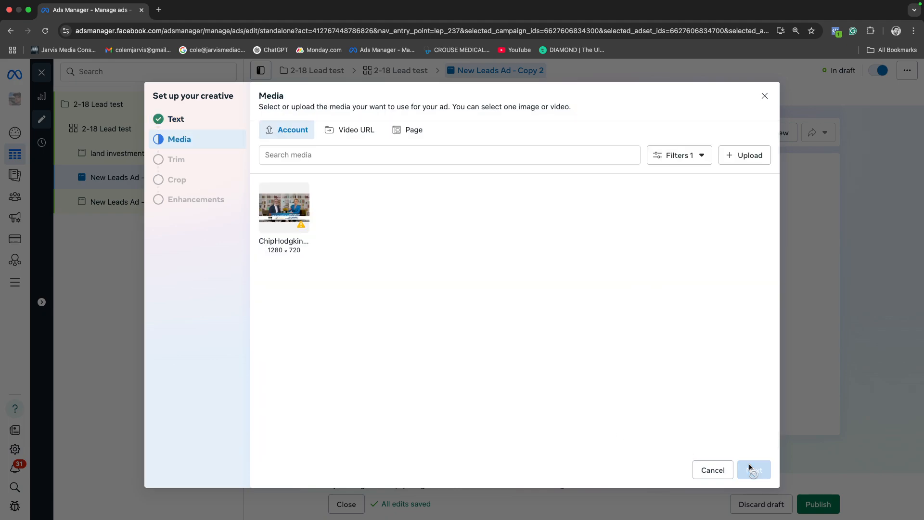
pyautogui.click(415, 132)
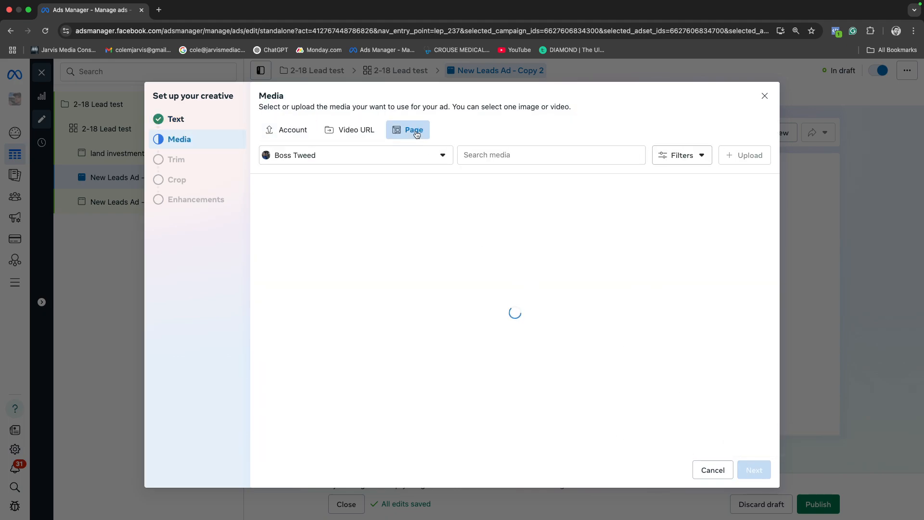
pyautogui.click(354, 129)
pyautogui.click(290, 129)
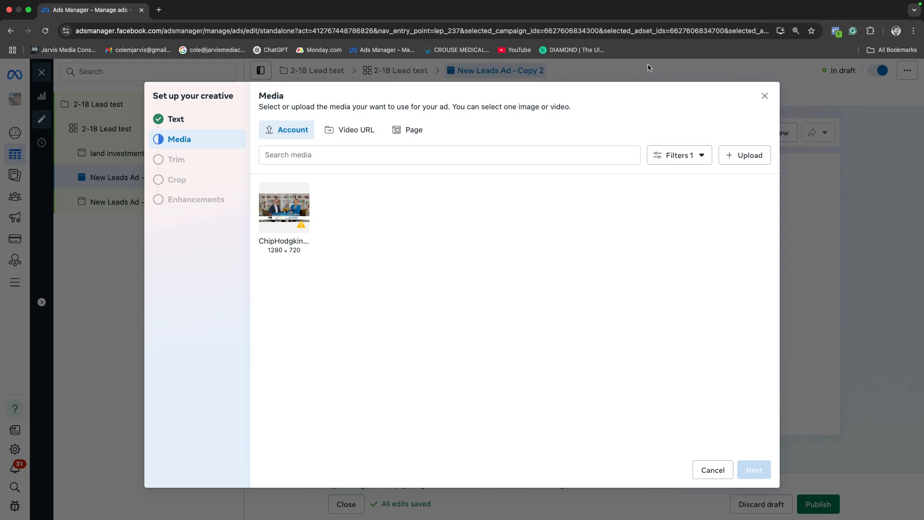
pyautogui.click(765, 98)
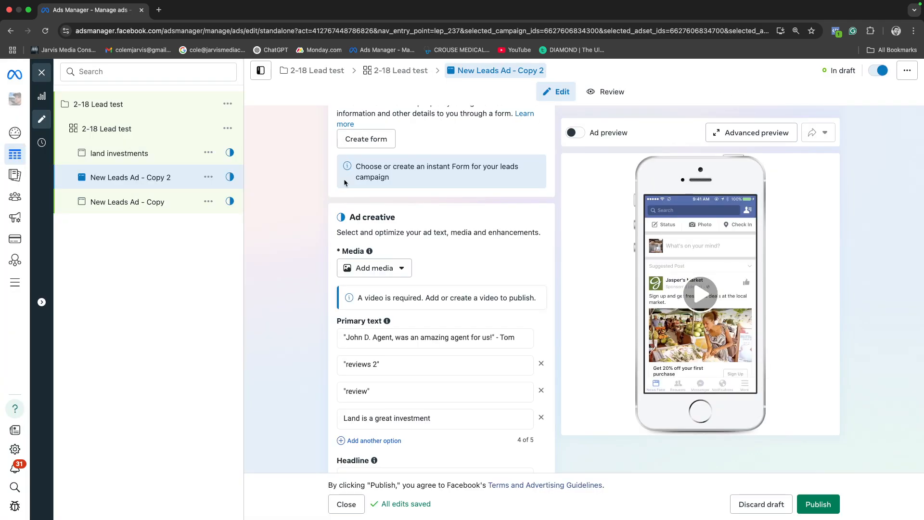
# Rename New Leads Ad - Copy 2 as "first time homebuyers"
pyautogui.scroll(10, 376, 156)
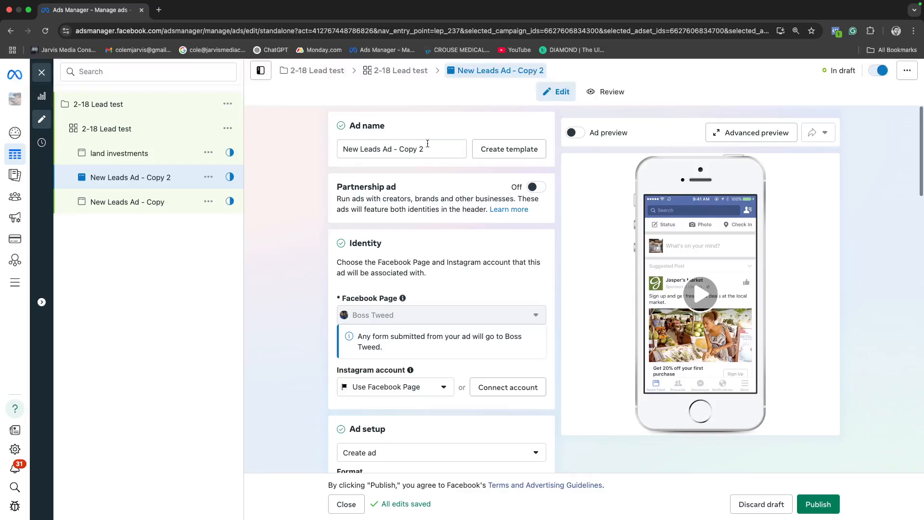
pyautogui.moveTo(428, 144); pyautogui.dragTo(346, 149)
pyautogui.write('first tiem homebuyers')
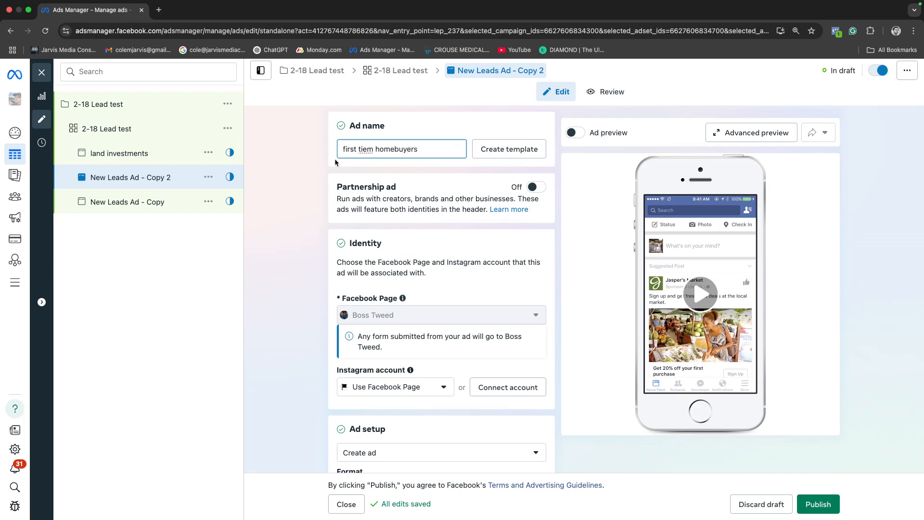
pyautogui.rightClick(369, 148)
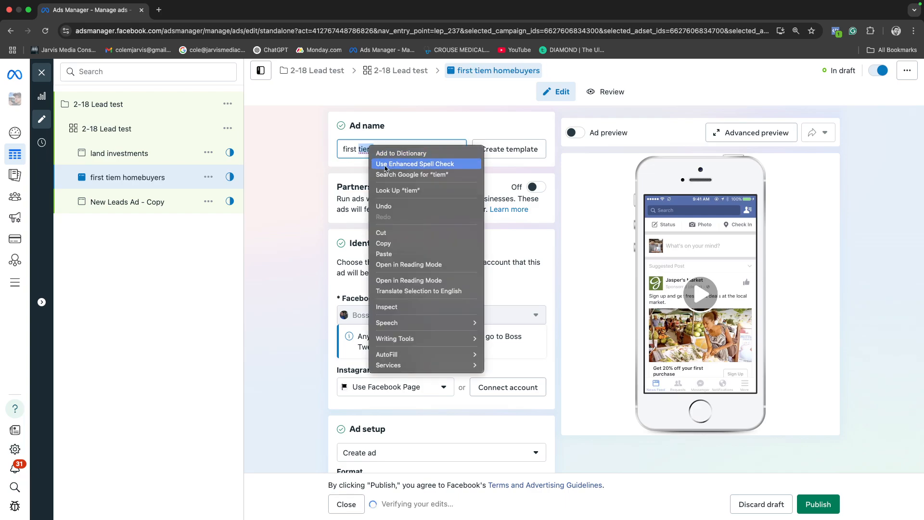
pyautogui.click(360, 178)
pyautogui.write('time')
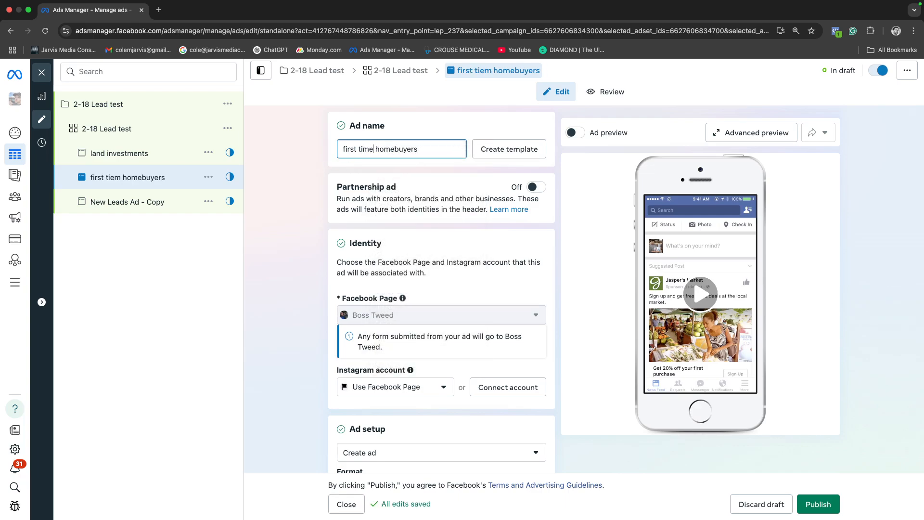
# Rename New Leads Ad - Copy as "mortgage rates"
pyautogui.click(152, 203)
pyautogui.click(412, 148)
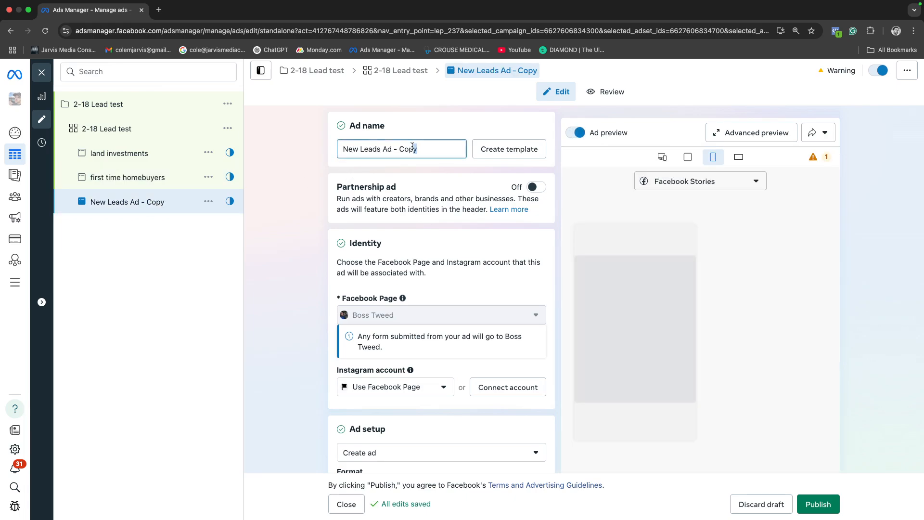
pyautogui.moveTo(412, 147); pyautogui.dragTo(328, 150)
pyautogui.write('mor')
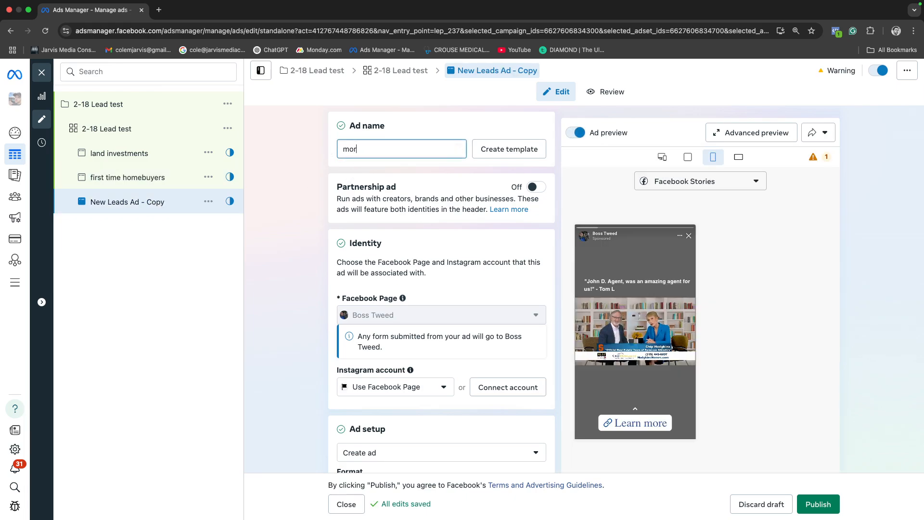
pyautogui.write('tgage rates')
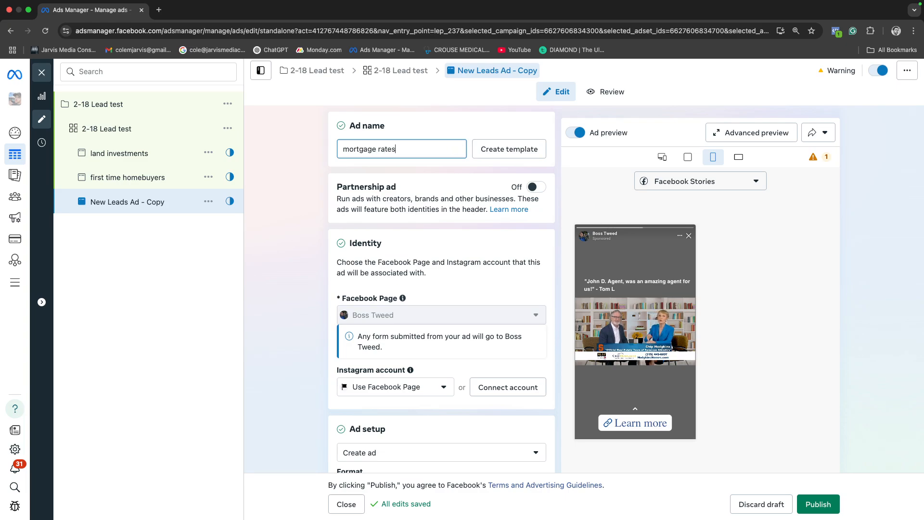
# Review the land investments ad's creative and texts, and go through the campaign, the ad set and all three ads
pyautogui.click(179, 153)
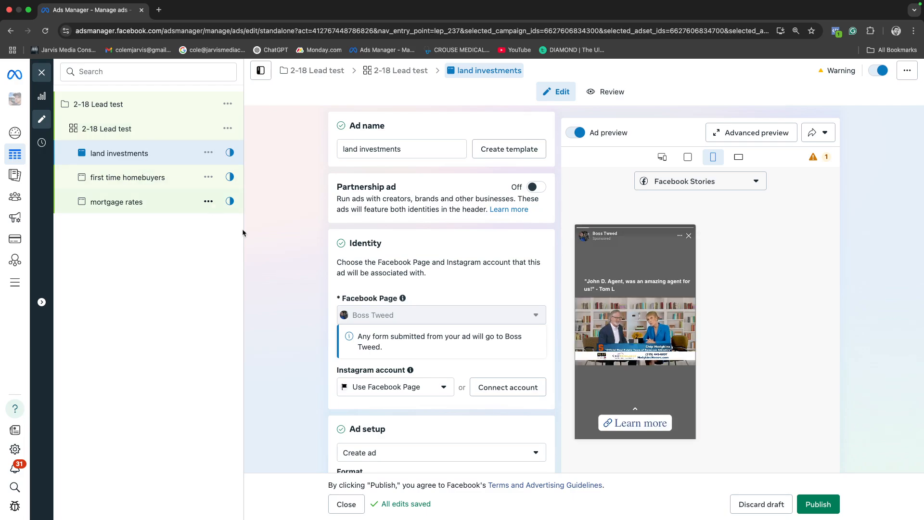
pyautogui.scroll(-3, 343, 333)
pyautogui.scroll(3, 343, 333)
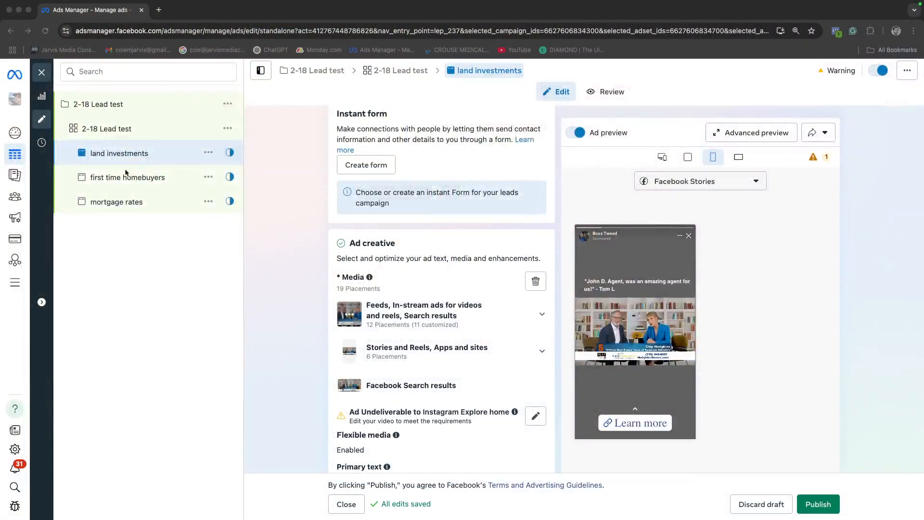
pyautogui.scroll(5, 317, 352)
pyautogui.scroll(-11, 317, 352)
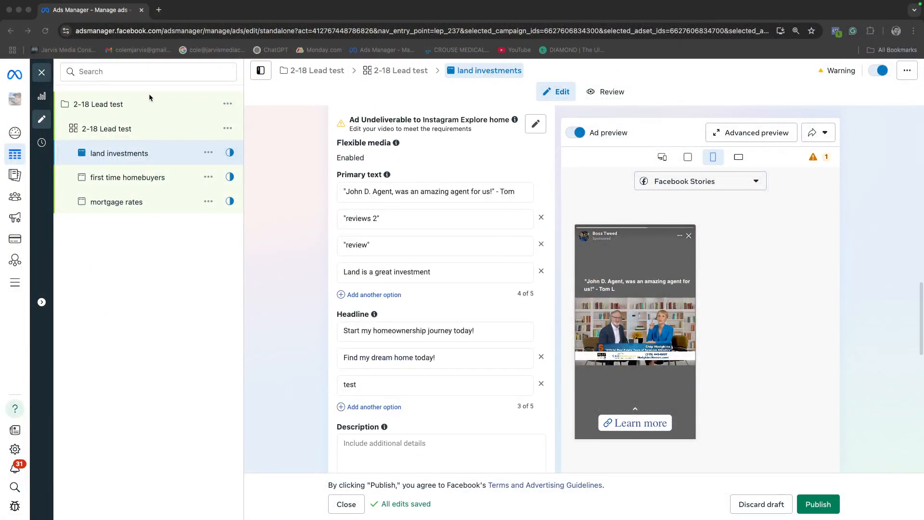
pyautogui.click(136, 104)
pyautogui.click(119, 106)
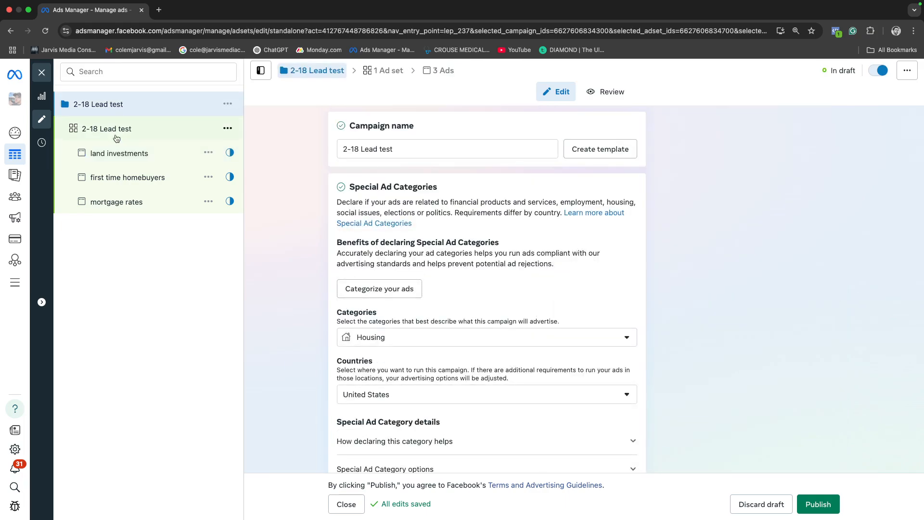
pyautogui.click(117, 137)
pyautogui.click(118, 157)
pyautogui.click(120, 187)
pyautogui.click(128, 200)
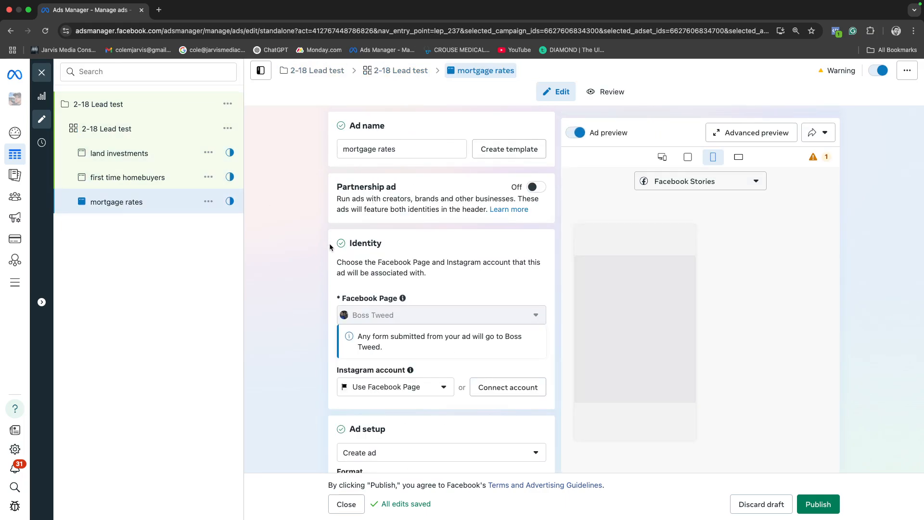
# Examine the mortgage rates ad's settings, from identity and ad setup through call to action and Advantage+ creative to tracking
pyautogui.scroll(-3, 349, 297)
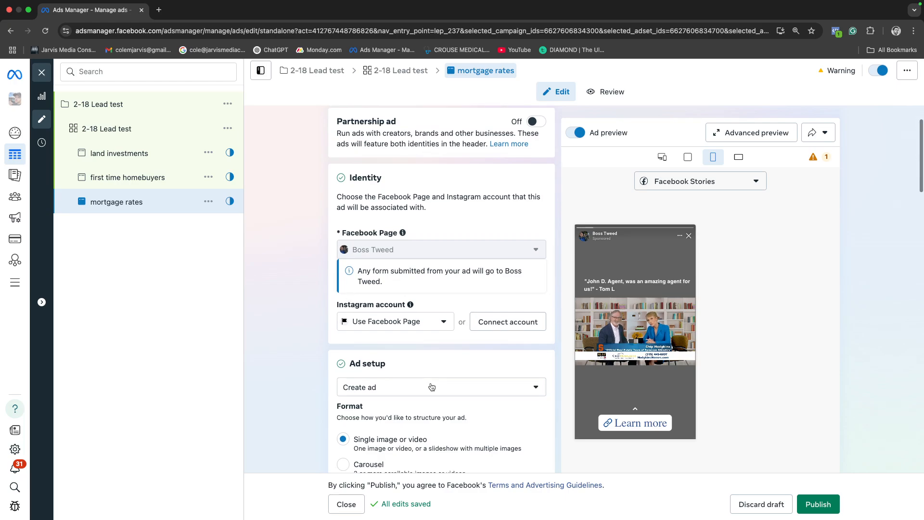
pyautogui.scroll(-5, 336, 288)
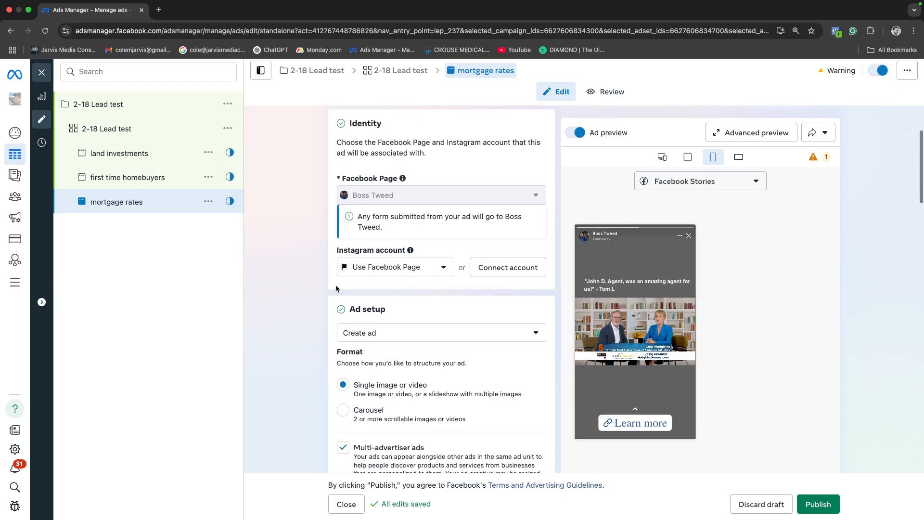
pyautogui.scroll(-20, 336, 288)
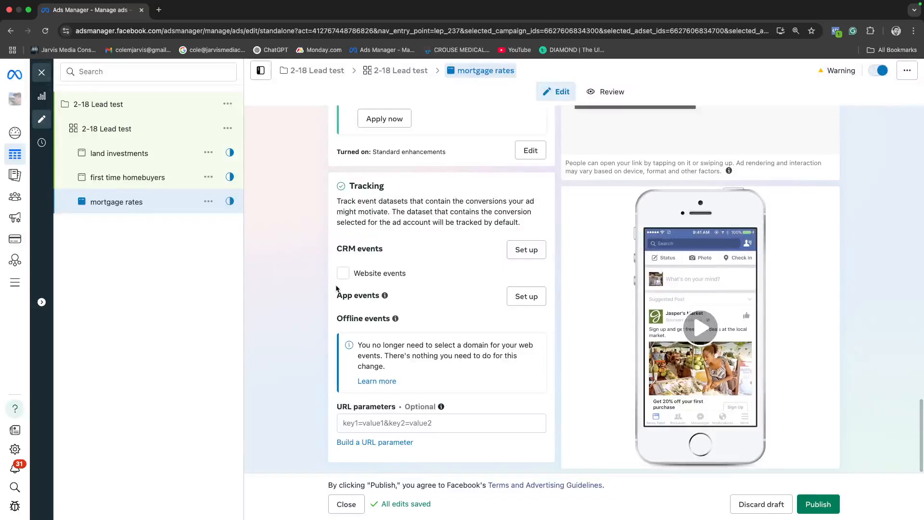
pyautogui.scroll(8, 362, 287)
pyautogui.scroll(4, 362, 288)
pyautogui.scroll(-6, 363, 287)
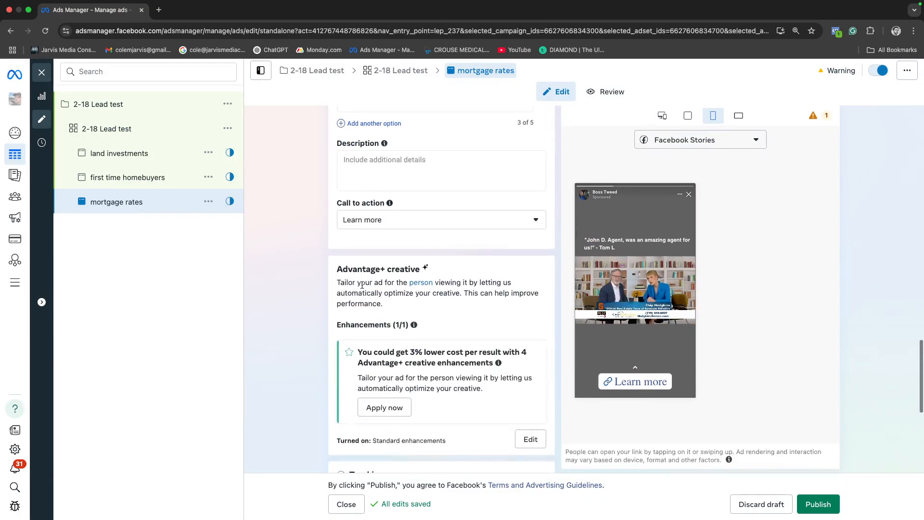
# Create a new instant form for the mortgage rates ad, named 2-18, with the More volume form type
pyautogui.scroll(-6, 362, 285)
pyautogui.scroll(20, 363, 287)
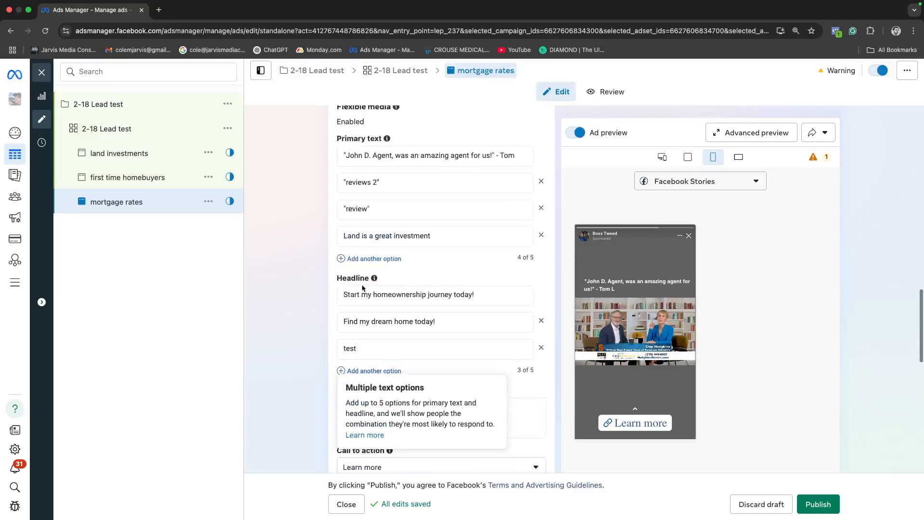
pyautogui.scroll(4, 363, 288)
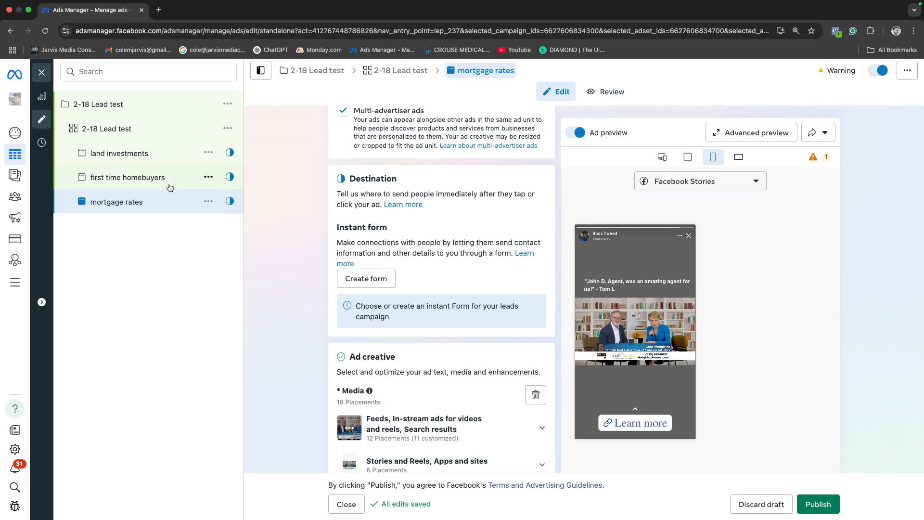
pyautogui.click(368, 283)
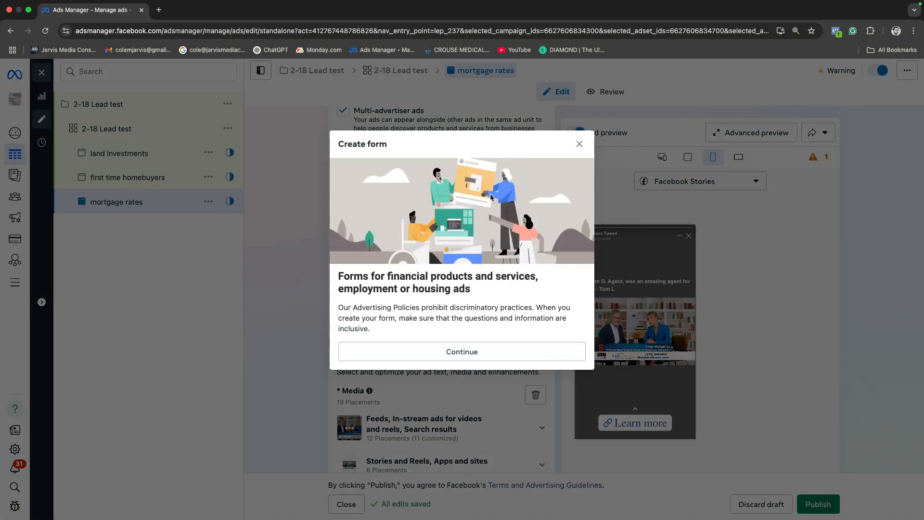
pyautogui.click(460, 352)
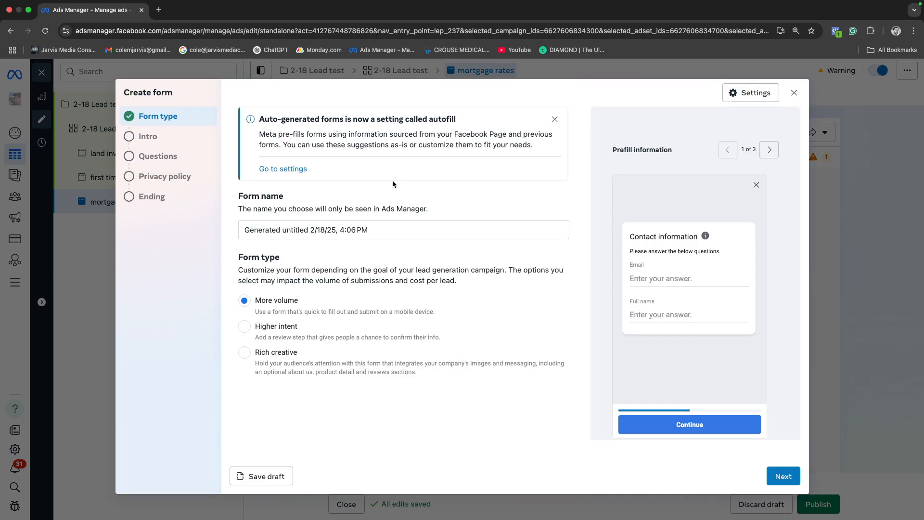
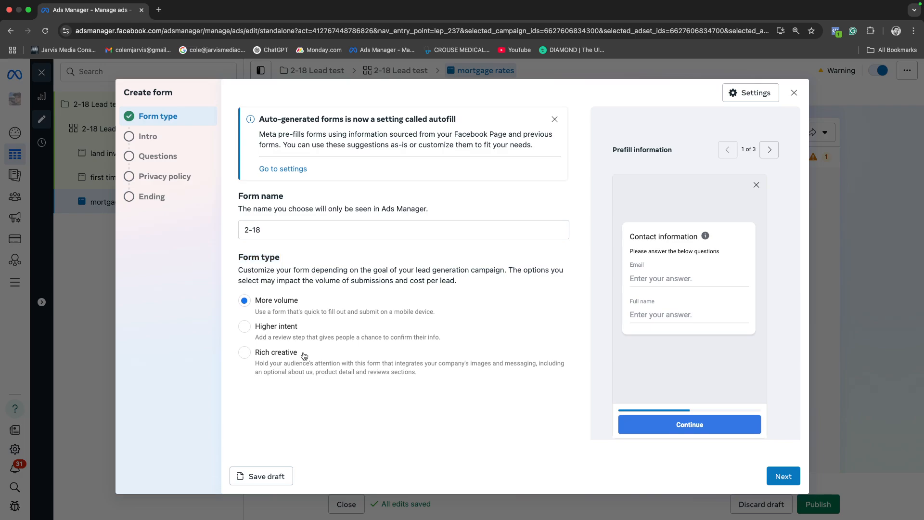
pyautogui.moveTo(303, 329); pyautogui.dragTo(258, 327)
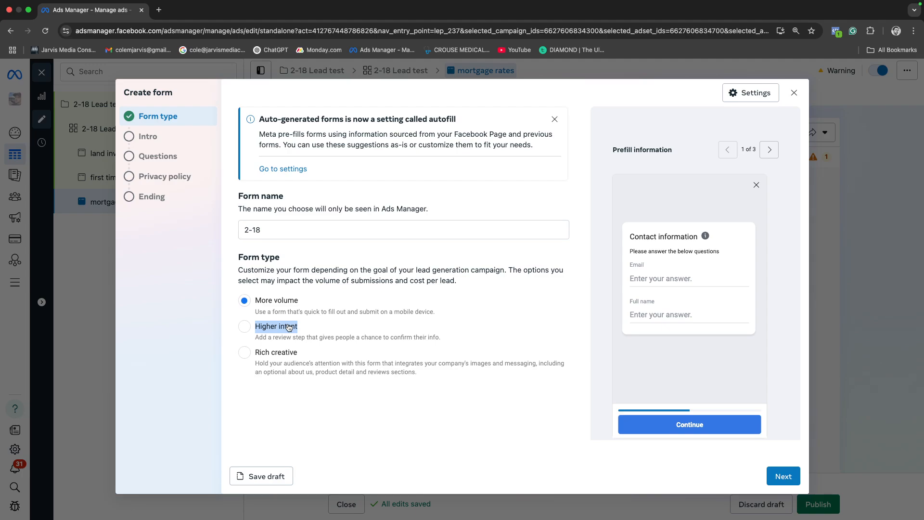
pyautogui.click(267, 301)
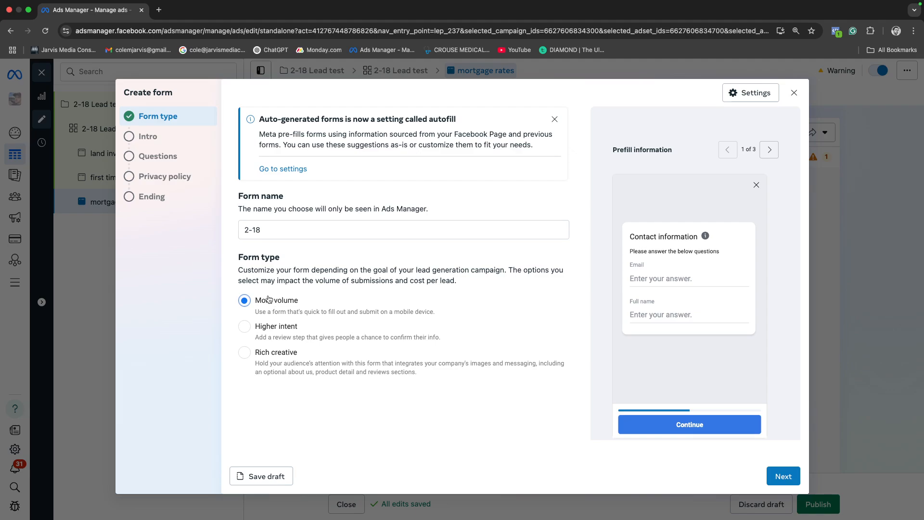
pyautogui.click(783, 476)
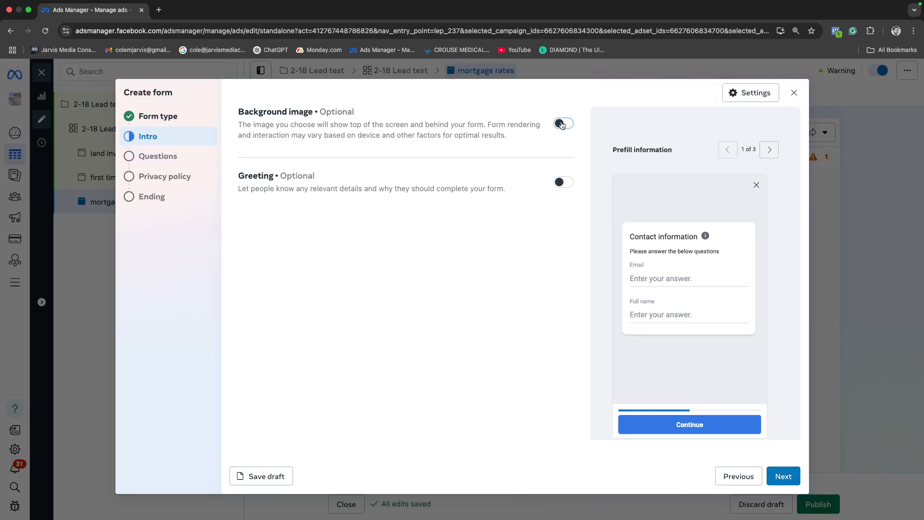
# Enable the form intro's background image and greeting, and set the greeting headline to "Start your journey"
pyautogui.click(561, 124)
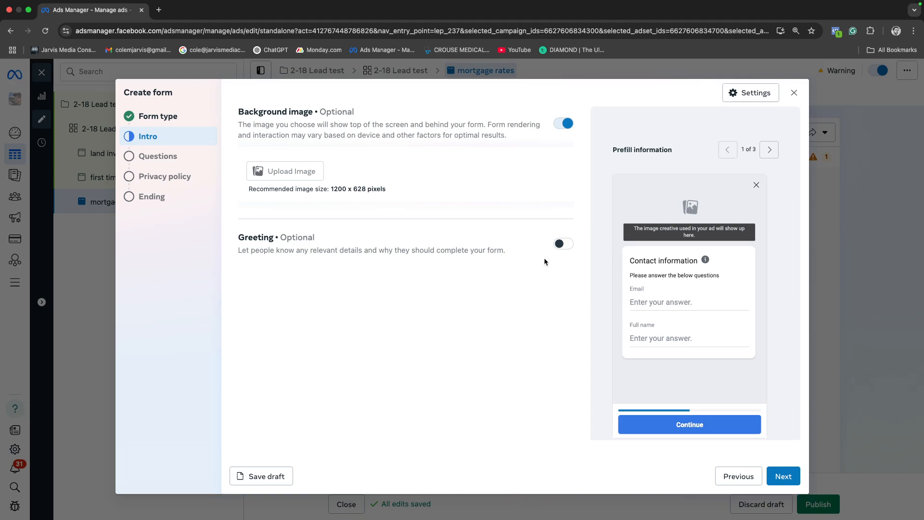
pyautogui.click(565, 244)
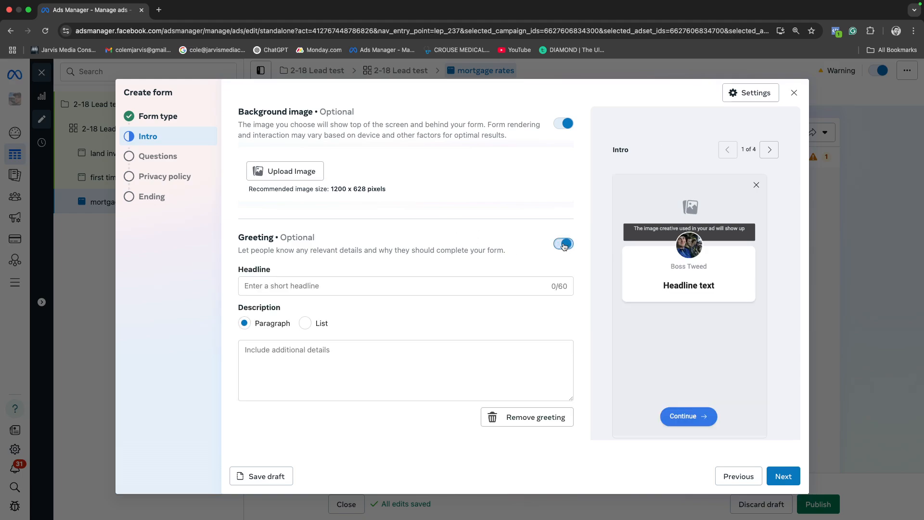
pyautogui.click(341, 287)
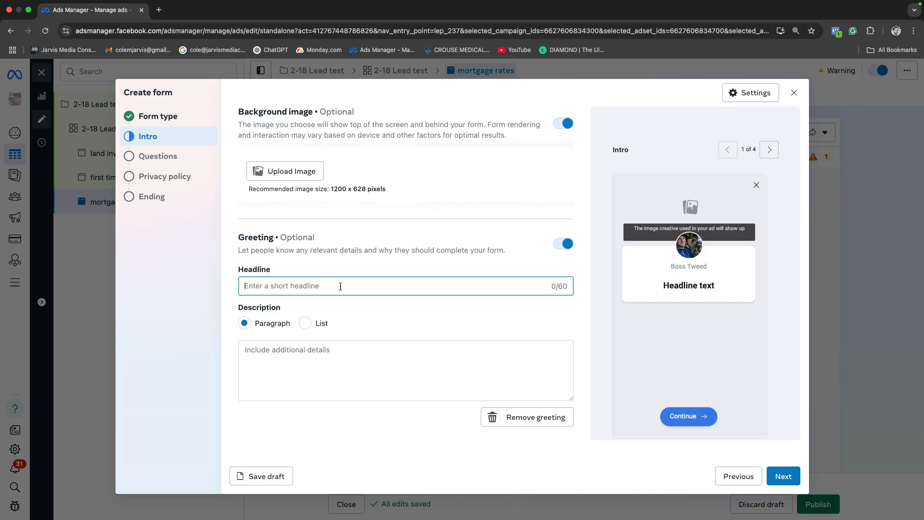
pyautogui.write('Start')
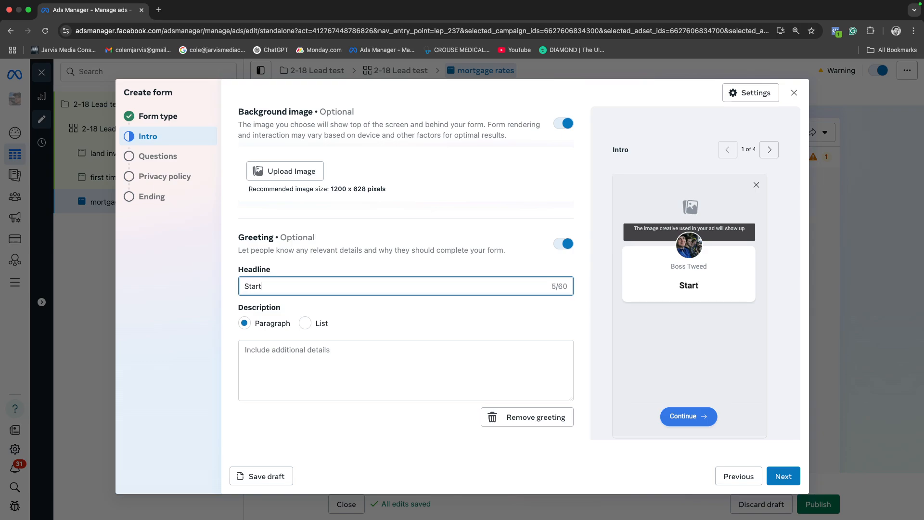
pyautogui.write(' your journey')
# Enter the greeting description "Answer a couple quick questions and we'll reach out shortly"
pyautogui.click(328, 361)
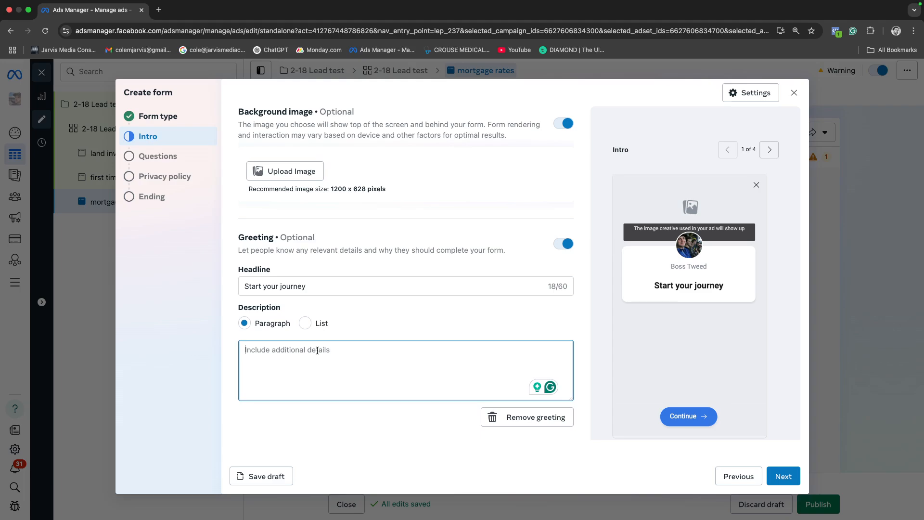
pyautogui.write('St')
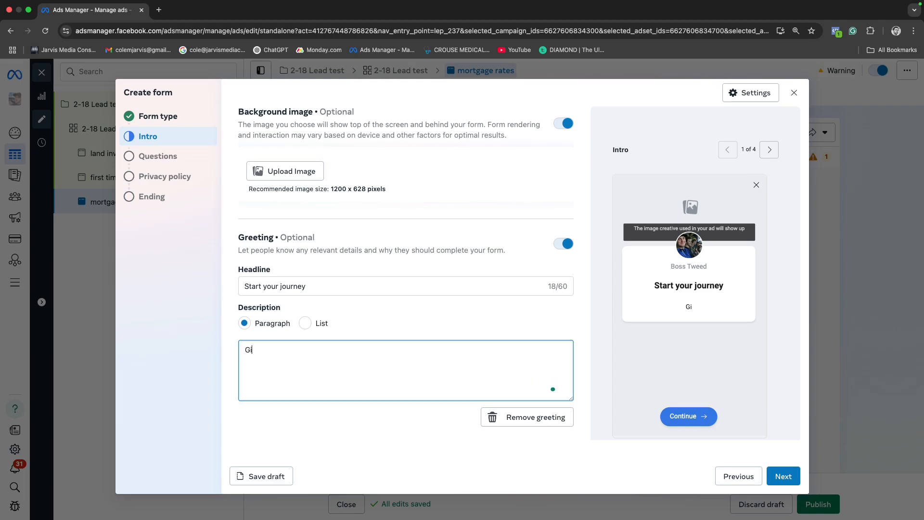
pyautogui.press('BackSpace')
pyautogui.press('BackSpace')
pyautogui.write('Answer a couple quickb qu')
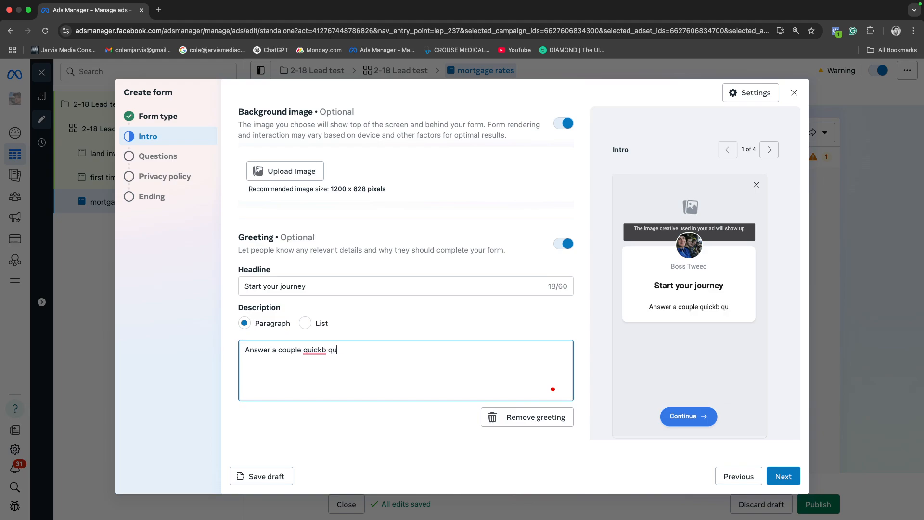
pyautogui.write('estions and ')
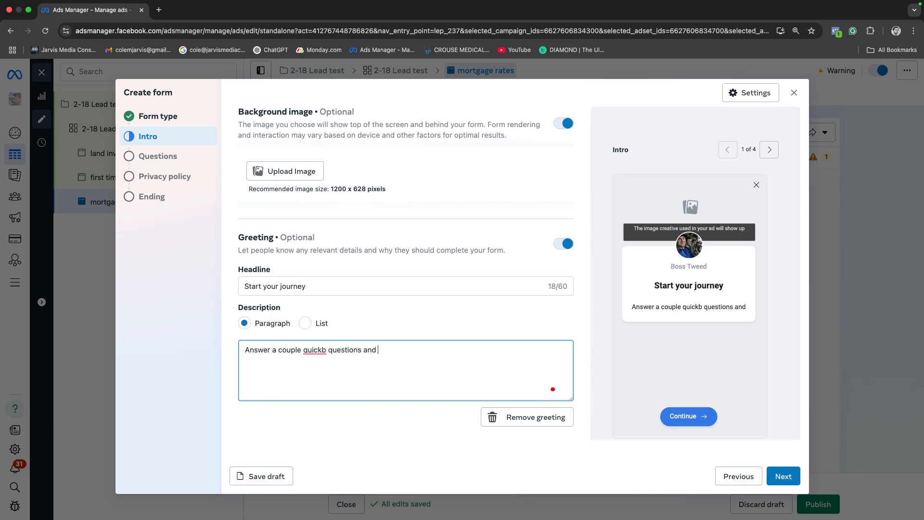
pyautogui.write("we'll reach ou")
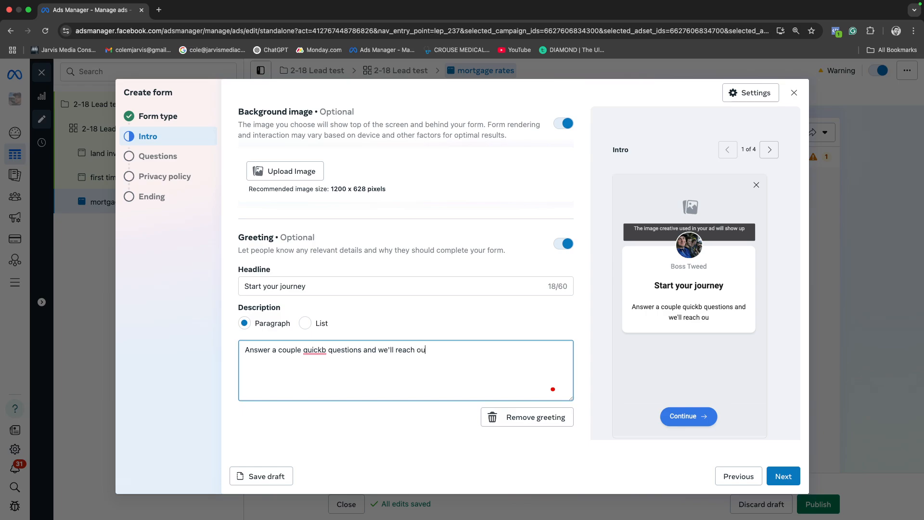
pyautogui.write('t shortly')
pyautogui.rightClick(311, 357)
pyautogui.press('Escape')
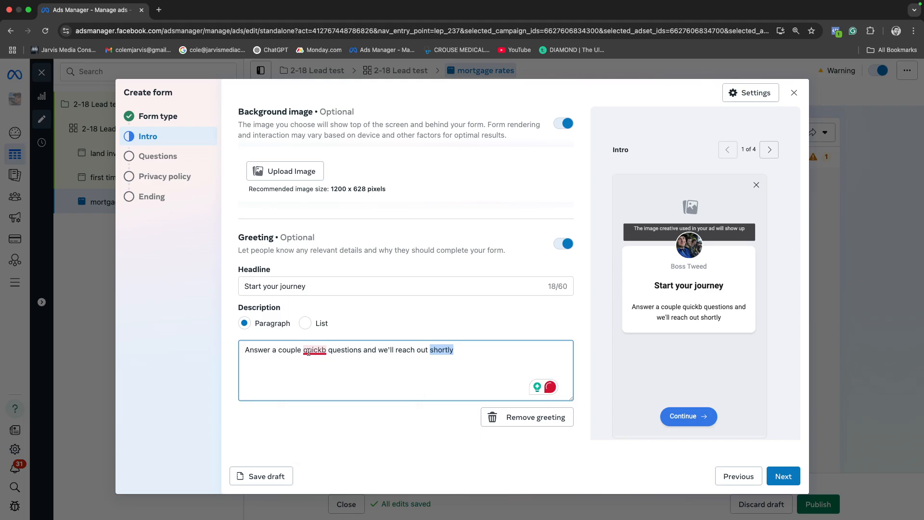
pyautogui.rightClick(308, 353)
pyautogui.click(312, 376)
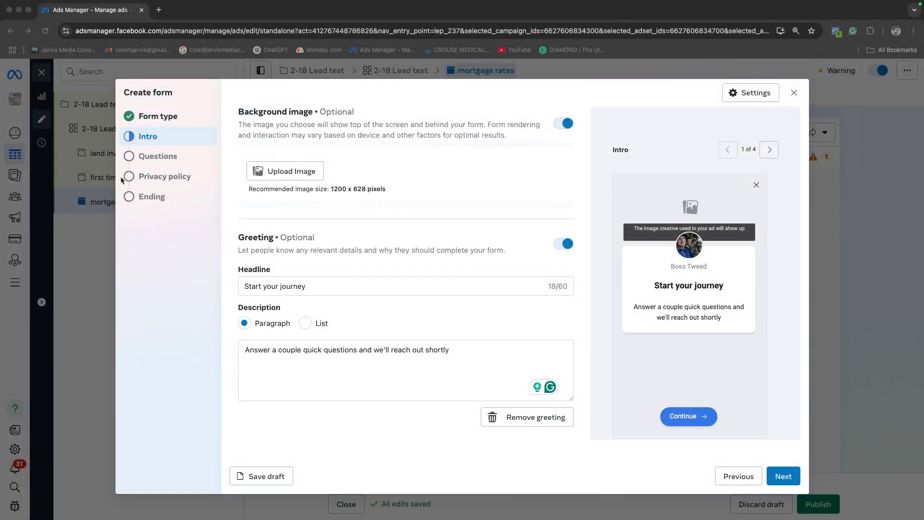
# Proceed to the form's questions and add three blank multiple choice questions
pyautogui.click(787, 477)
pyautogui.click(783, 477)
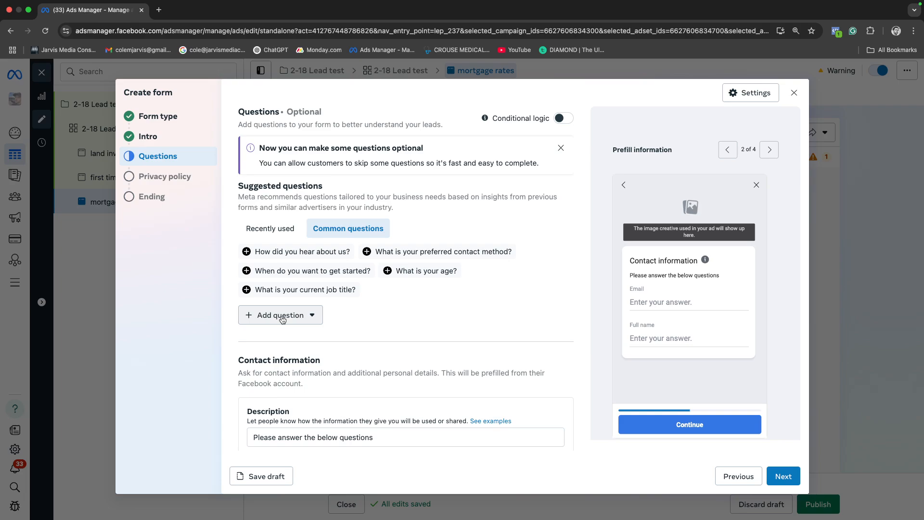
pyautogui.click(282, 319)
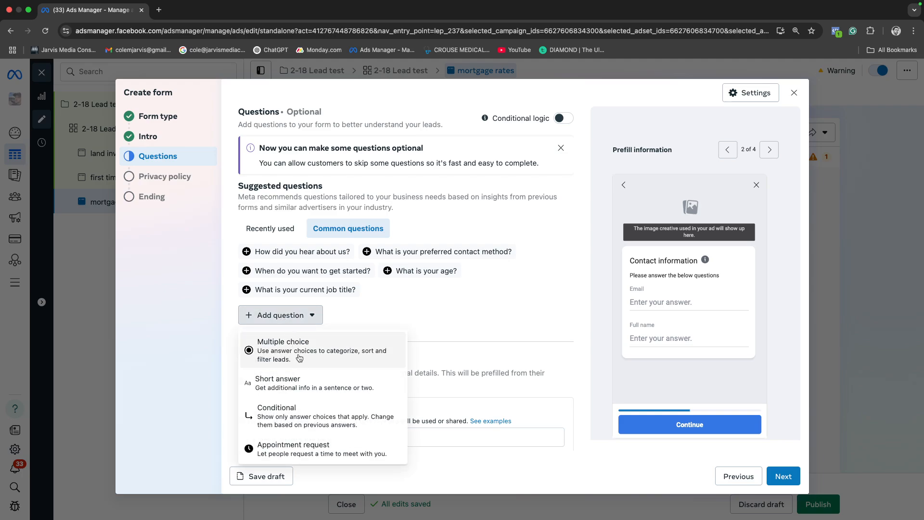
pyautogui.click(299, 358)
pyautogui.click(243, 316)
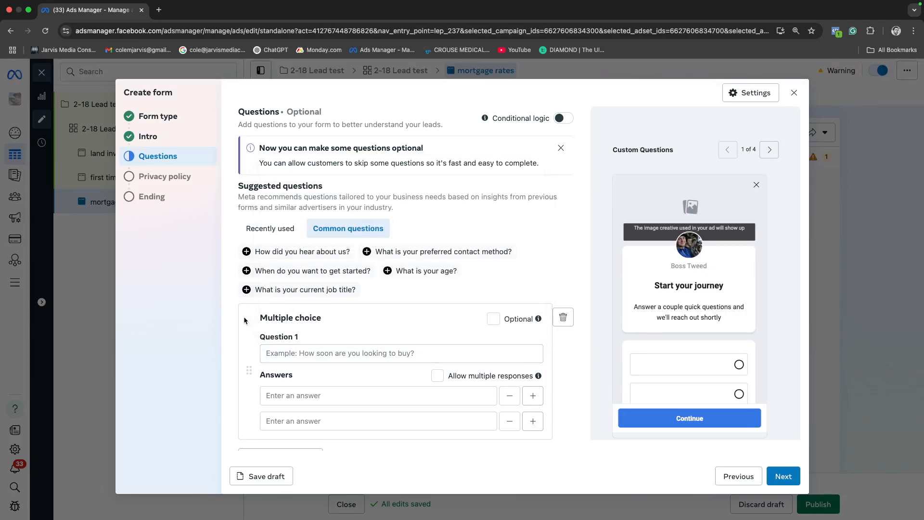
pyautogui.scroll(-2, 336, 298)
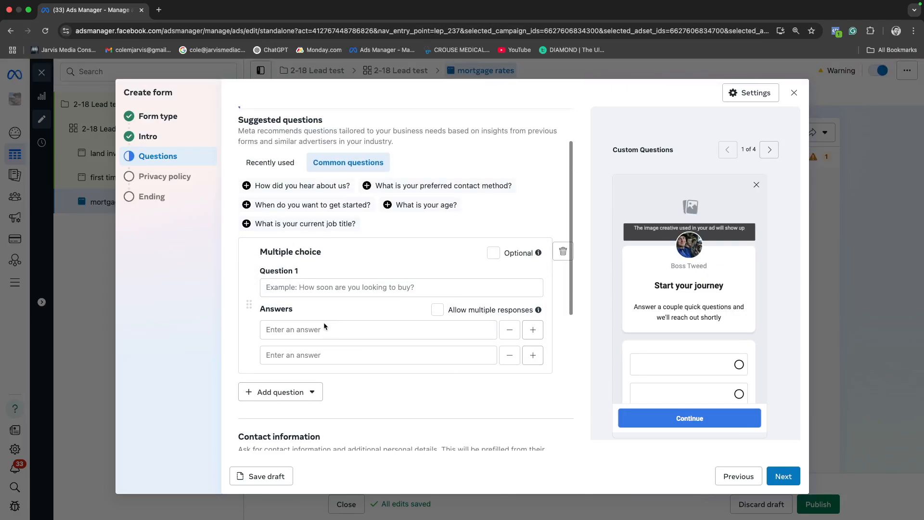
pyautogui.click(311, 292)
pyautogui.click(221, 284)
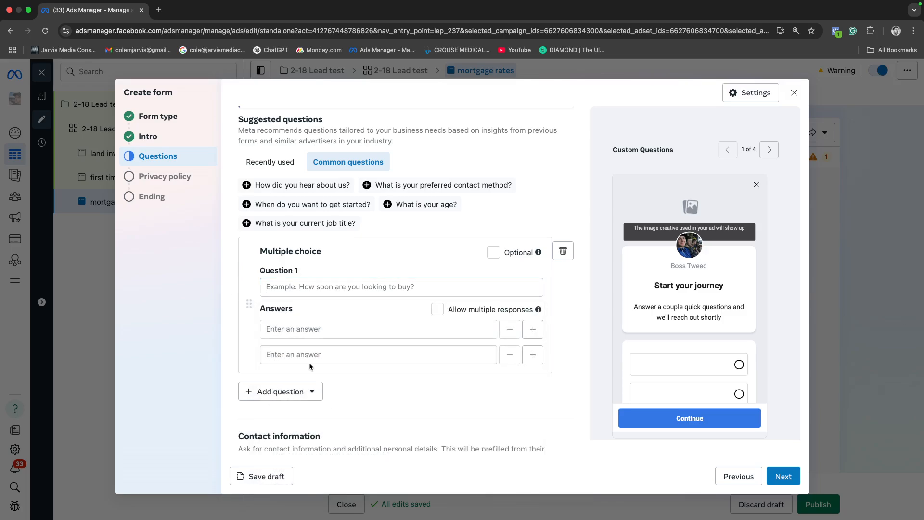
pyautogui.click(280, 391)
pyautogui.click(288, 258)
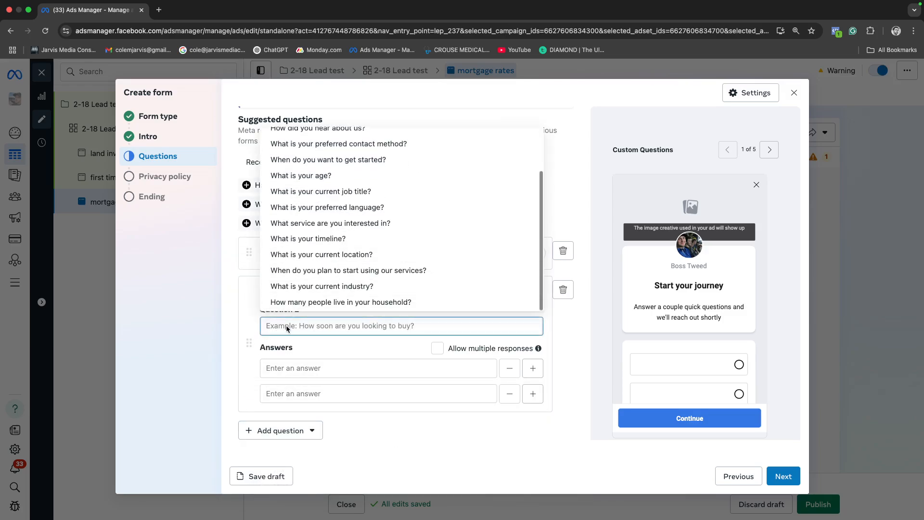
pyautogui.click(280, 430)
pyautogui.click(290, 296)
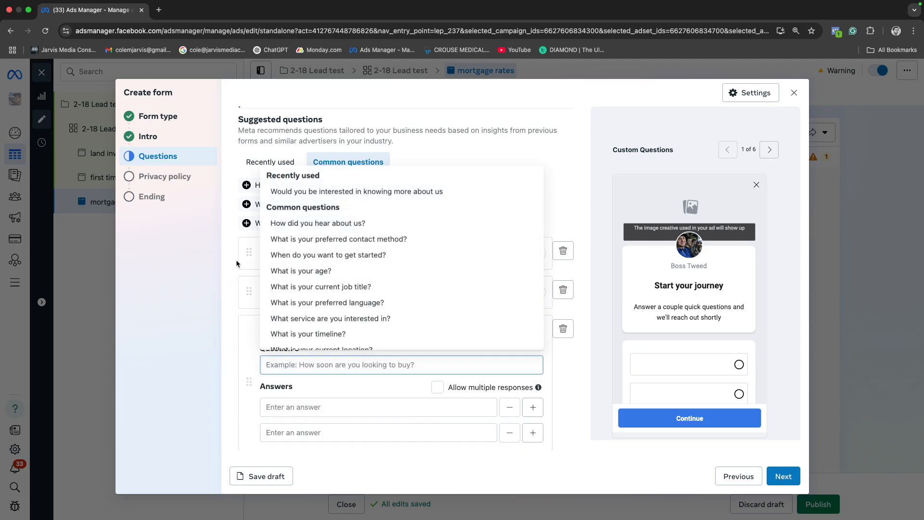
# Set the text of Question 1 to "are you to buy or sell your home?"
pyautogui.click(236, 261)
pyautogui.click(295, 255)
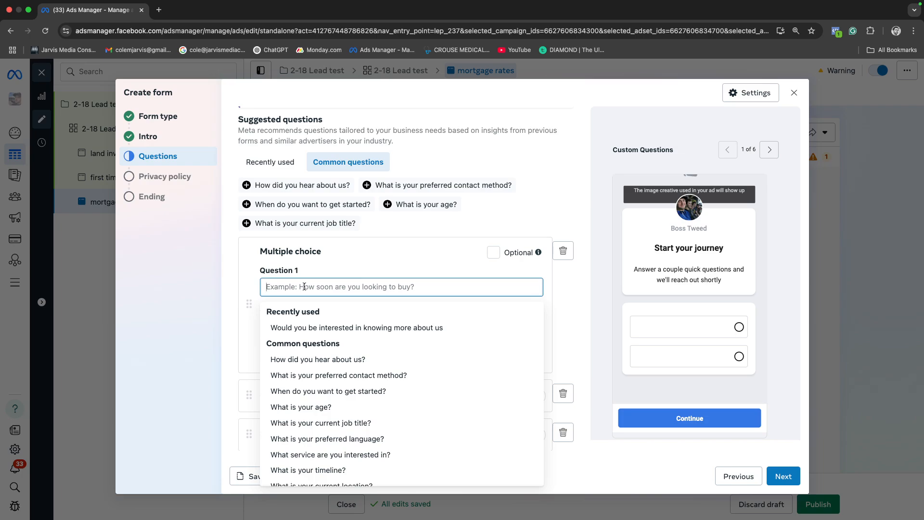
pyautogui.write('are yo')
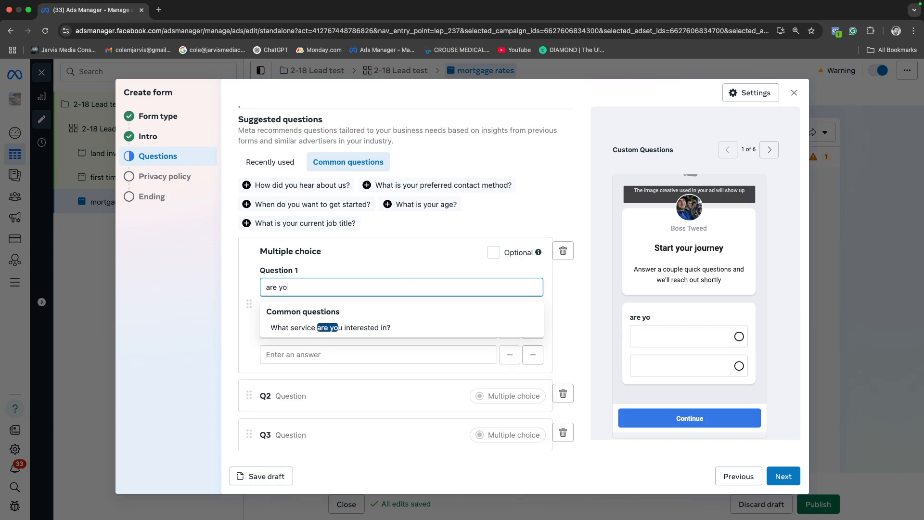
pyautogui.write('u to buy or sell?')
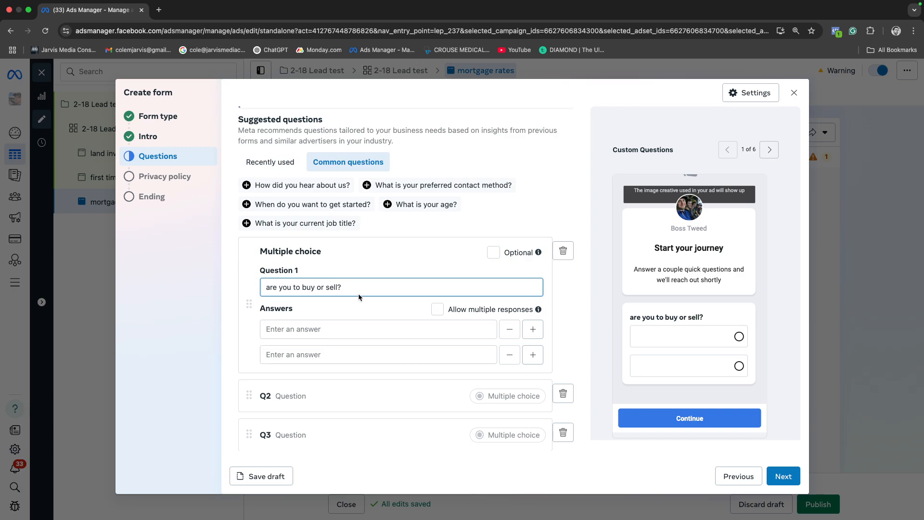
pyautogui.press('BackSpace')
pyautogui.write('a home?')
pyautogui.click(344, 289)
pyautogui.press('BackSpace')
pyautogui.write('your')
# Give Question 1 the three answer choices "buy", "sell" and "both!"
pyautogui.click(308, 331)
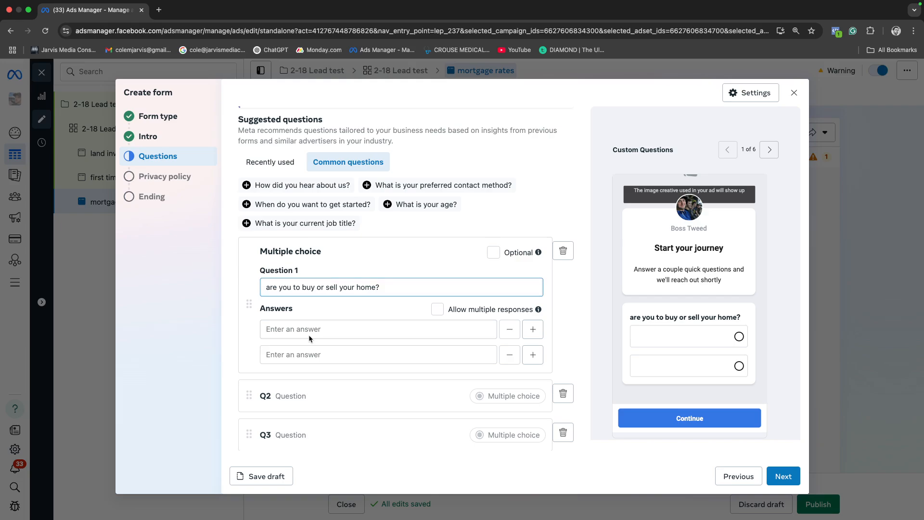
pyautogui.write('buy')
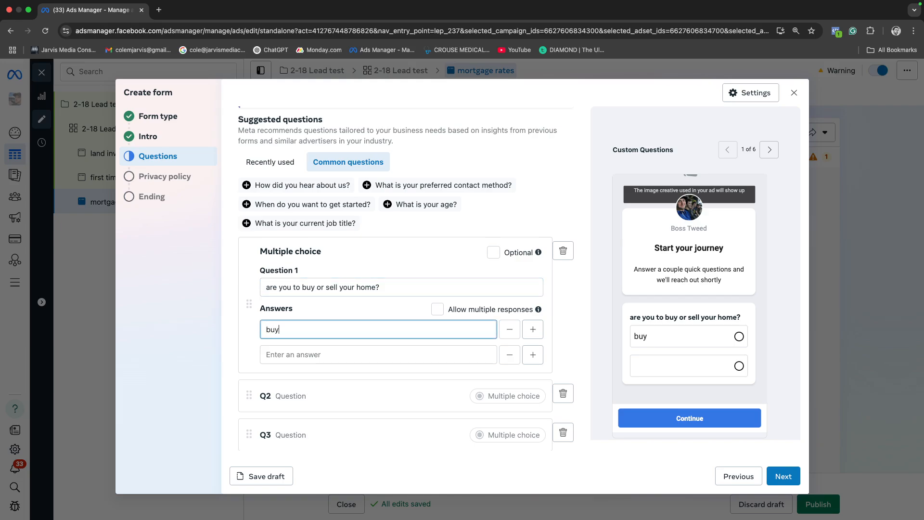
pyautogui.click(334, 355)
pyautogui.write('sell')
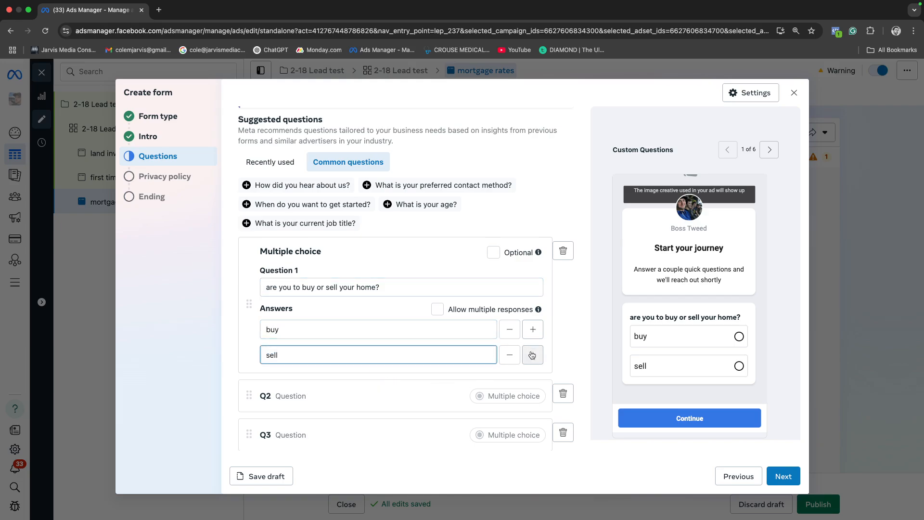
pyautogui.click(532, 355)
pyautogui.click(325, 379)
pyautogui.write('both!')
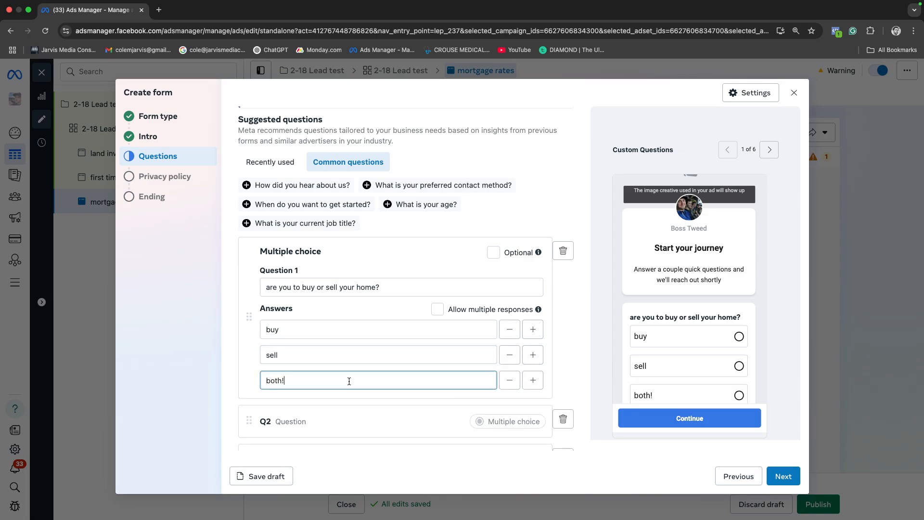
pyautogui.scroll(-2, 365, 371)
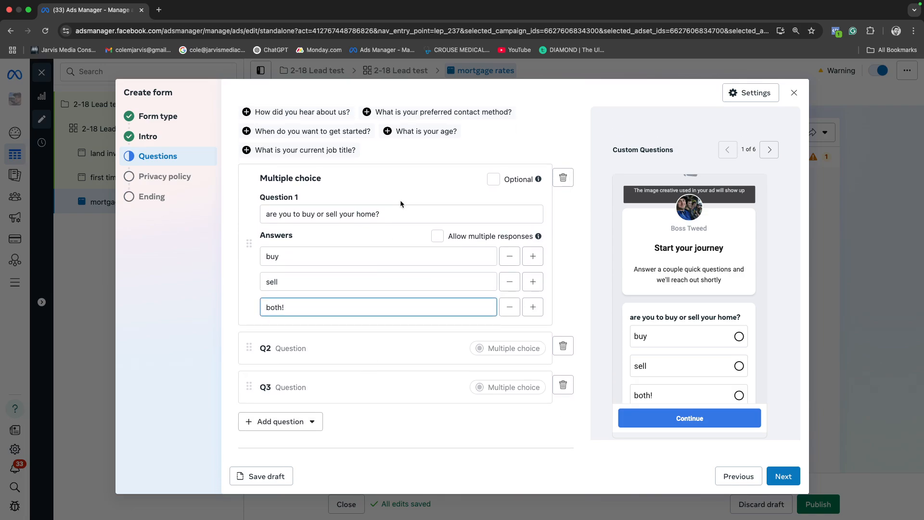
pyautogui.scroll(-2, 368, 308)
pyautogui.scroll(3, 365, 262)
pyautogui.moveTo(538, 205)
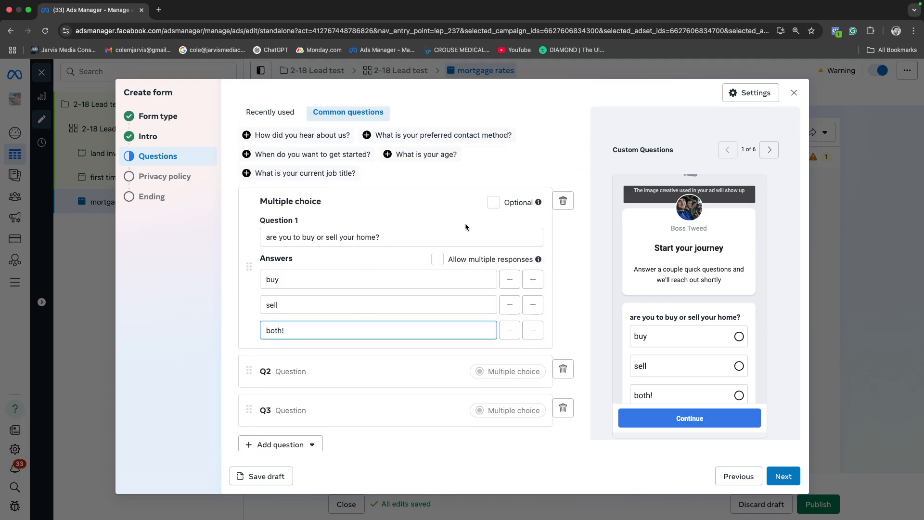
# Set the text of Question 2 to "Whats your timeline"
pyautogui.scroll(-2, 364, 275)
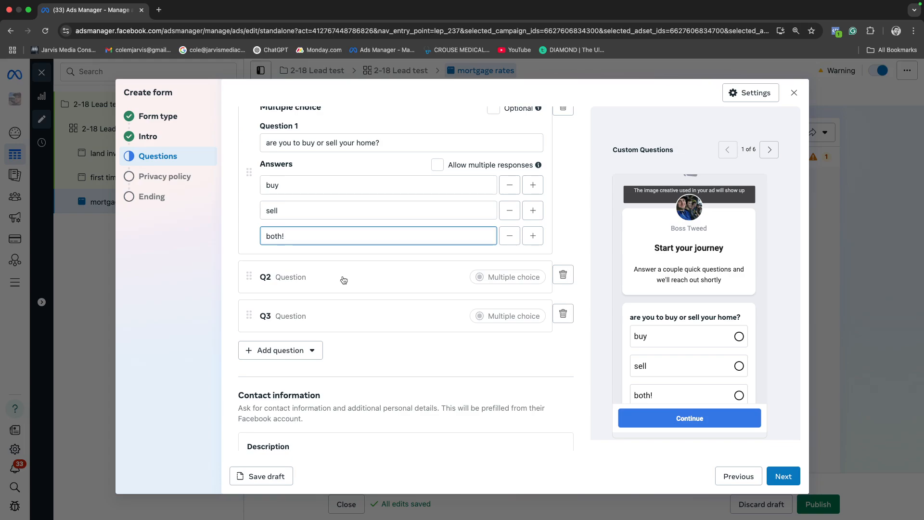
pyautogui.click(343, 280)
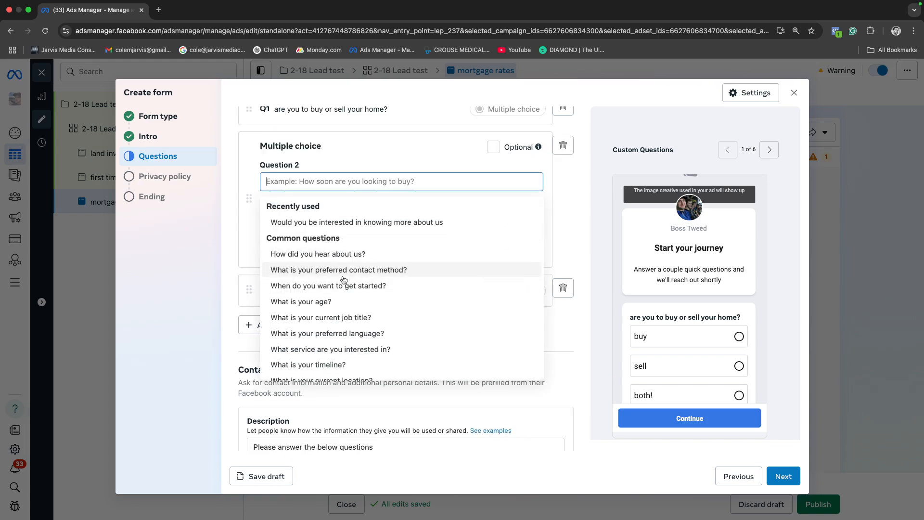
pyautogui.scroll(2, 313, 190)
pyautogui.click(288, 246)
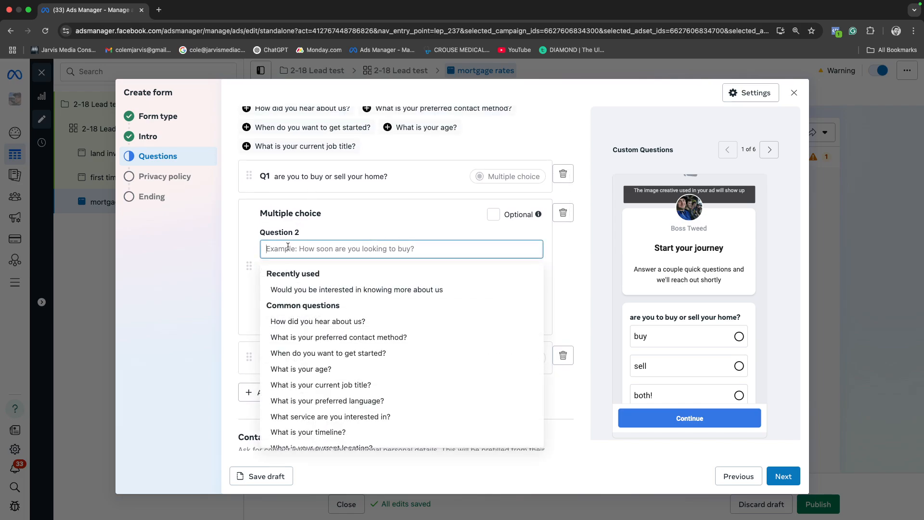
pyautogui.write('Whats ')
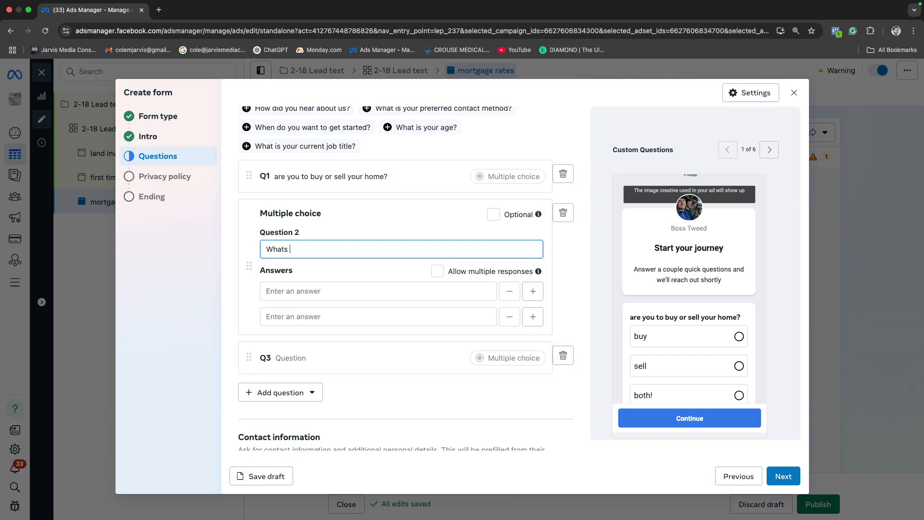
pyautogui.write('your timeline')
# Give Question 2 the three answer choices "immeidtaely", "in the next couple of months" and "6+ months from now"
pyautogui.click(324, 295)
pyautogui.write('i')
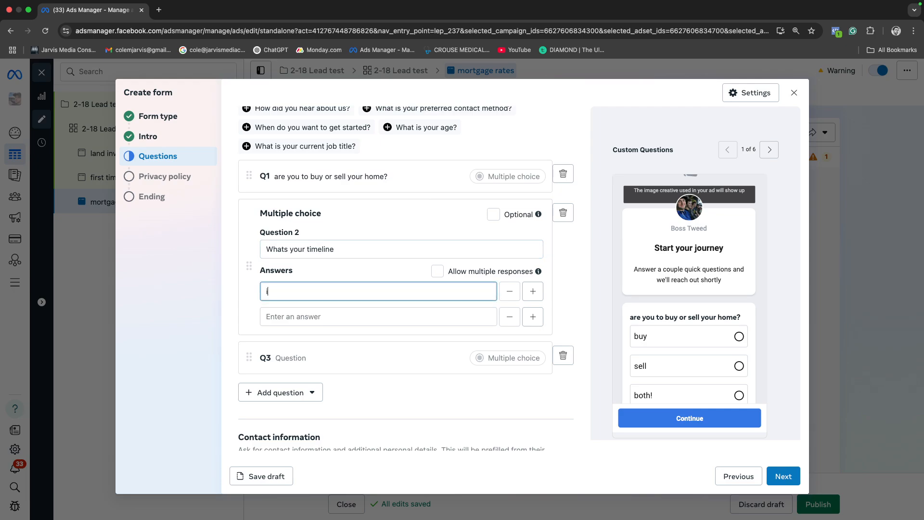
pyautogui.write('mmeidtaely')
pyautogui.press('Tab')
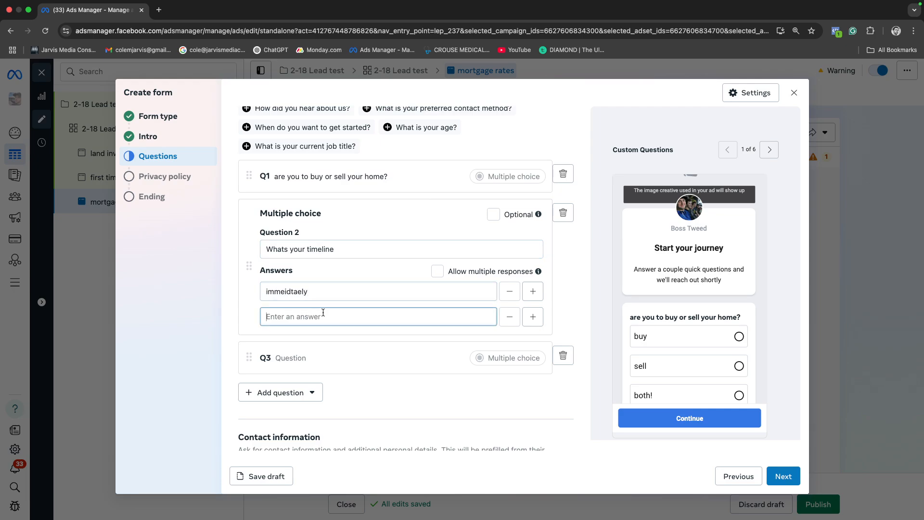
pyautogui.press('Escape')
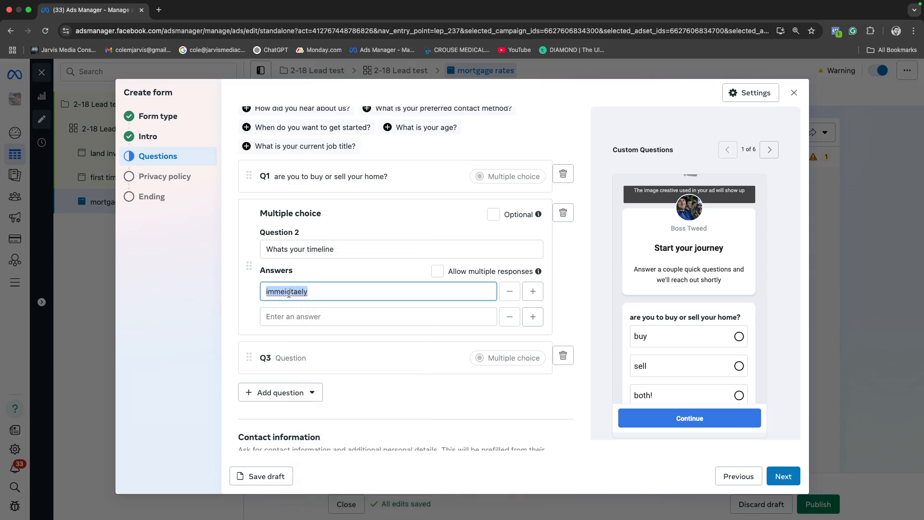
pyautogui.click(287, 317)
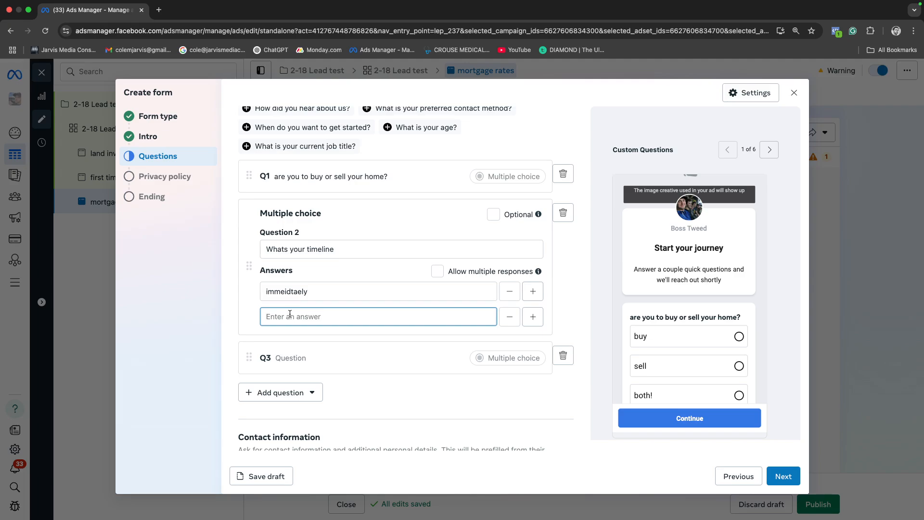
pyautogui.write('in the next couple of months')
pyautogui.click(532, 317)
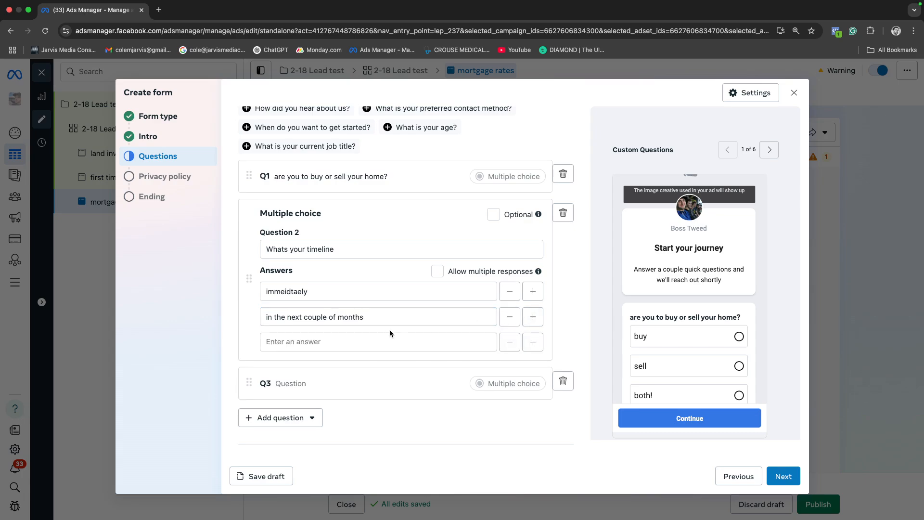
pyautogui.click(366, 342)
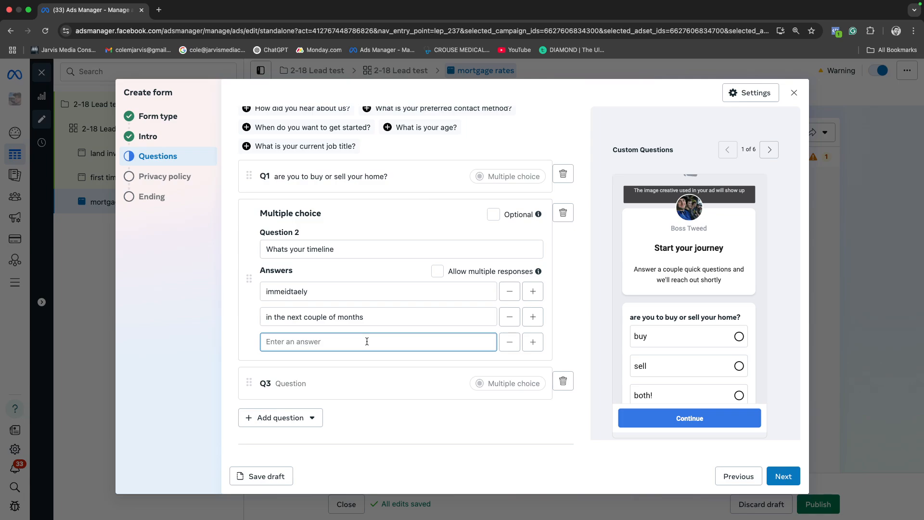
pyautogui.write('^+ months from now')
pyautogui.press('BackSpace')
pyautogui.write('6')
# Turn on conditional logic for the form's questions
pyautogui.scroll(3, 503, 203)
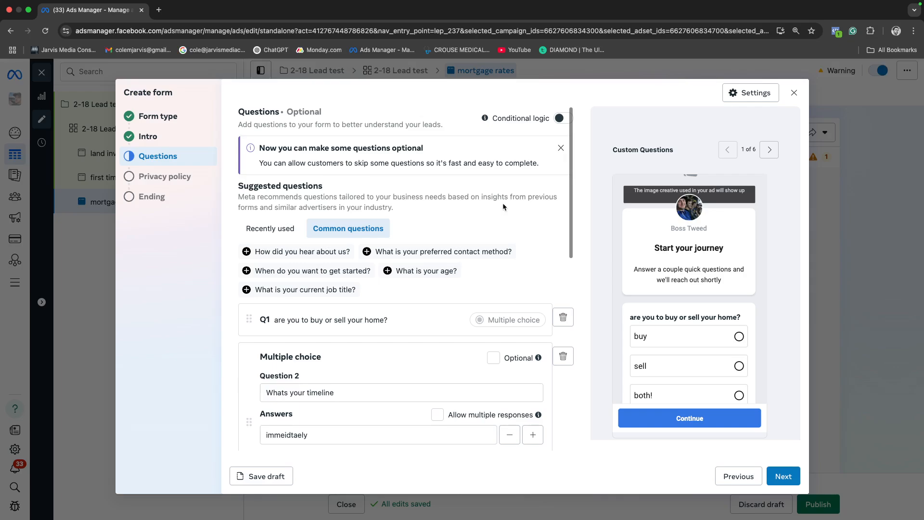
pyautogui.click(562, 119)
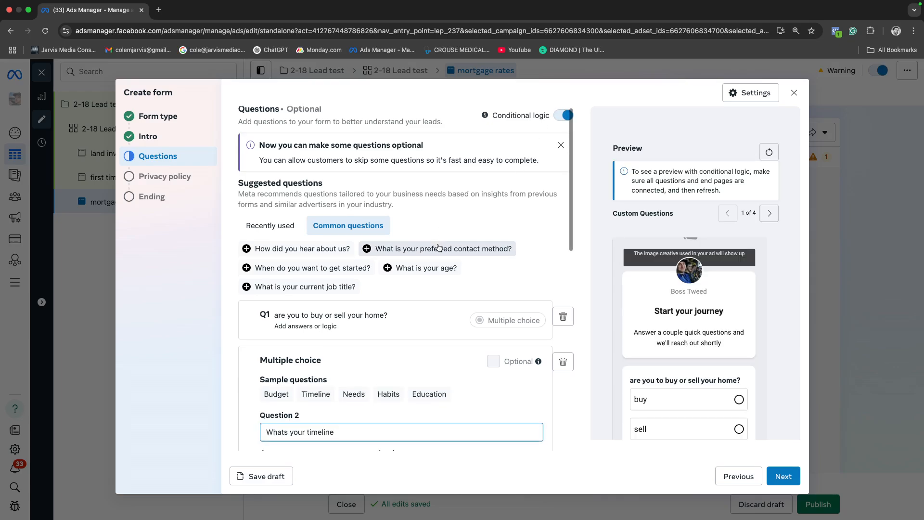
pyautogui.scroll(-3, 412, 255)
pyautogui.scroll(-2, 387, 275)
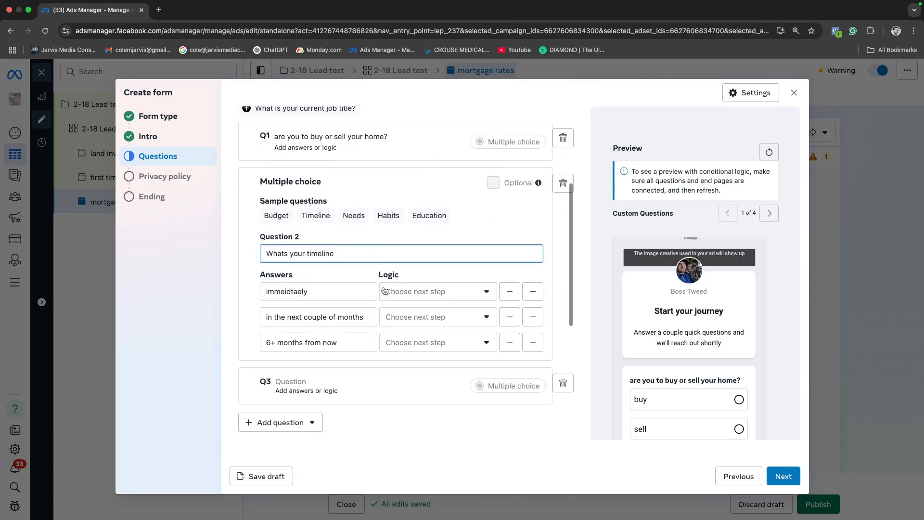
# Correct the spelling of Question 2's first answer to "immediately"
pyautogui.click(415, 293)
pyautogui.click(298, 293)
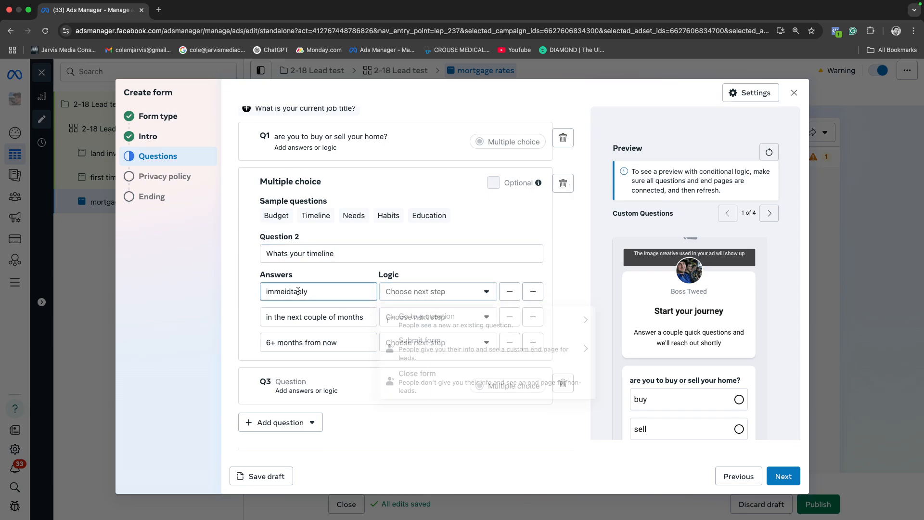
pyautogui.rightClick(299, 293)
pyautogui.click(322, 281)
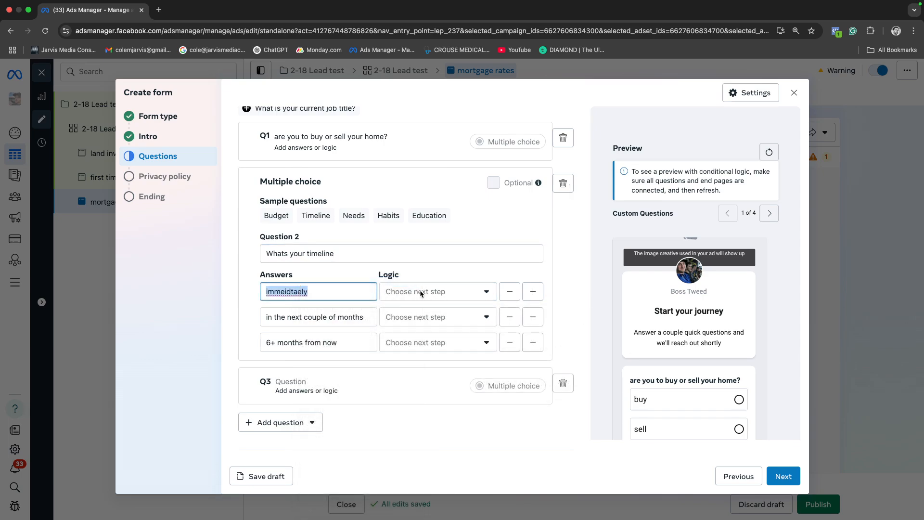
# Set the logic of Question 2's answers "immediately" and "in the next couple of months" to go to Question 3
pyautogui.click(424, 292)
pyautogui.click(420, 326)
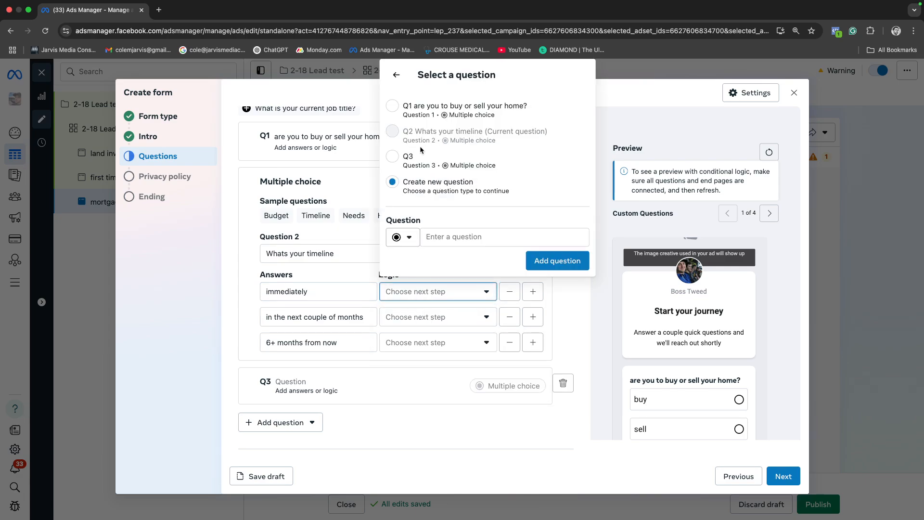
pyautogui.click(420, 151)
pyautogui.click(407, 334)
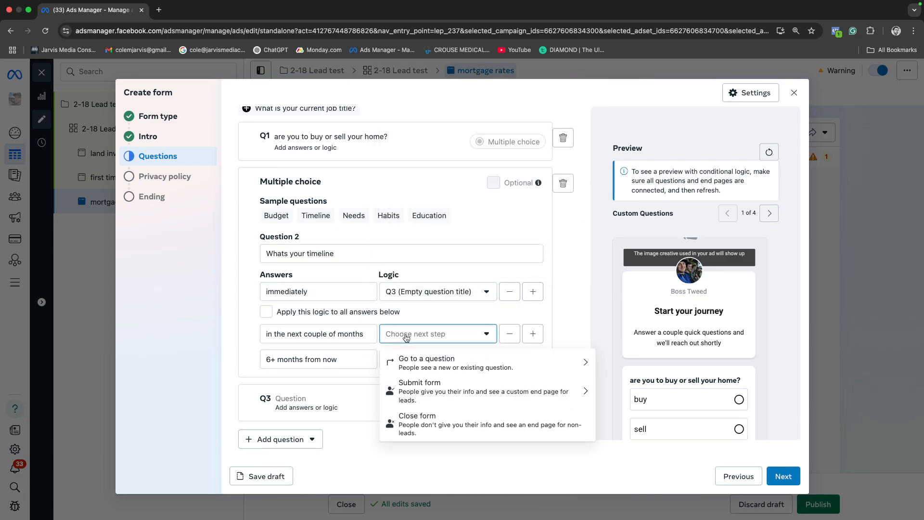
pyautogui.click(407, 359)
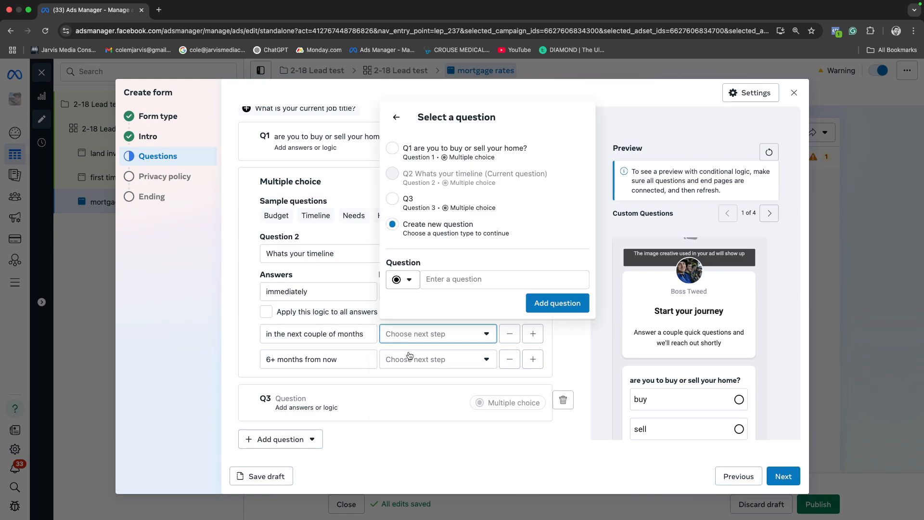
pyautogui.click(407, 199)
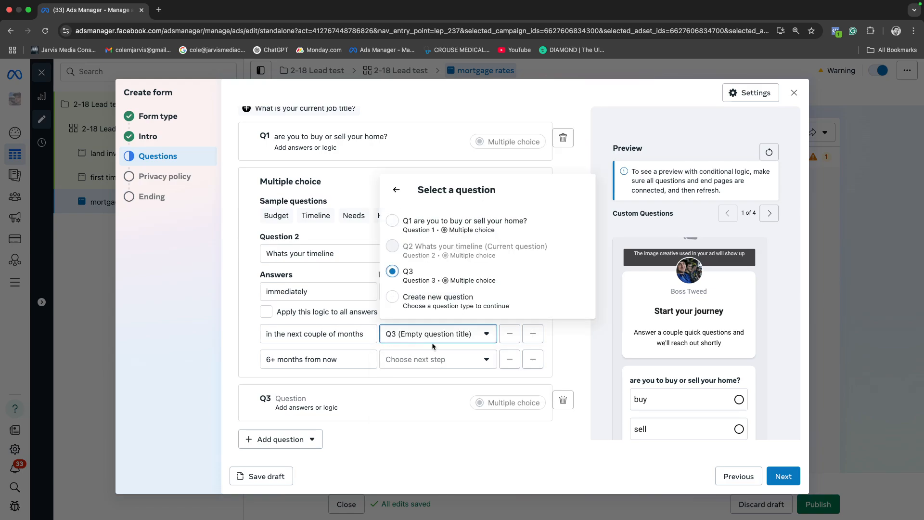
# Set the logic of Question 2's answer "6+ months from now" to close the form with the end page for non-leads
pyautogui.click(420, 360)
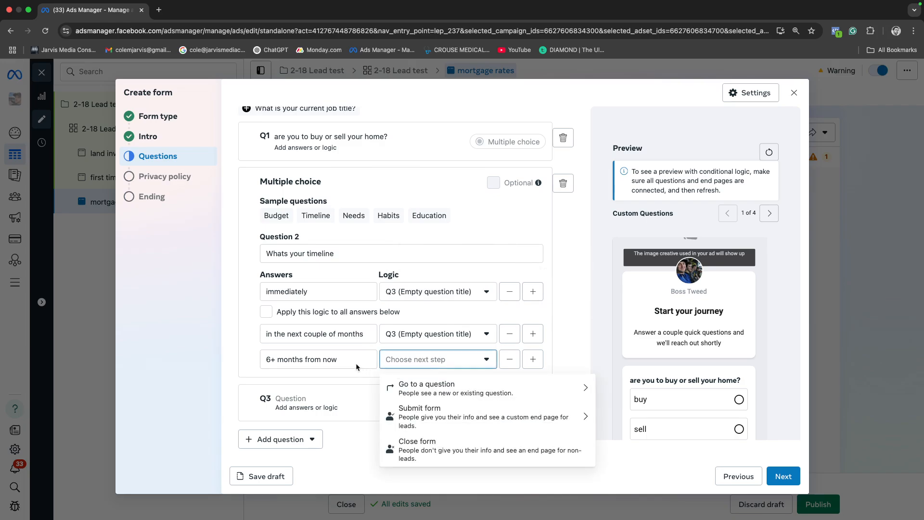
pyautogui.click(428, 389)
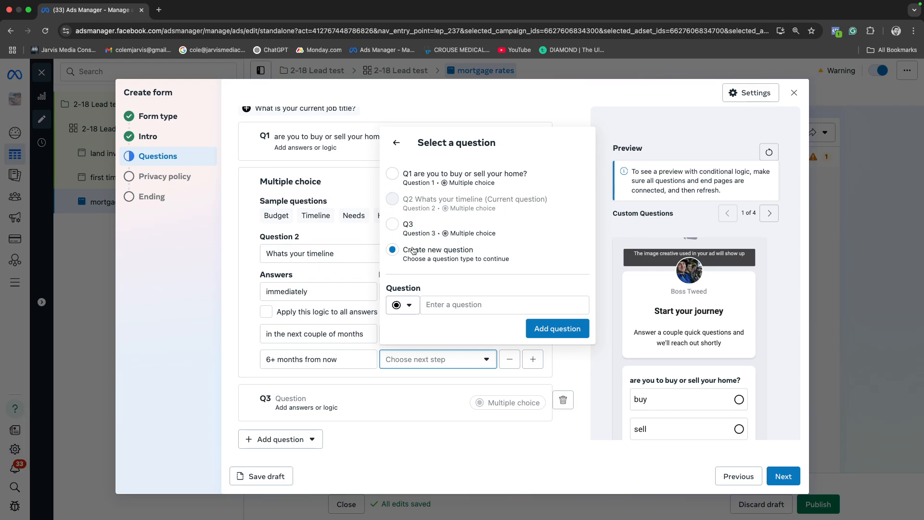
pyautogui.click(397, 143)
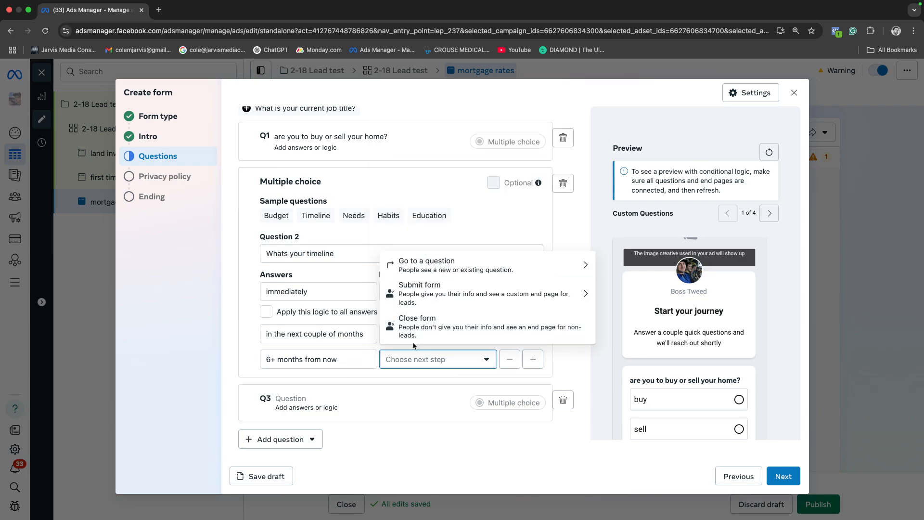
pyautogui.click(437, 332)
pyautogui.click(420, 379)
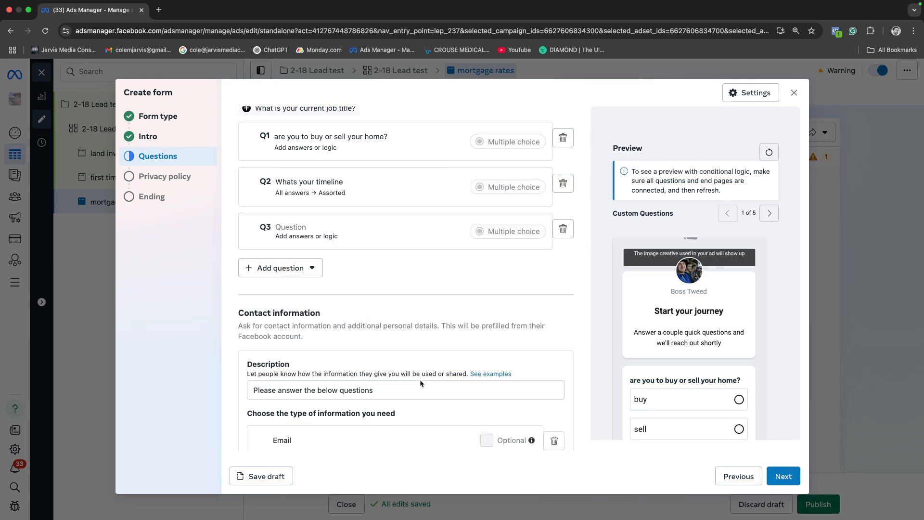
# Set the text of Question 3 to "budget"
pyautogui.scroll(3, 397, 354)
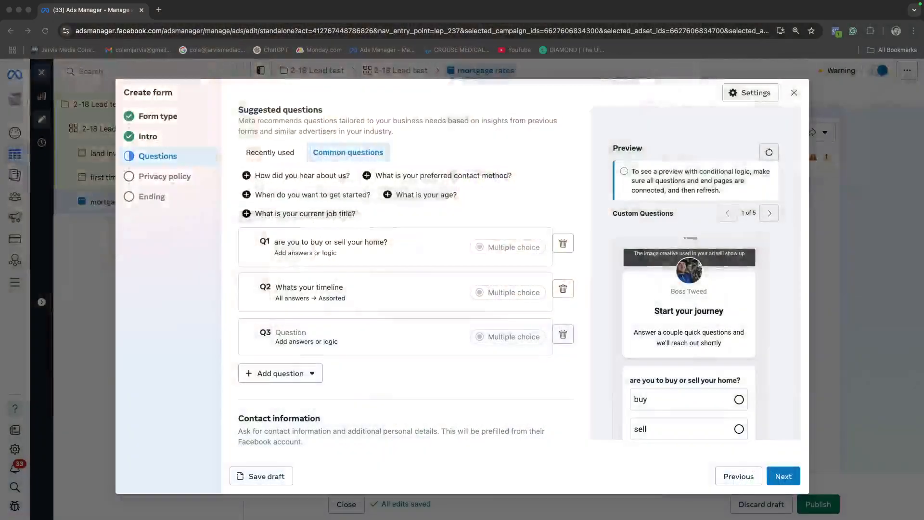
pyautogui.scroll(-5, 301, 255)
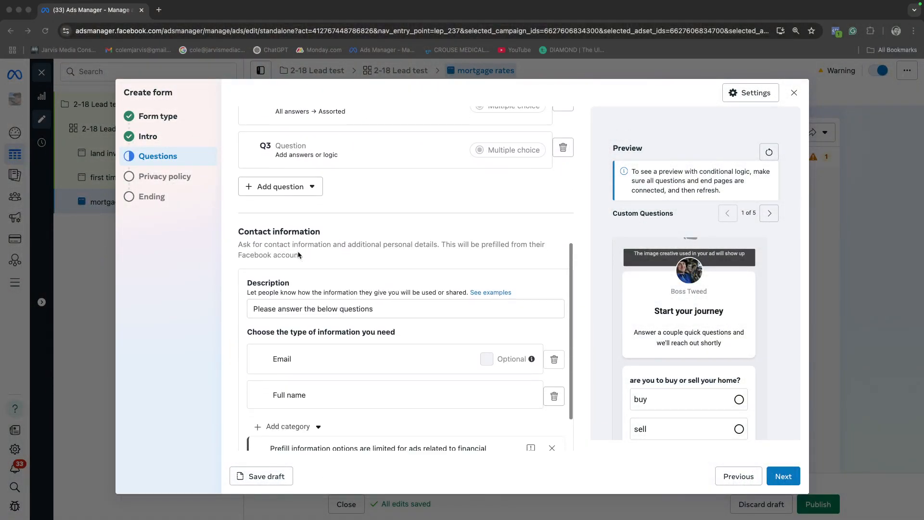
pyautogui.scroll(5, 299, 238)
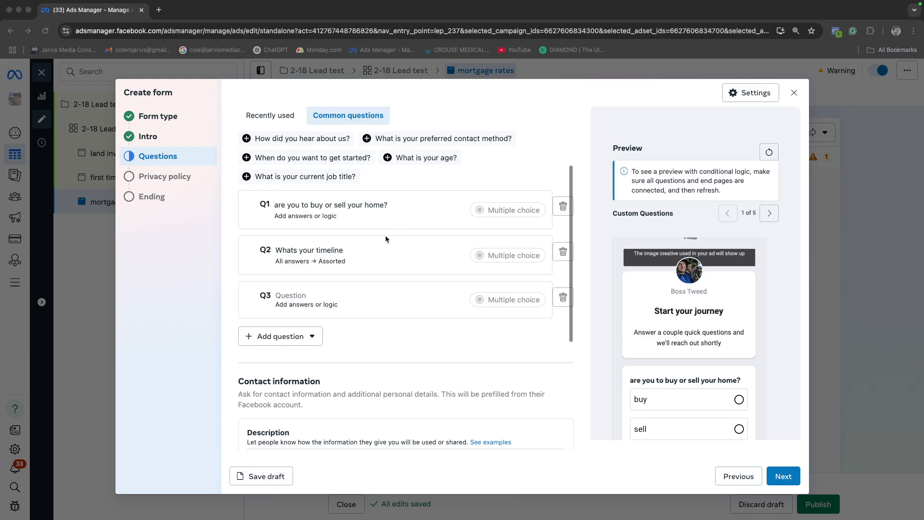
pyautogui.click(299, 299)
pyautogui.click(292, 366)
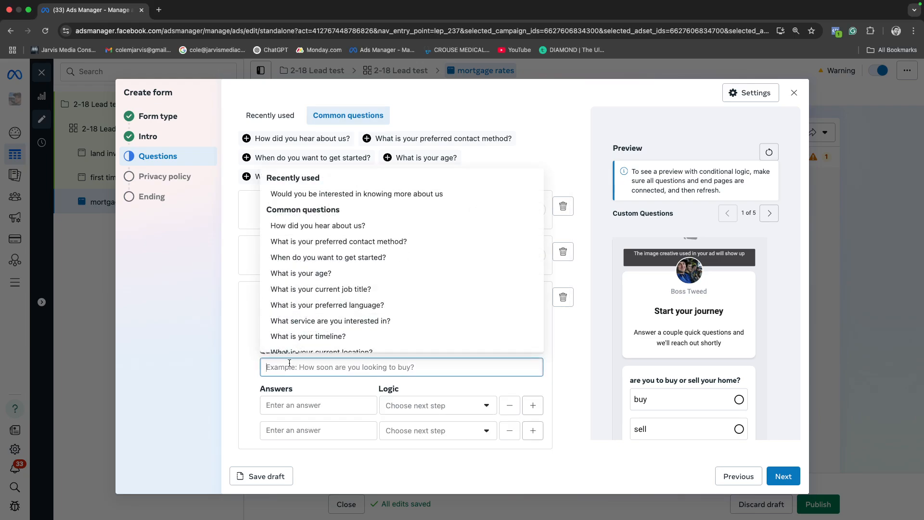
pyautogui.write('budget')
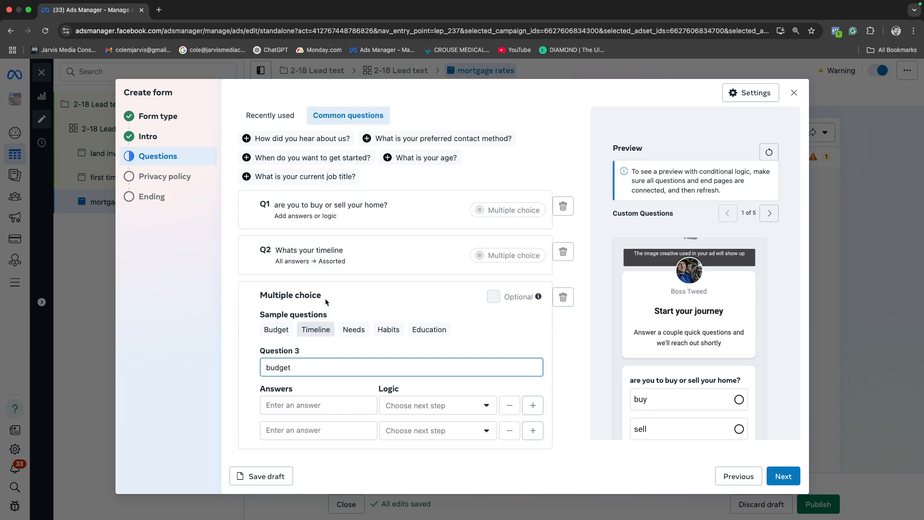
# Review the answer logic of Question 2, the contact information section and the answer fields of Question 3
pyautogui.click(332, 253)
pyautogui.scroll(-2, 318, 349)
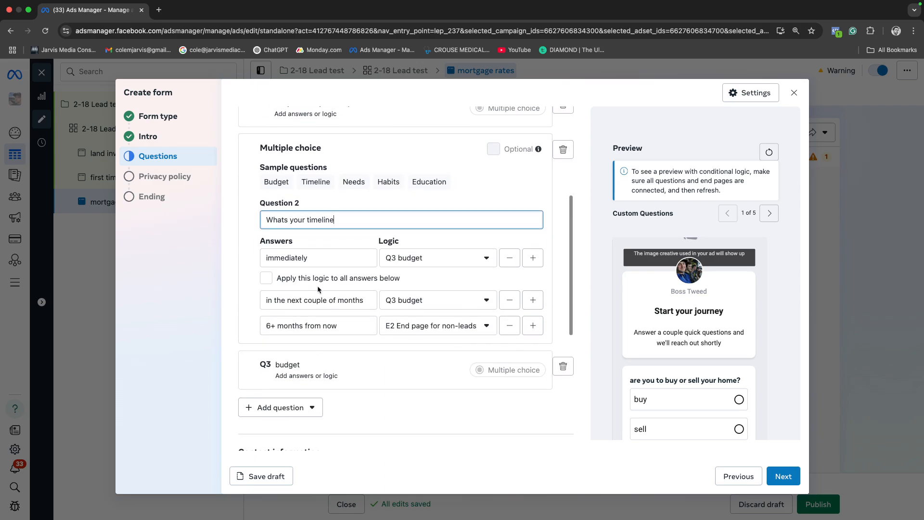
pyautogui.scroll(-1, 348, 257)
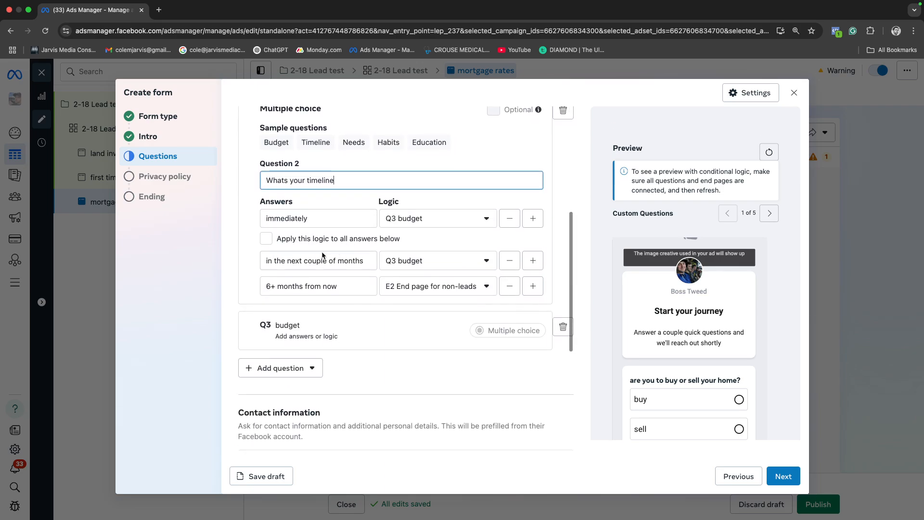
pyautogui.scroll(-4, 345, 291)
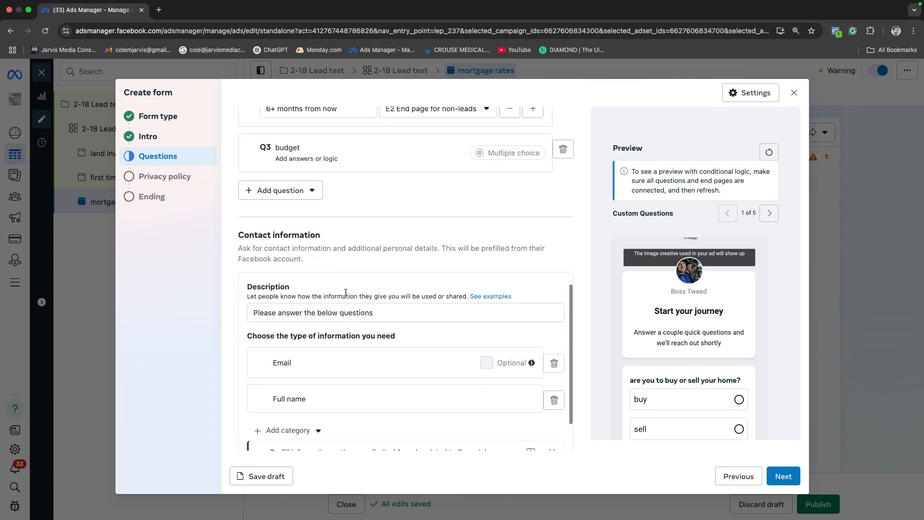
pyautogui.click(299, 161)
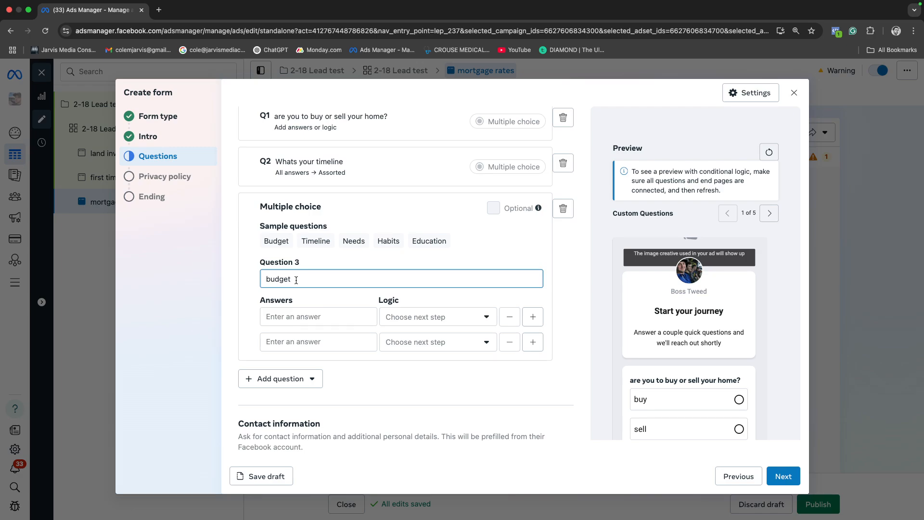
pyautogui.scroll(-3, 444, 344)
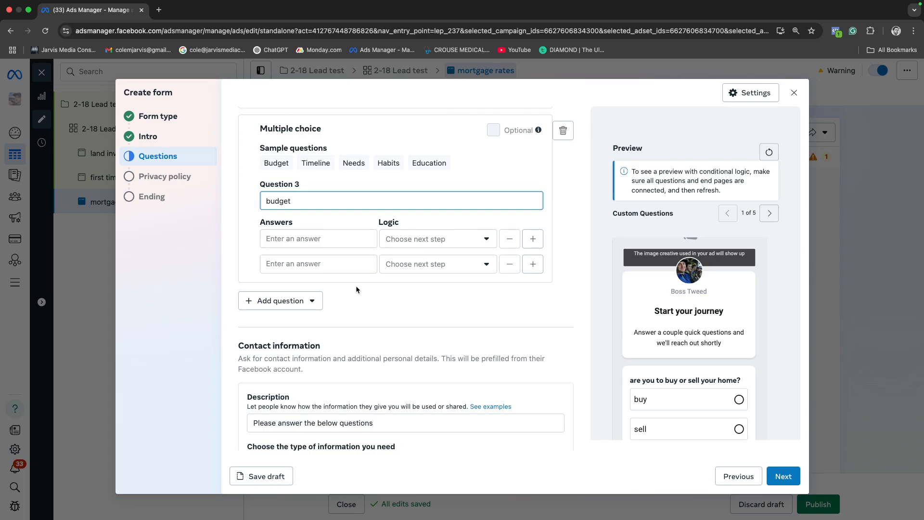
pyautogui.scroll(1, 298, 294)
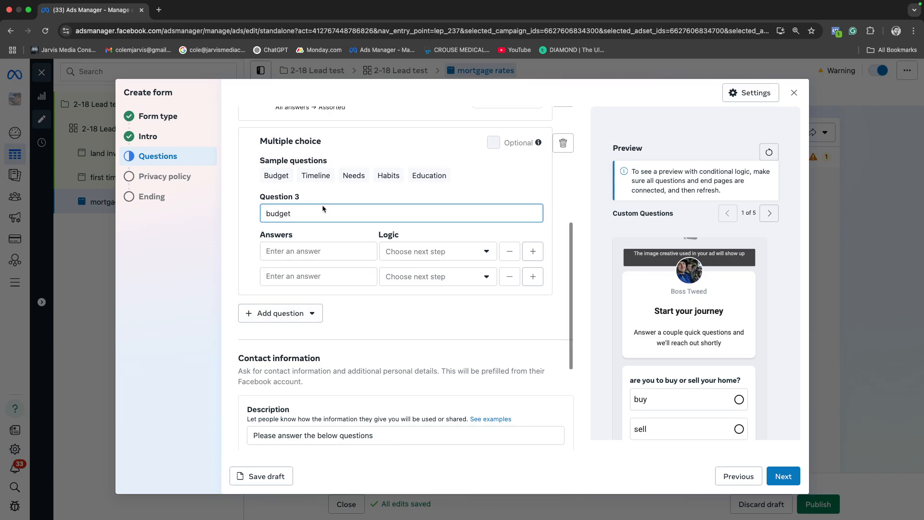
pyautogui.scroll(10, 392, 302)
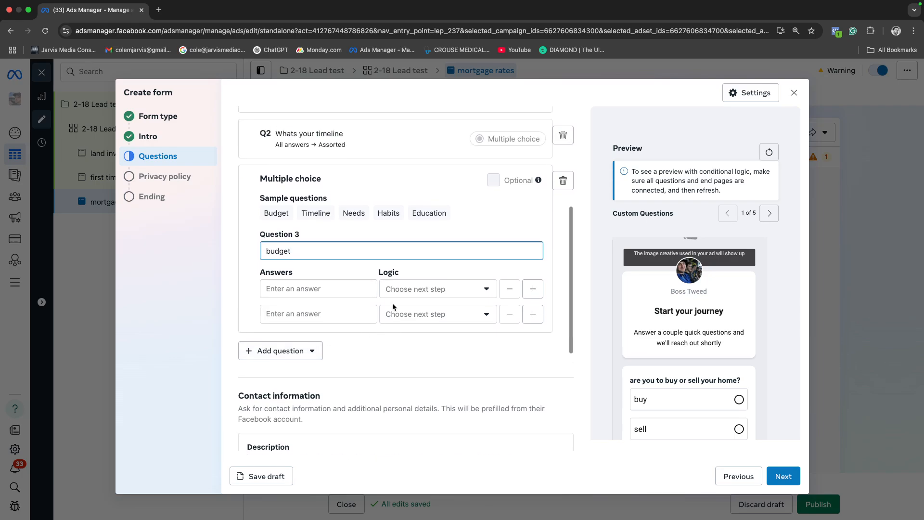
# Set the logic of Question 2's answer "immediately" to submit the form with the end page for leads
pyautogui.scroll(-3, 433, 390)
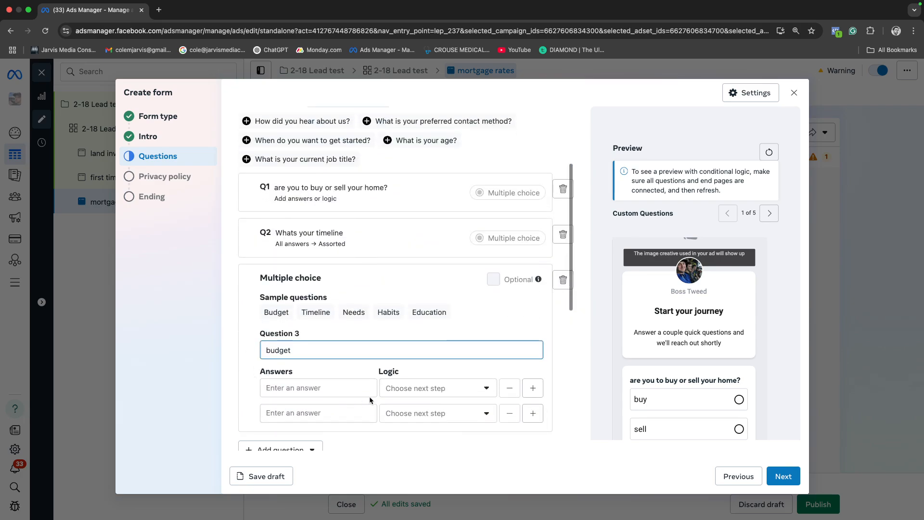
pyautogui.scroll(1, 408, 386)
pyautogui.click(406, 302)
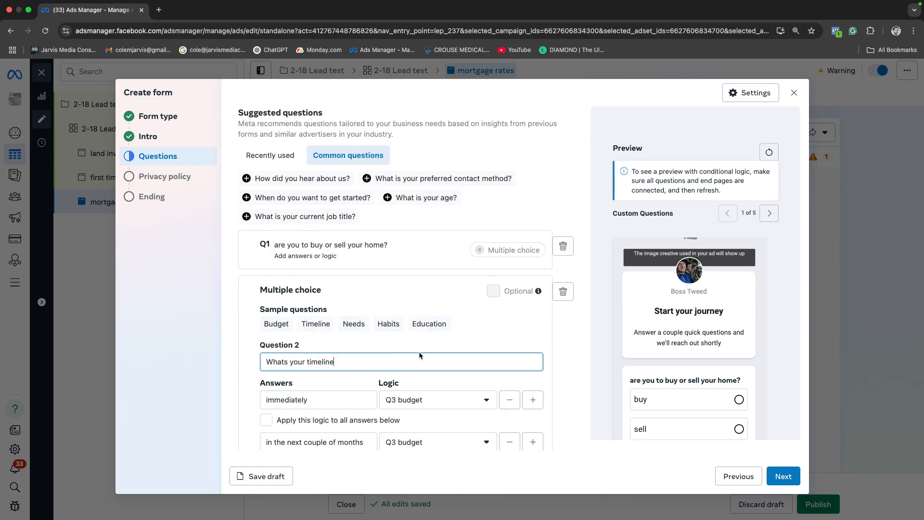
pyautogui.scroll(-4, 476, 312)
pyautogui.click(428, 293)
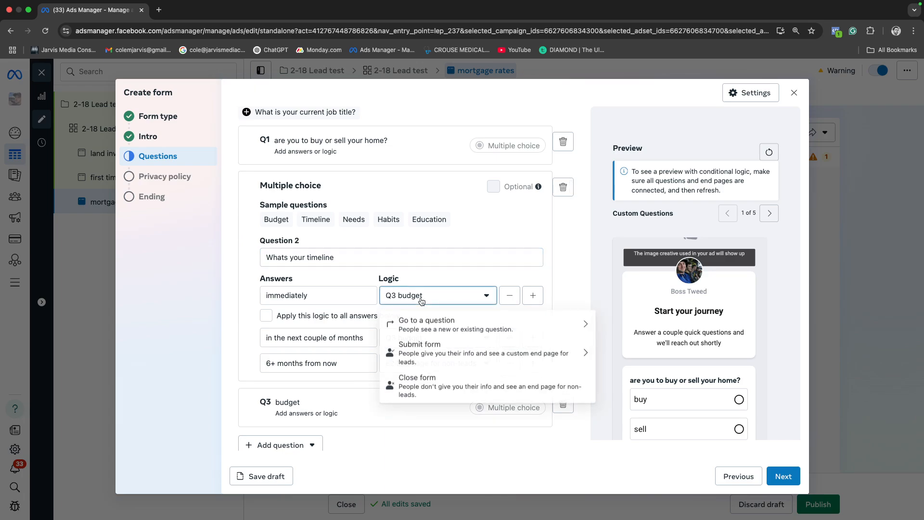
pyautogui.click(432, 353)
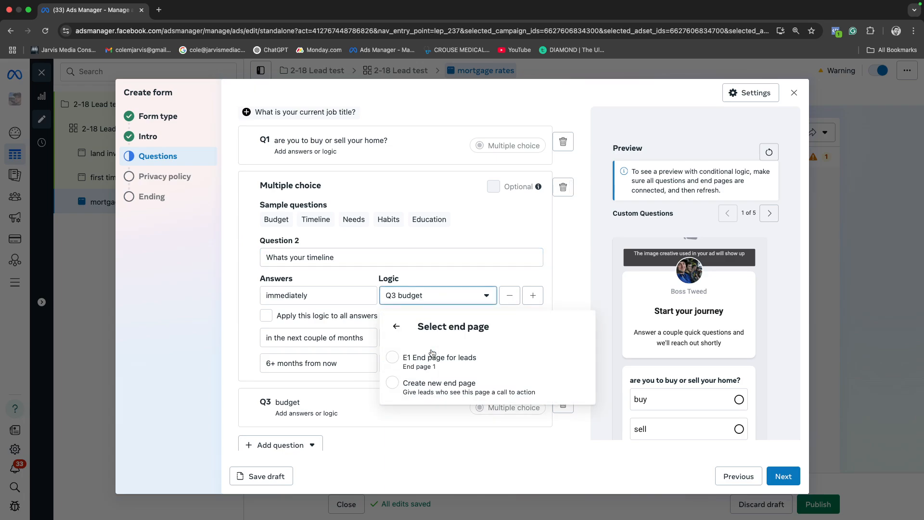
pyautogui.click(394, 357)
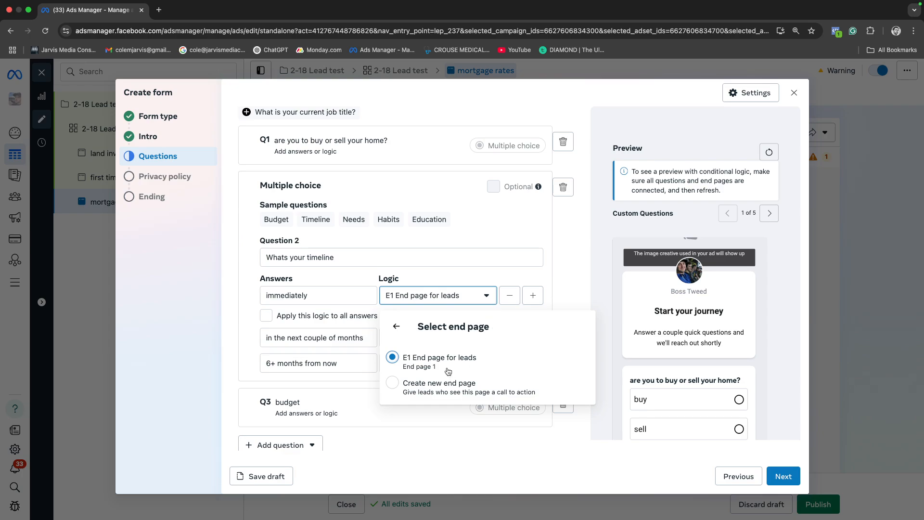
# Set the logic of Question 2's answer "in the next couple of months" to submit the form with the end page for leads
pyautogui.click(406, 340)
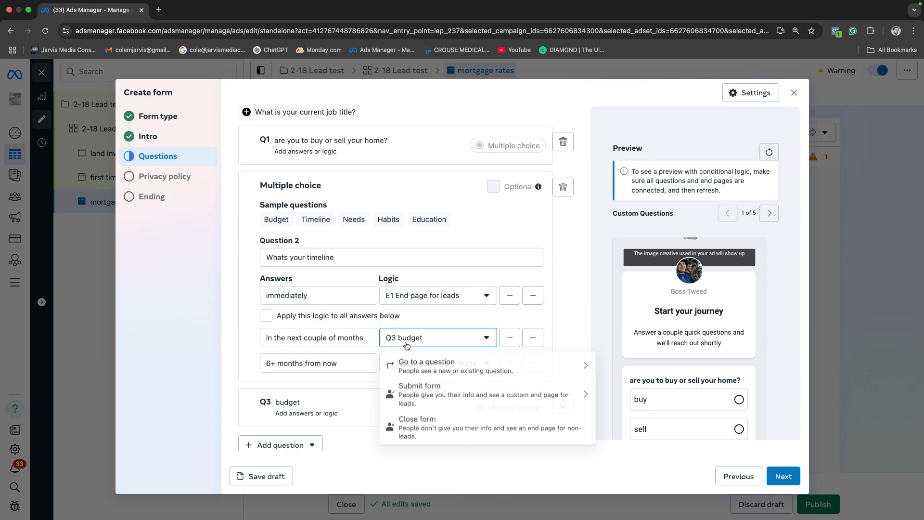
pyautogui.click(421, 391)
pyautogui.click(424, 397)
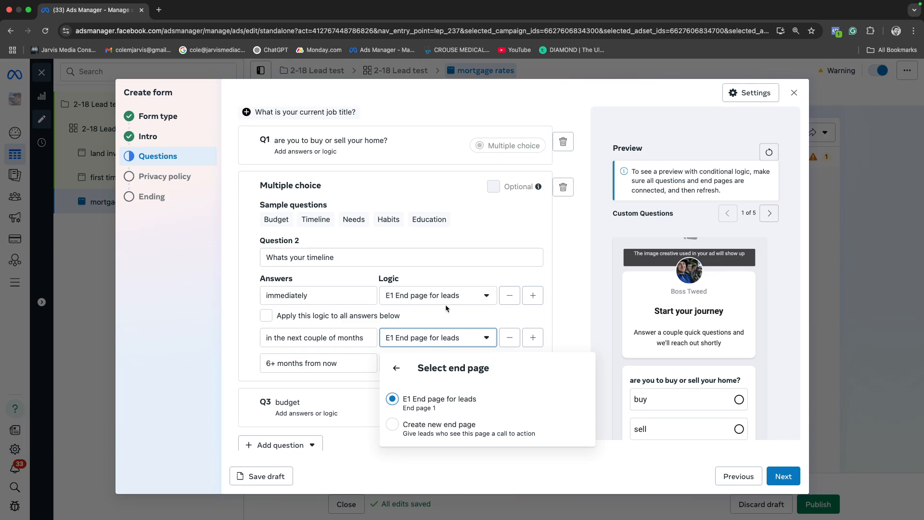
pyautogui.click(383, 364)
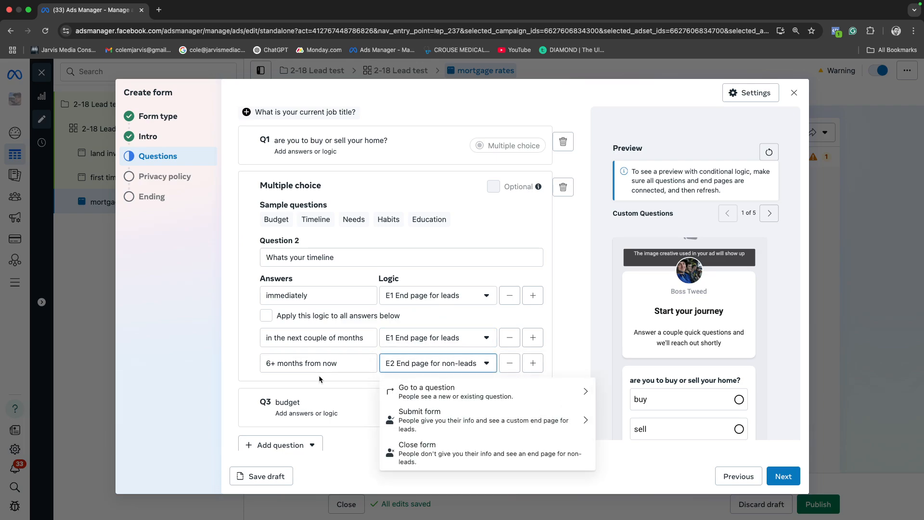
pyautogui.click(350, 382)
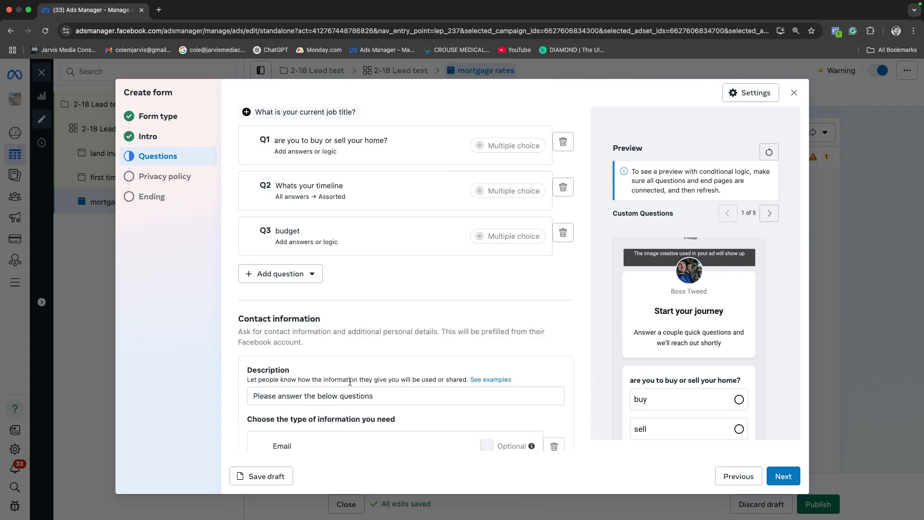
# Review the answers and logic of Question 2, its next-step options and the answer fields of Question 3
pyautogui.scroll(2, 399, 313)
pyautogui.click(413, 265)
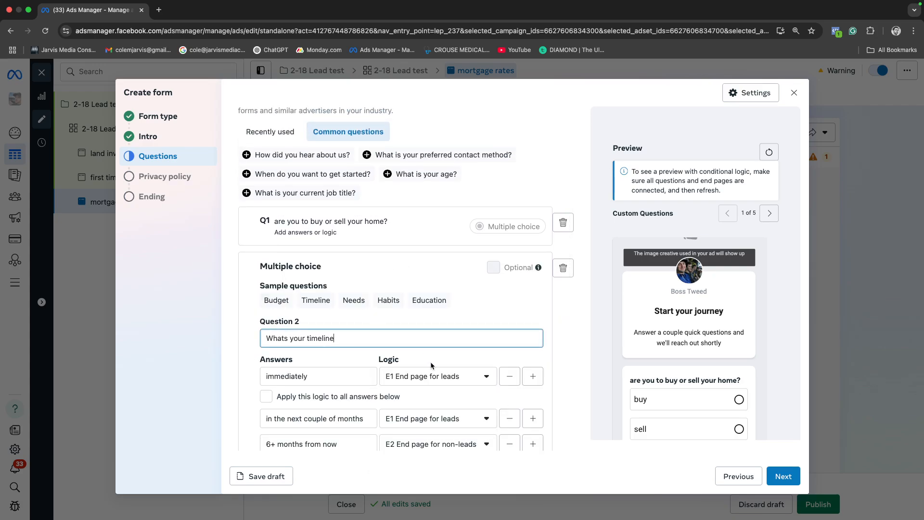
pyautogui.scroll(-1, 409, 418)
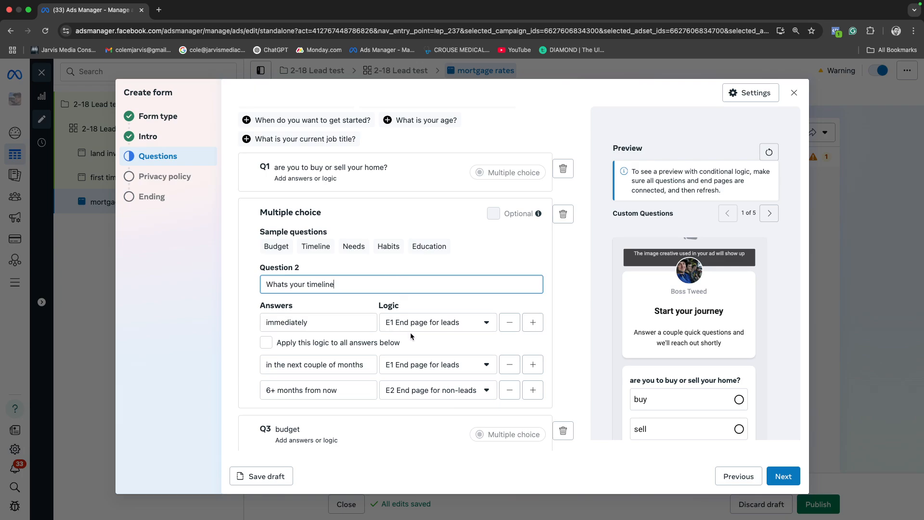
pyautogui.scroll(-1, 410, 332)
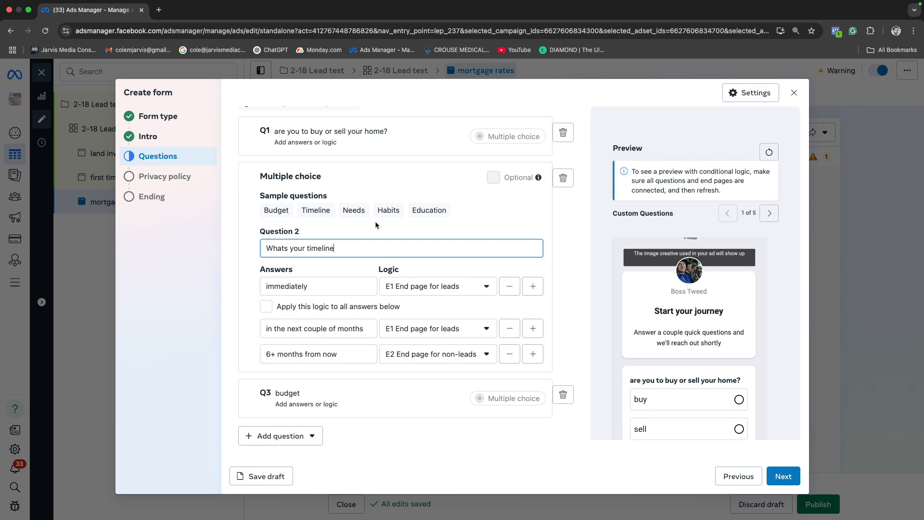
pyautogui.moveTo(298, 405); pyautogui.dragTo(257, 381)
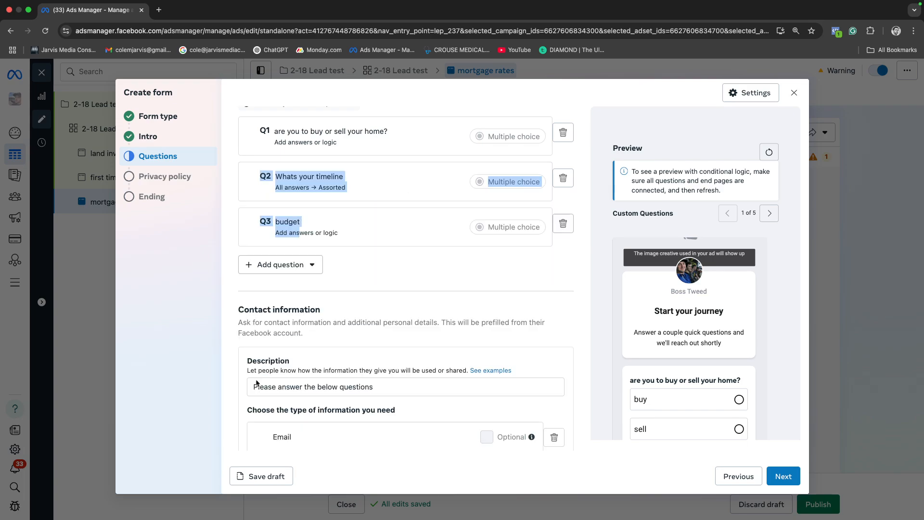
pyautogui.click(353, 254)
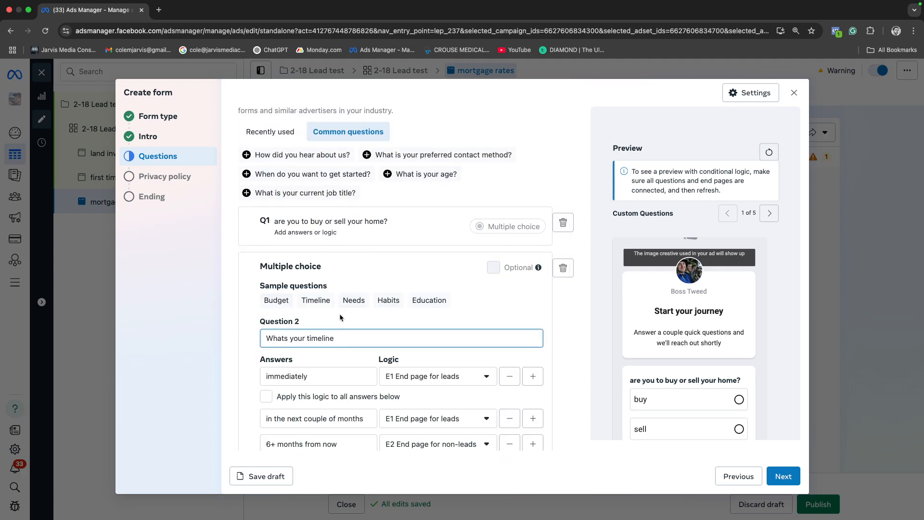
pyautogui.scroll(-2, 341, 328)
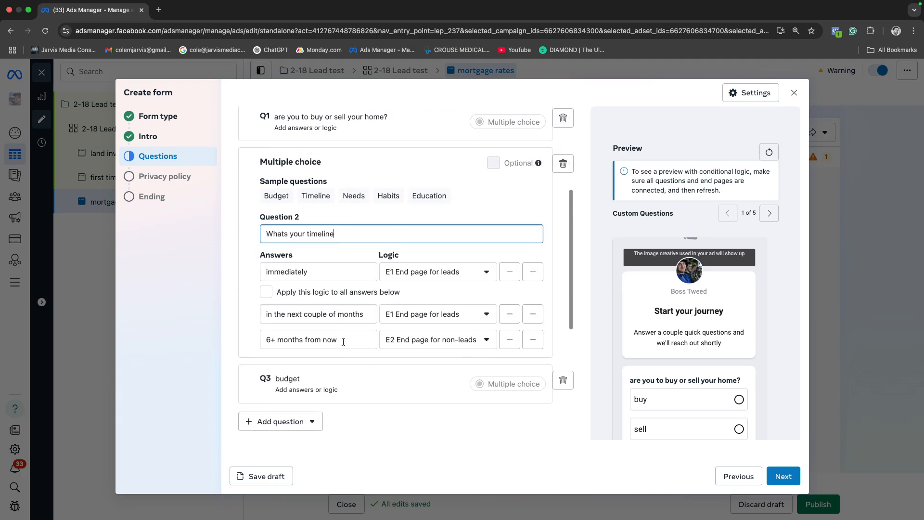
pyautogui.click(434, 277)
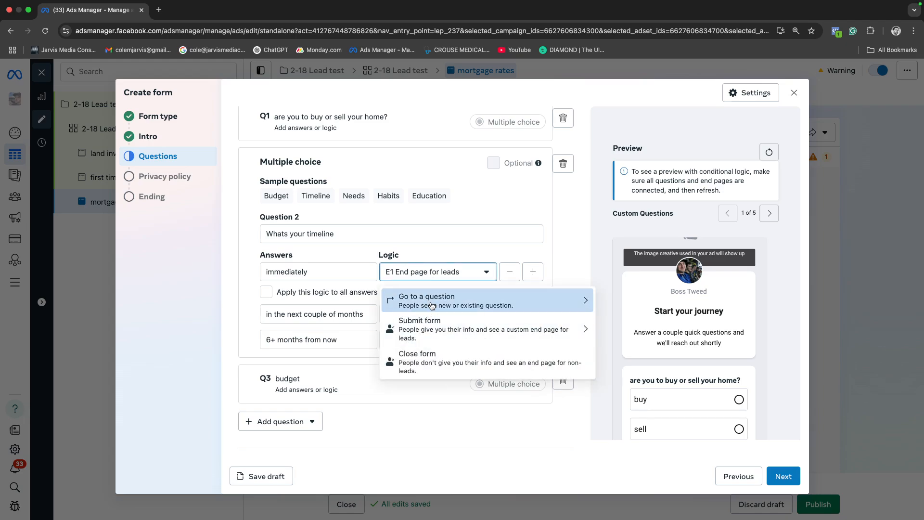
pyautogui.click(363, 368)
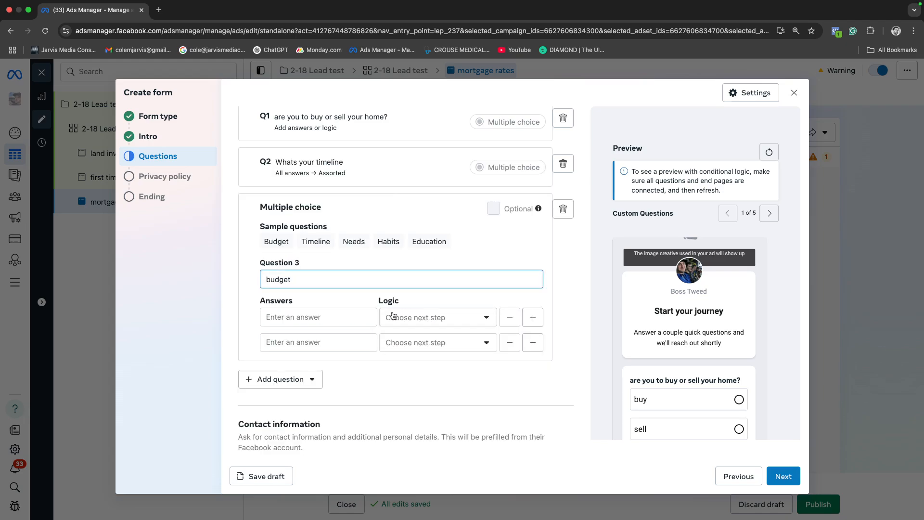
pyautogui.click(373, 168)
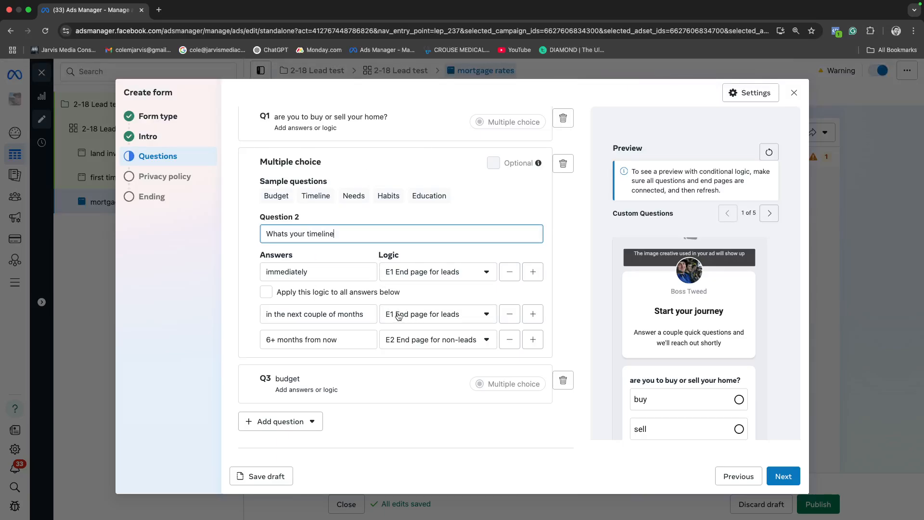
# Check the description and requested fields in the contact information section, and continue to the privacy policy section
pyautogui.scroll(-6, 343, 381)
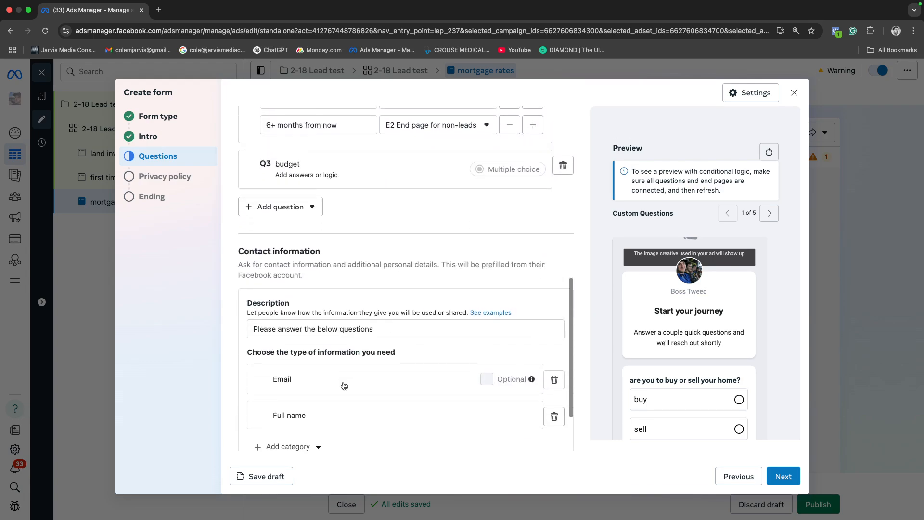
pyautogui.scroll(-1, 343, 382)
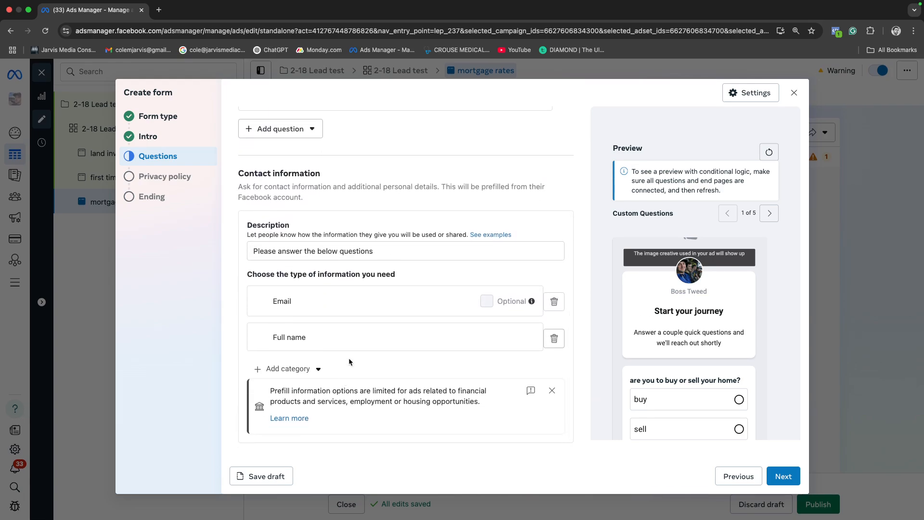
pyautogui.scroll(2, 383, 254)
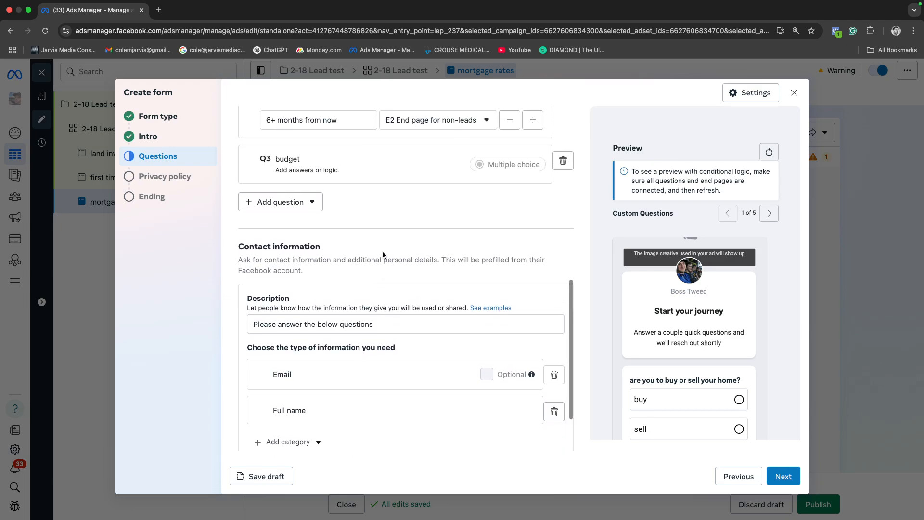
pyautogui.scroll(-2, 321, 267)
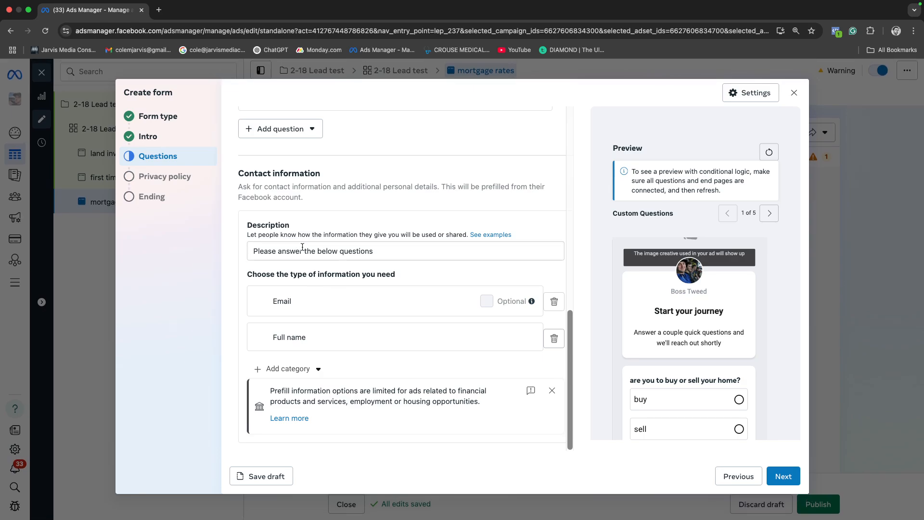
pyautogui.click(392, 252)
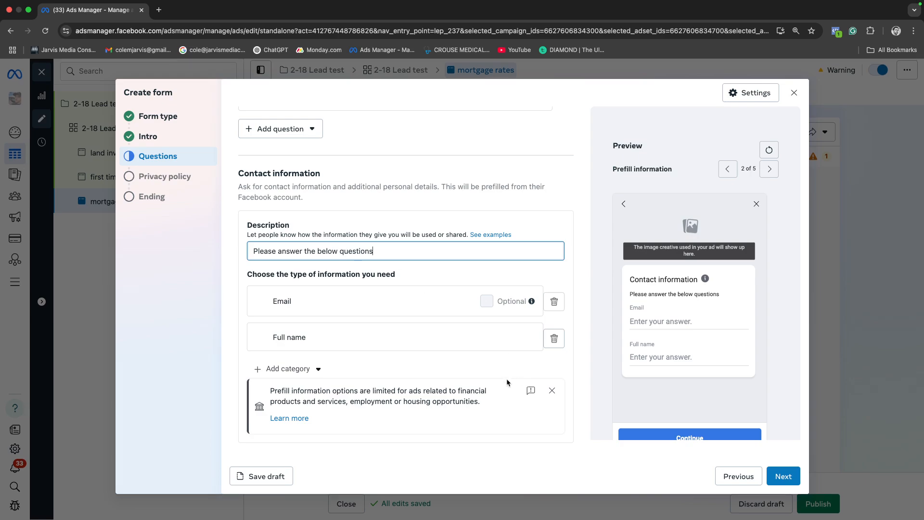
pyautogui.click(783, 476)
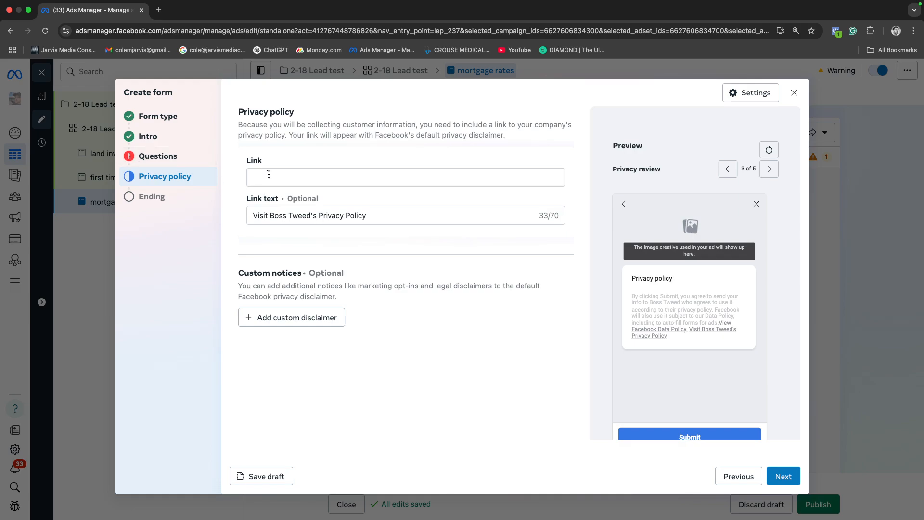
# Return to the form's questions and delete Question 3, "budget"
pyautogui.click(169, 143)
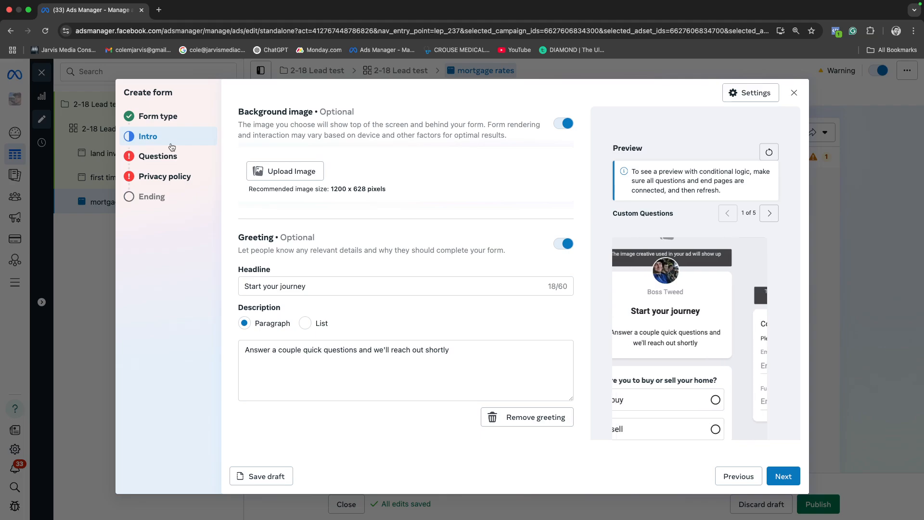
pyautogui.click(159, 179)
pyautogui.click(157, 156)
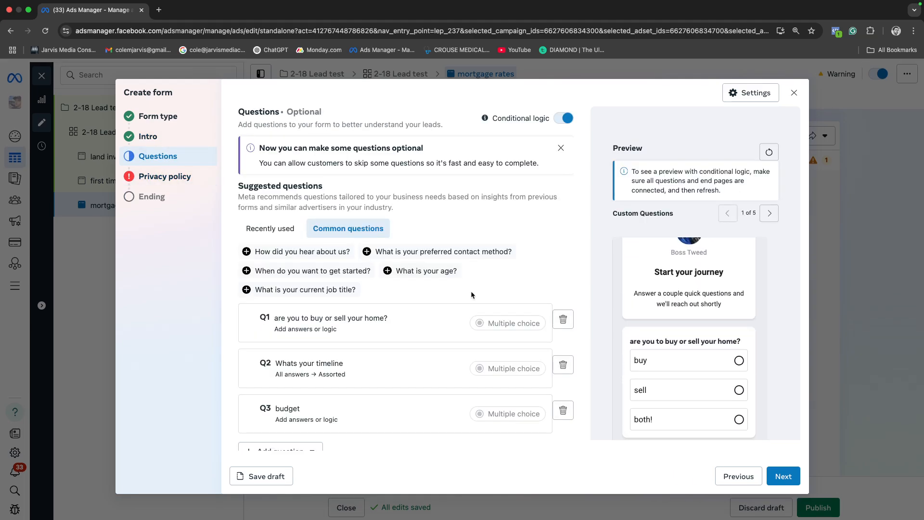
pyautogui.scroll(-7, 471, 291)
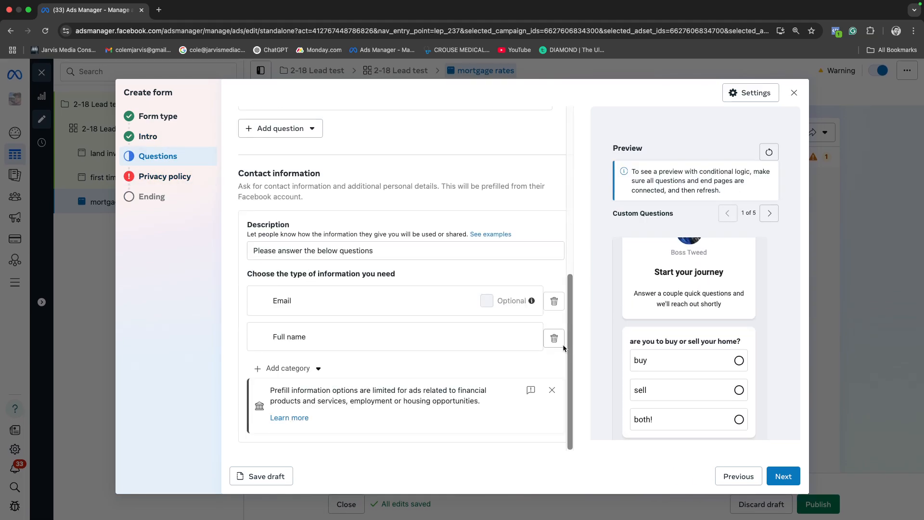
pyautogui.scroll(6, 477, 311)
pyautogui.scroll(-3, 480, 316)
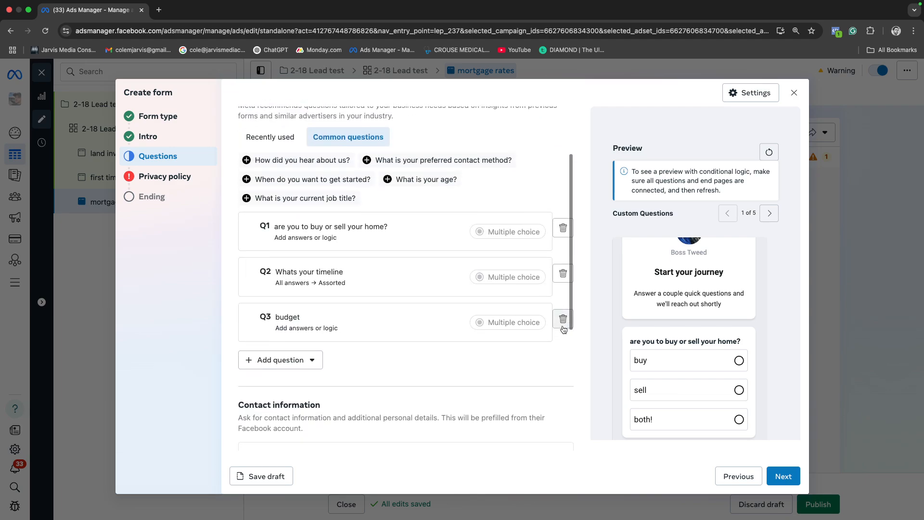
pyautogui.click(563, 323)
pyautogui.click(592, 243)
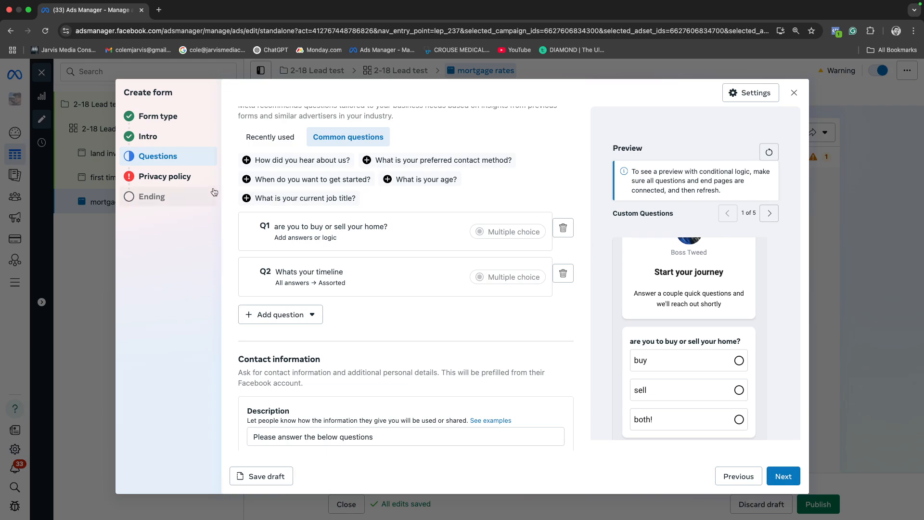
# Add a phone number field to the contact information requested in the form's questions section
pyautogui.click(176, 176)
pyautogui.click(173, 157)
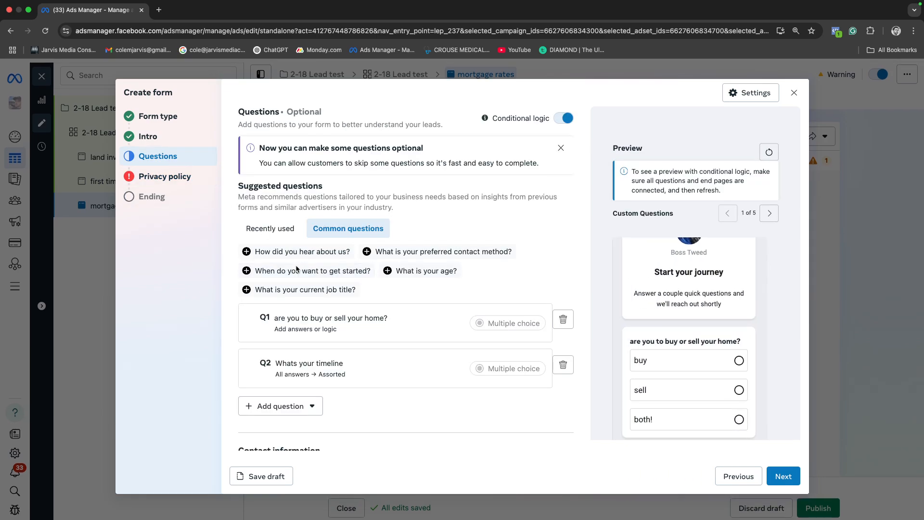
pyautogui.scroll(-5, 385, 270)
pyautogui.scroll(1, 297, 268)
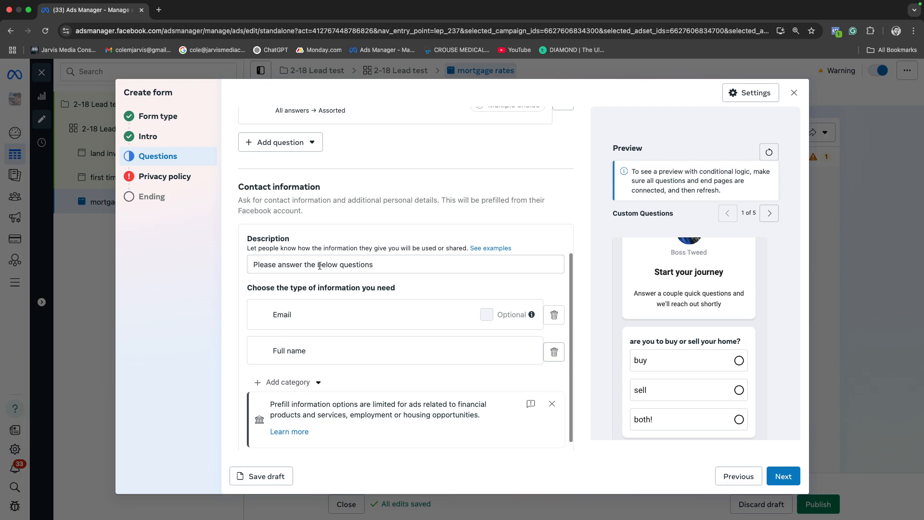
pyautogui.scroll(4, 430, 337)
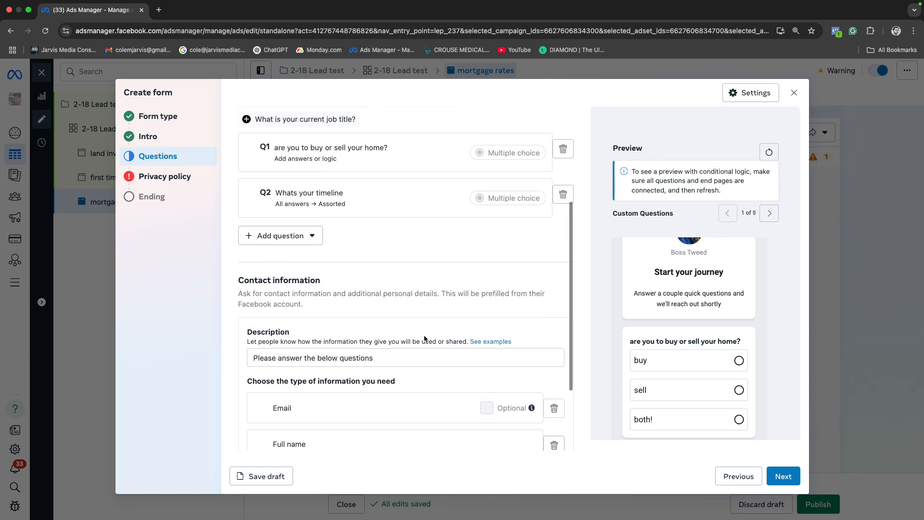
pyautogui.scroll(-5, 357, 293)
pyautogui.click(276, 369)
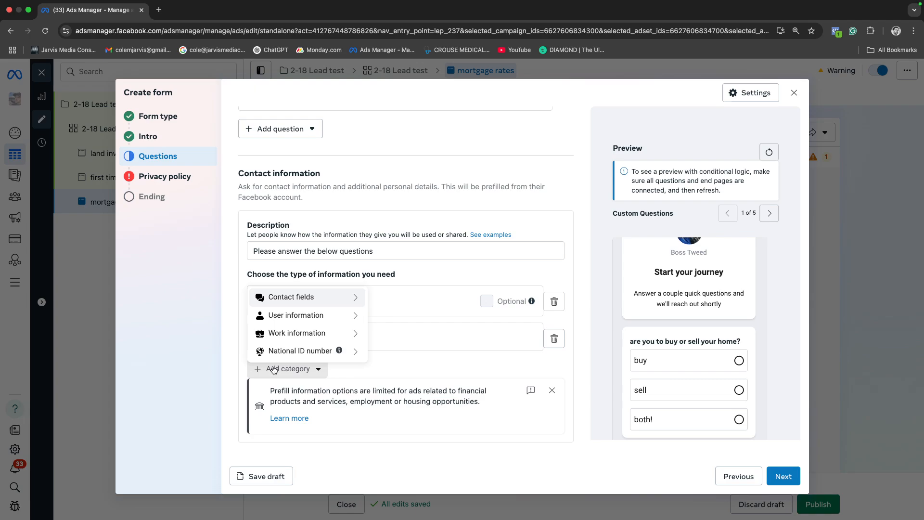
pyautogui.moveTo(304, 303)
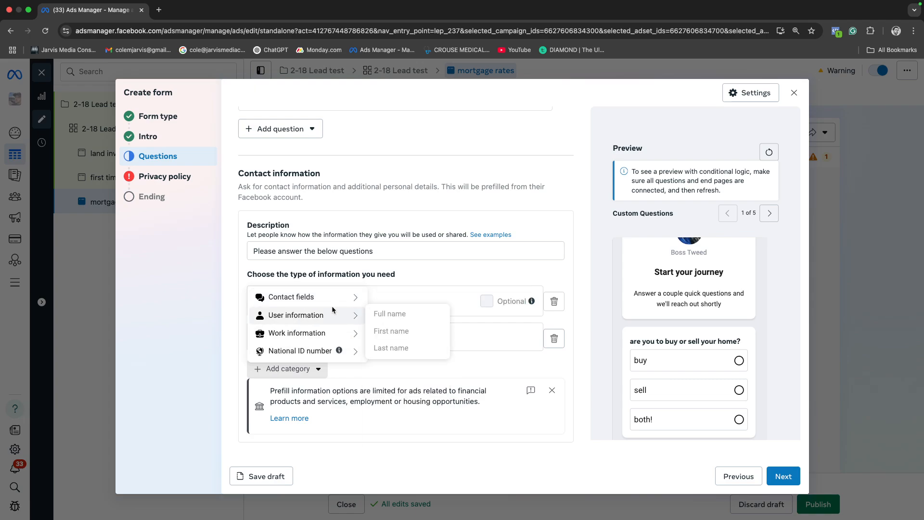
pyautogui.click(399, 313)
pyautogui.scroll(3, 385, 332)
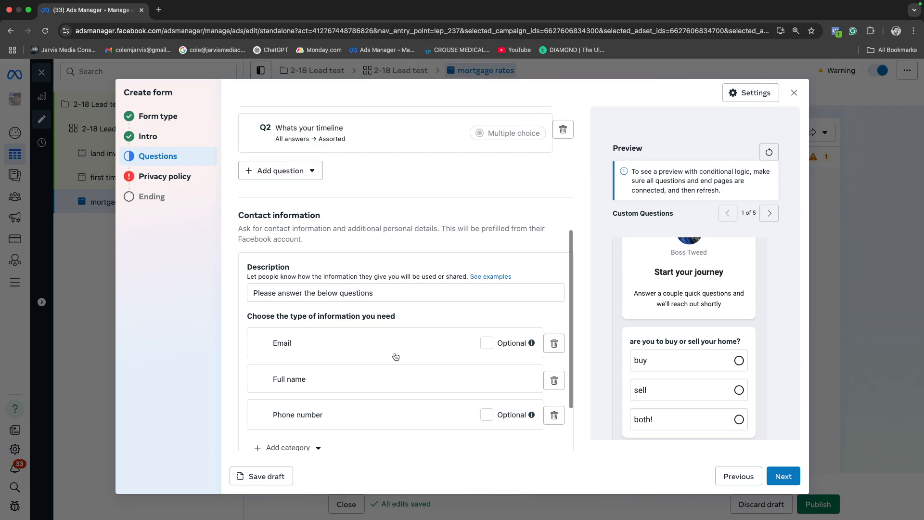
# Change the contact information description to "Please answer the below questions!"
pyautogui.click(388, 330)
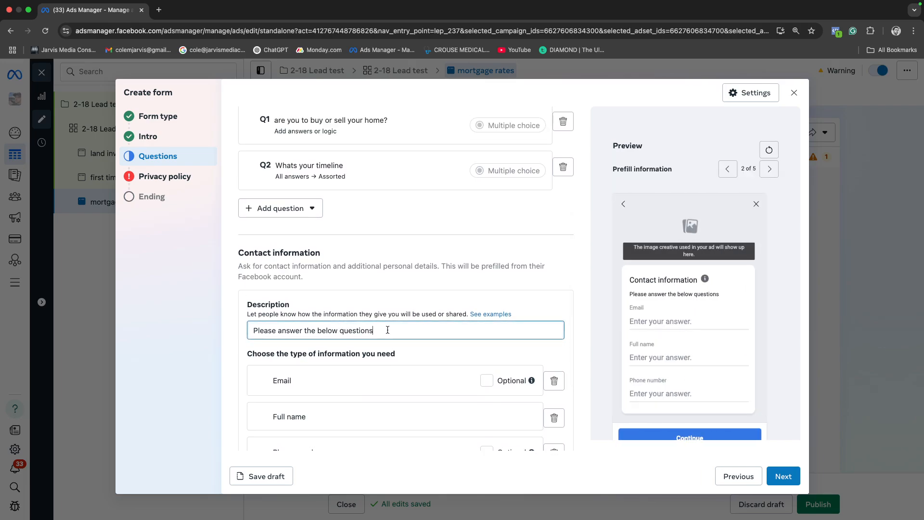
pyautogui.click(394, 276)
pyautogui.scroll(4, 394, 275)
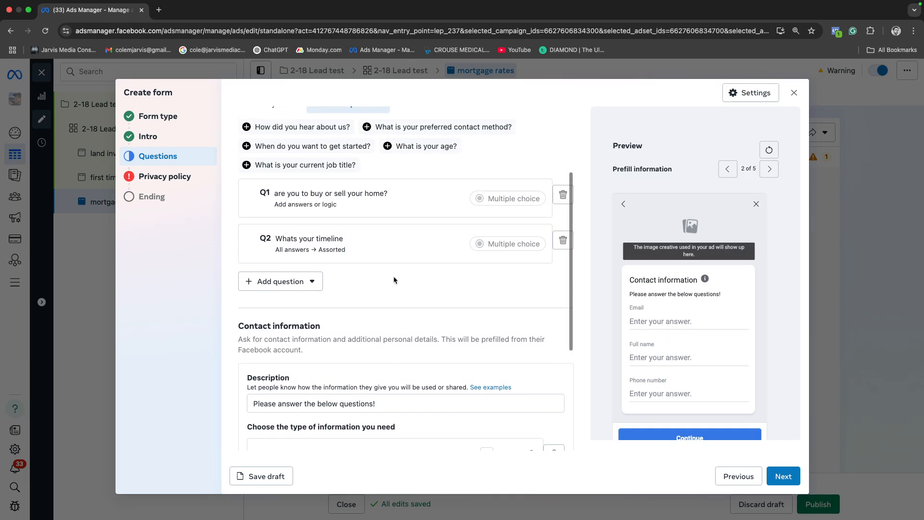
# Return to the form's questions, dismiss the optional-questions notice and review the answers and logic of Question 2
pyautogui.click(184, 176)
pyautogui.click(183, 156)
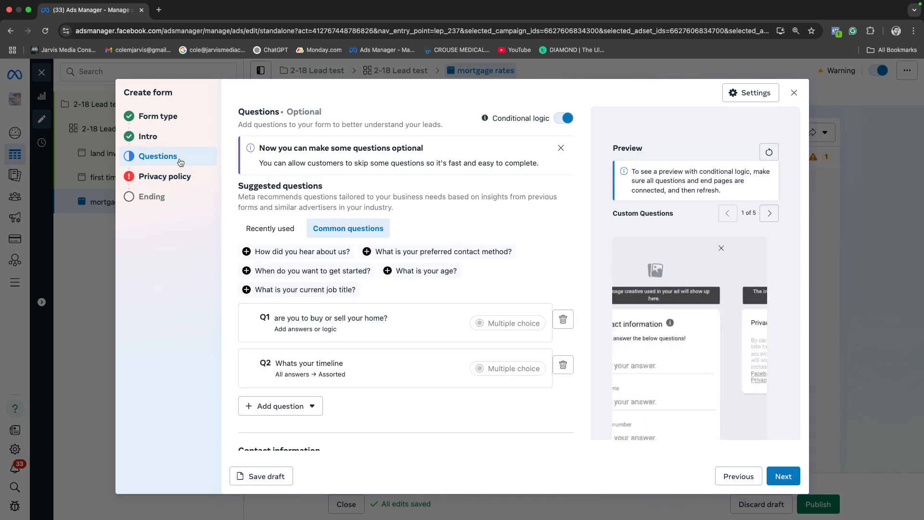
pyautogui.click(561, 148)
pyautogui.scroll(-1, 472, 256)
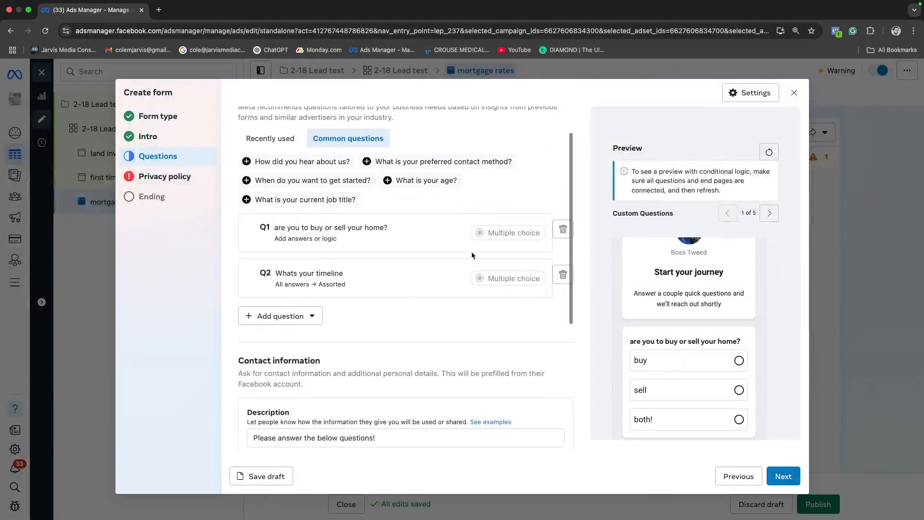
pyautogui.click(400, 262)
pyautogui.scroll(-1, 422, 362)
pyautogui.scroll(-1, 421, 362)
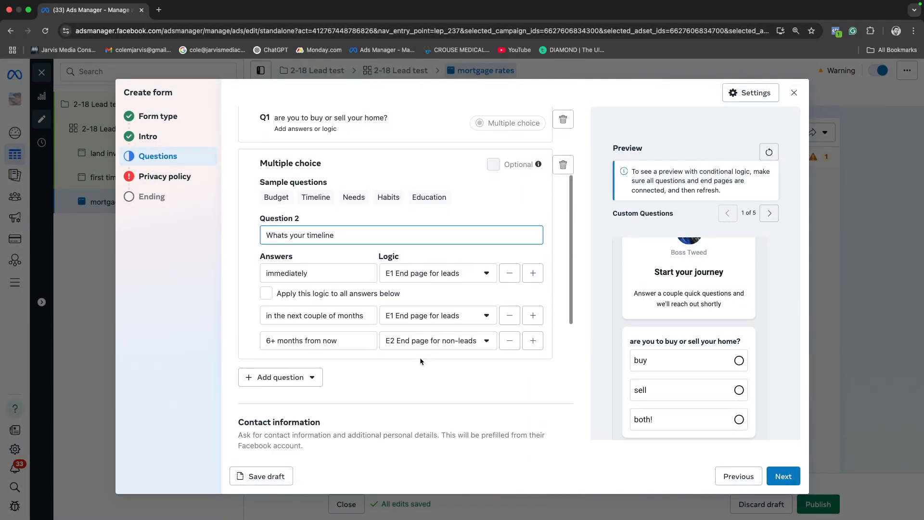
pyautogui.scroll(3, 419, 295)
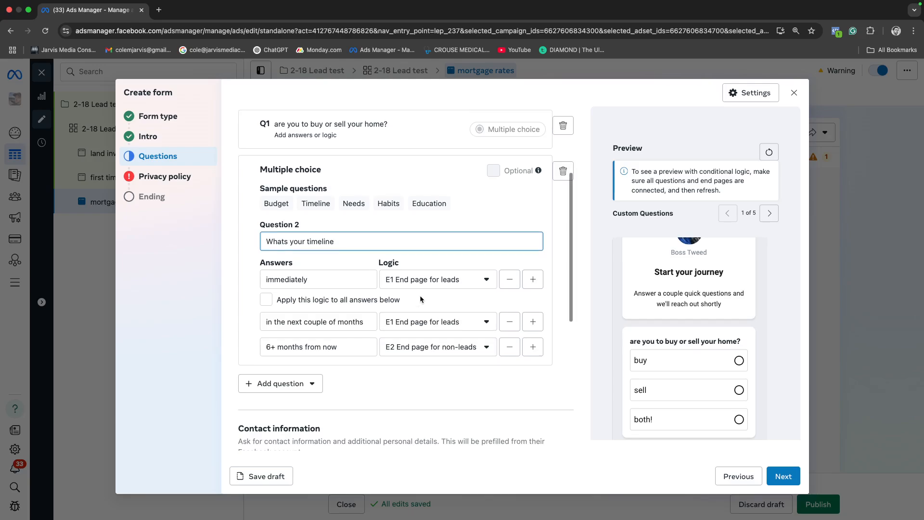
# Set the next step for Question 1's "buy" answer to go to Q2 "Whats your timeline"
pyautogui.click(364, 263)
pyautogui.scroll(-1, 364, 263)
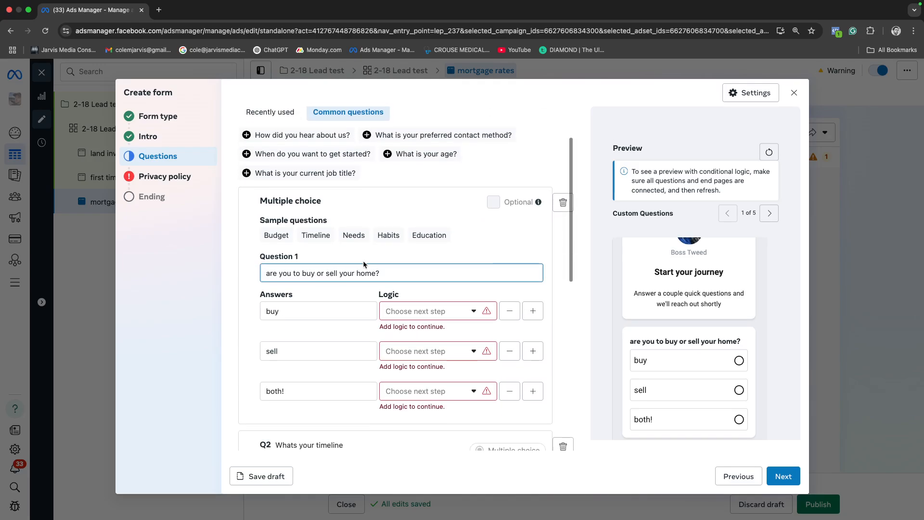
pyautogui.click(399, 311)
pyautogui.click(403, 332)
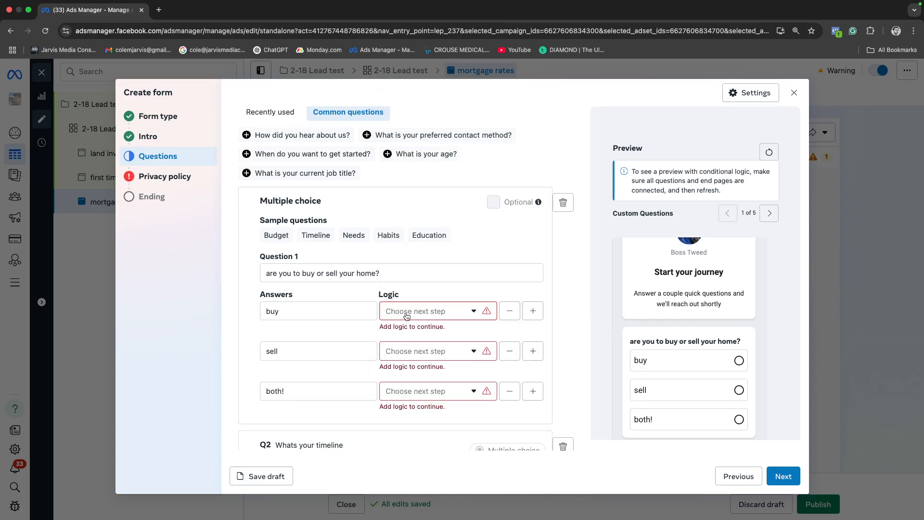
pyautogui.click(409, 311)
pyautogui.click(426, 341)
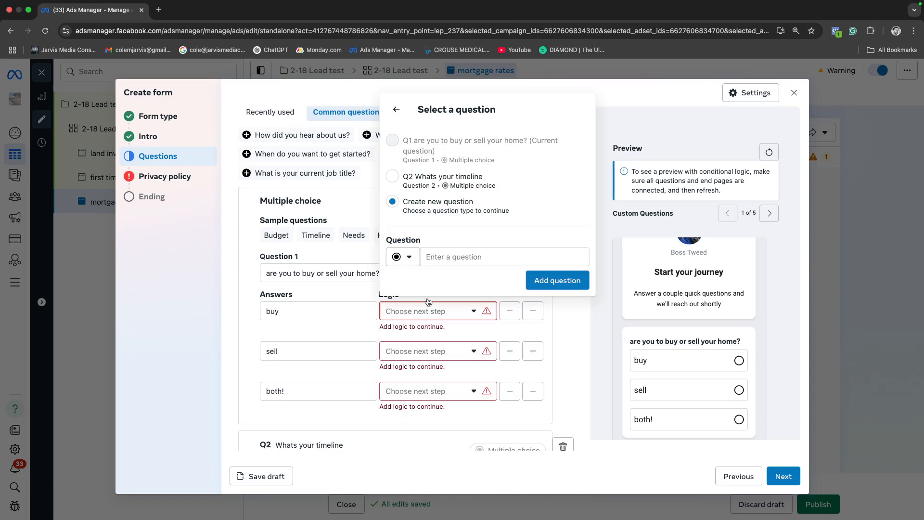
pyautogui.click(417, 179)
# Route Question 1's "sell" and "both!" answers to Q2 "Whats your timeline" as well
pyautogui.click(409, 352)
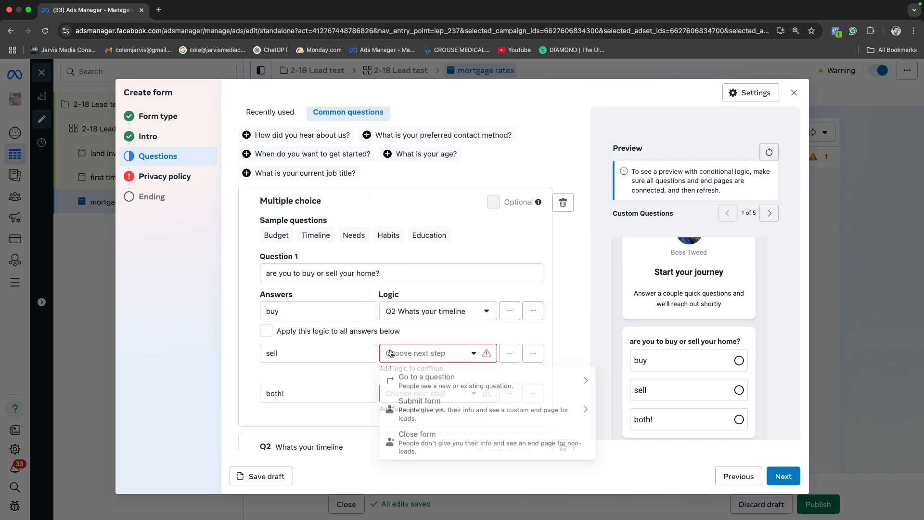
pyautogui.click(406, 380)
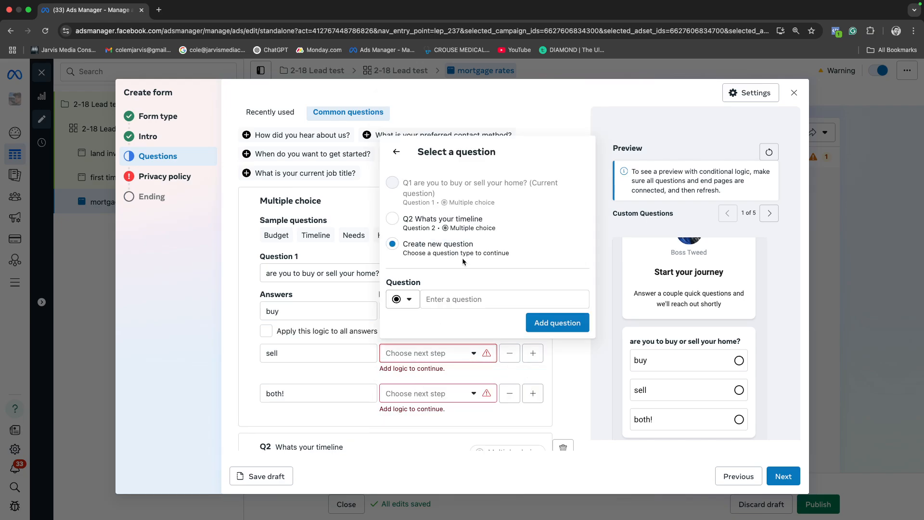
pyautogui.click(409, 221)
pyautogui.click(409, 378)
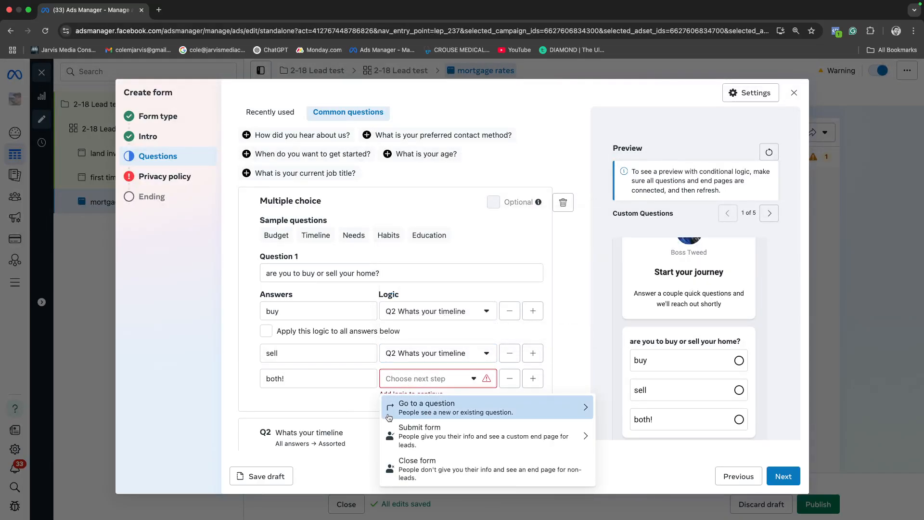
pyautogui.click(386, 409)
pyautogui.click(411, 245)
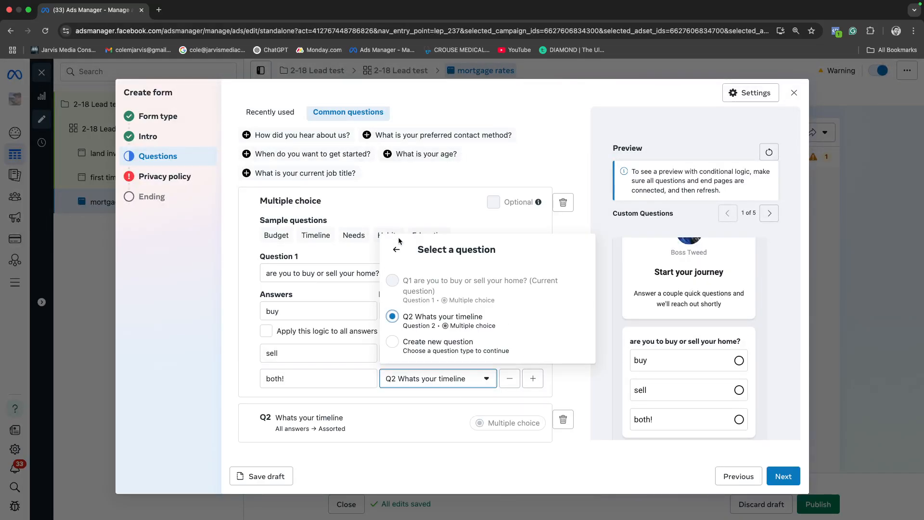
pyautogui.click(419, 410)
pyautogui.scroll(-5, 418, 406)
pyautogui.click(150, 185)
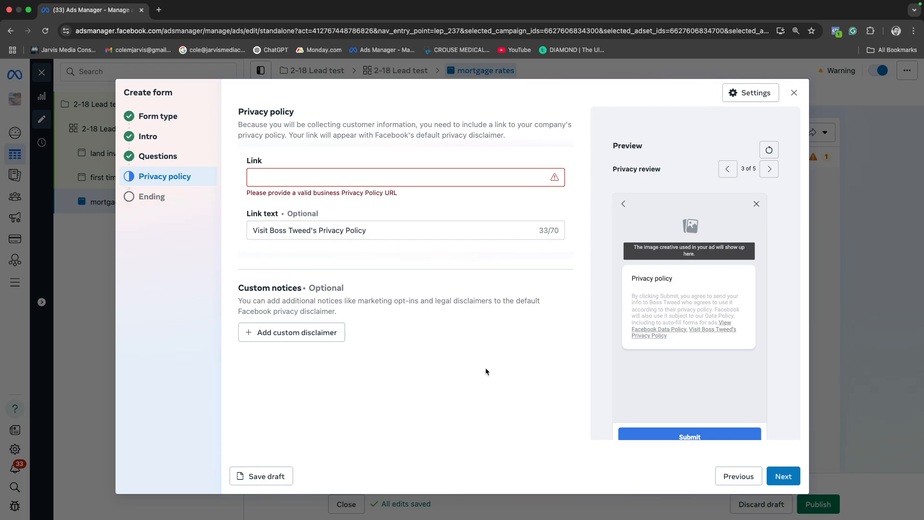
pyautogui.click(783, 476)
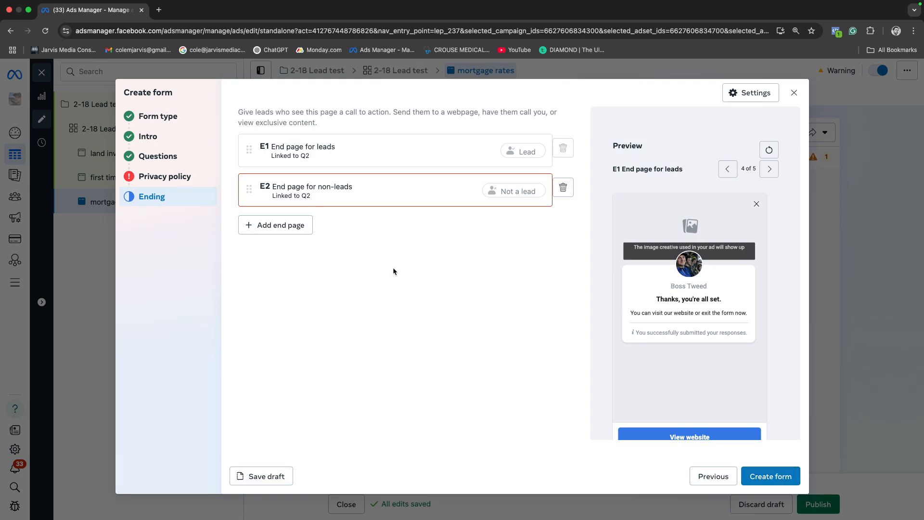
pyautogui.click(181, 177)
pyautogui.click(299, 173)
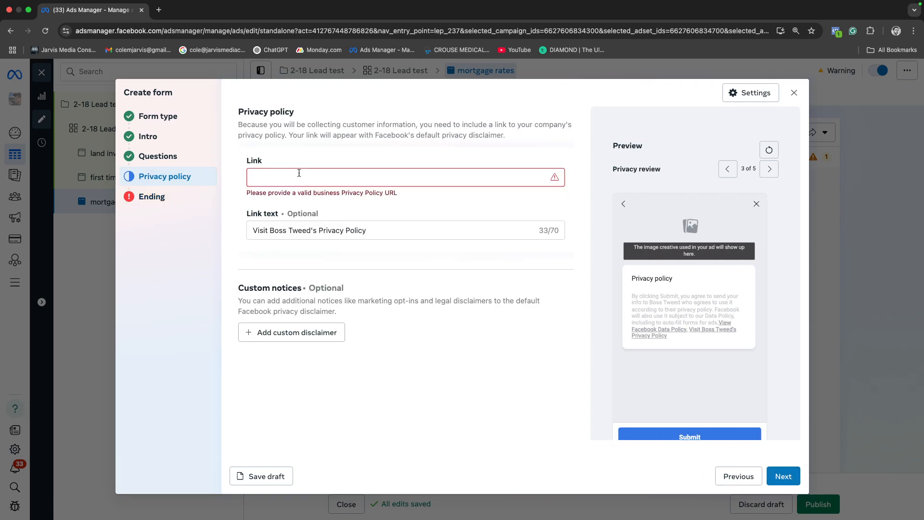
pyautogui.write('www.priu')
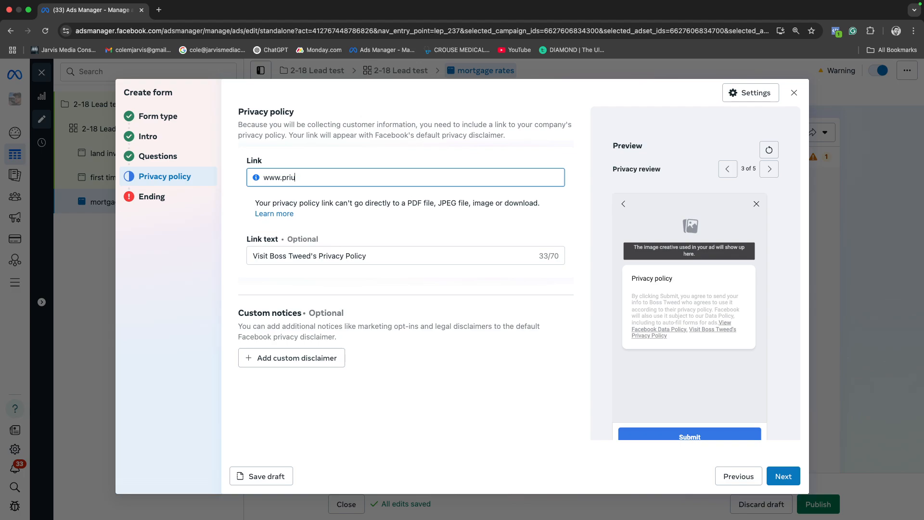
pyautogui.write('vacy.com')
pyautogui.click(296, 177)
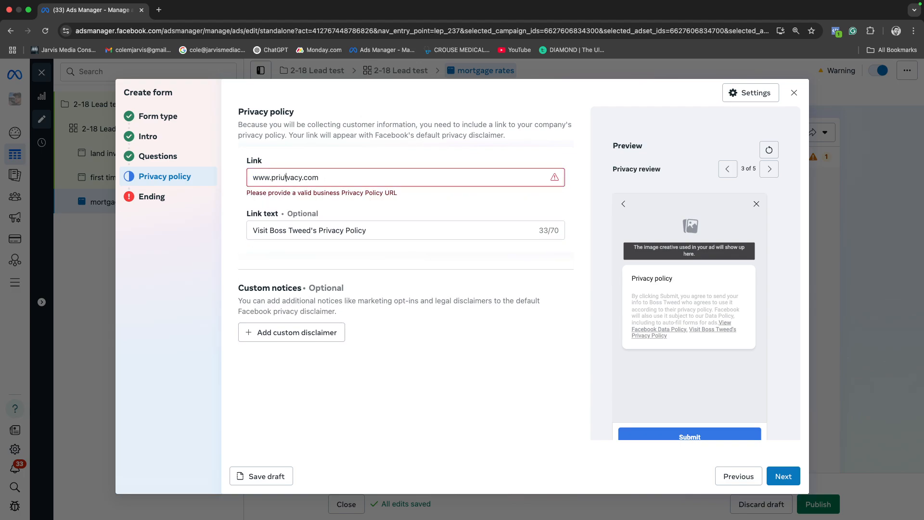
pyautogui.press('BackSpace')
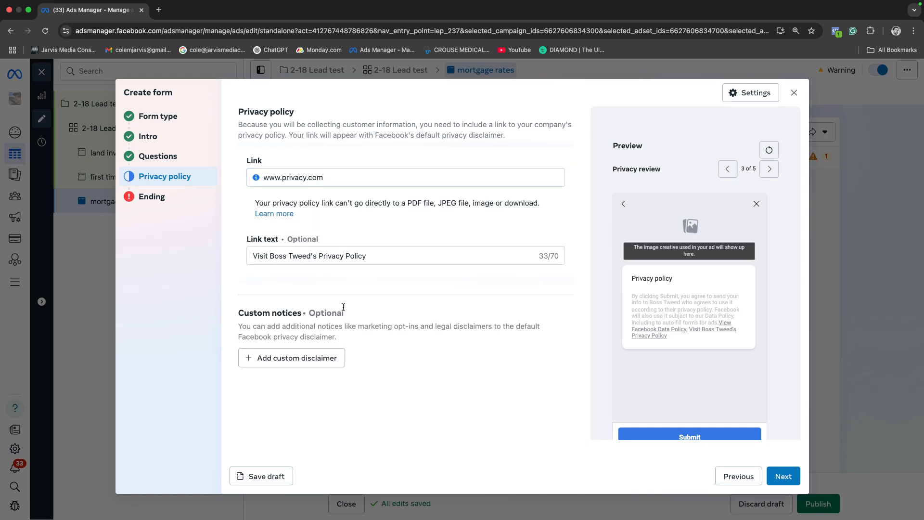
pyautogui.click(159, 196)
pyautogui.click(305, 194)
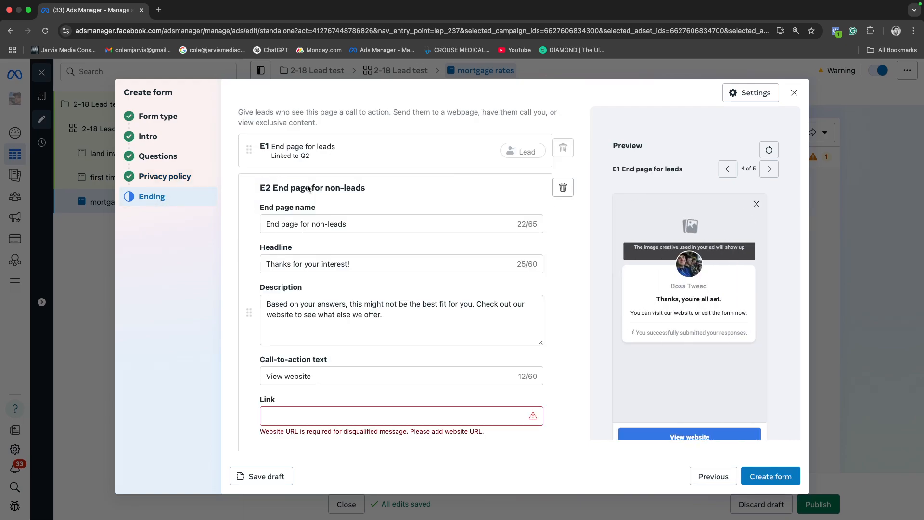
pyautogui.scroll(-1, 315, 337)
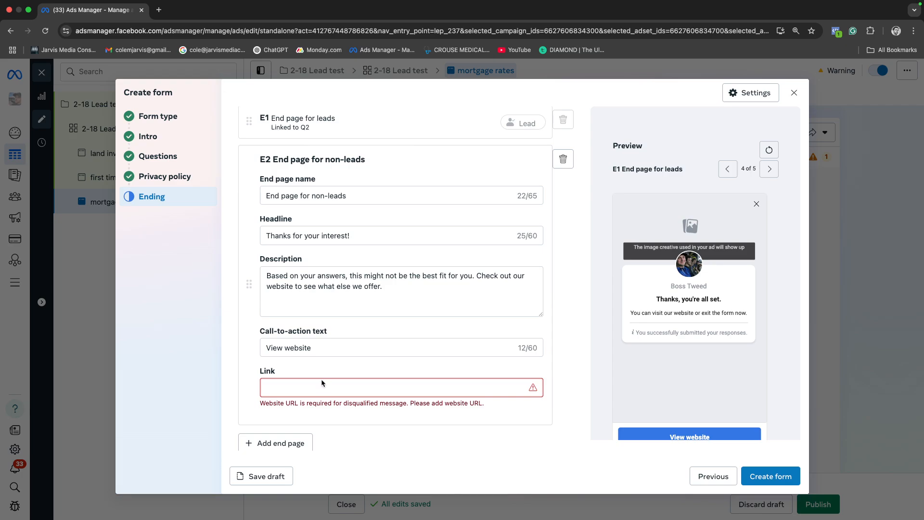
pyautogui.click(150, 184)
pyautogui.doubleClick(280, 179)
pyautogui.press('cmd+c')
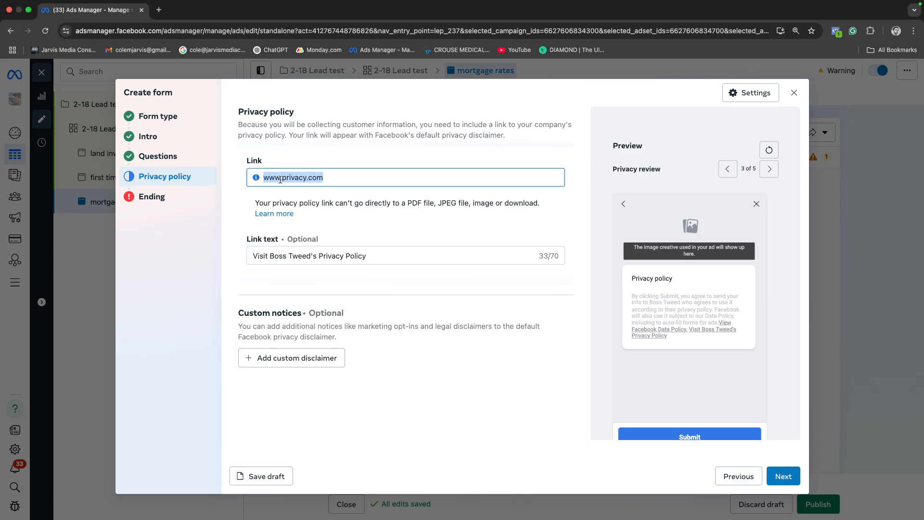
pyautogui.click(177, 204)
pyautogui.click(307, 191)
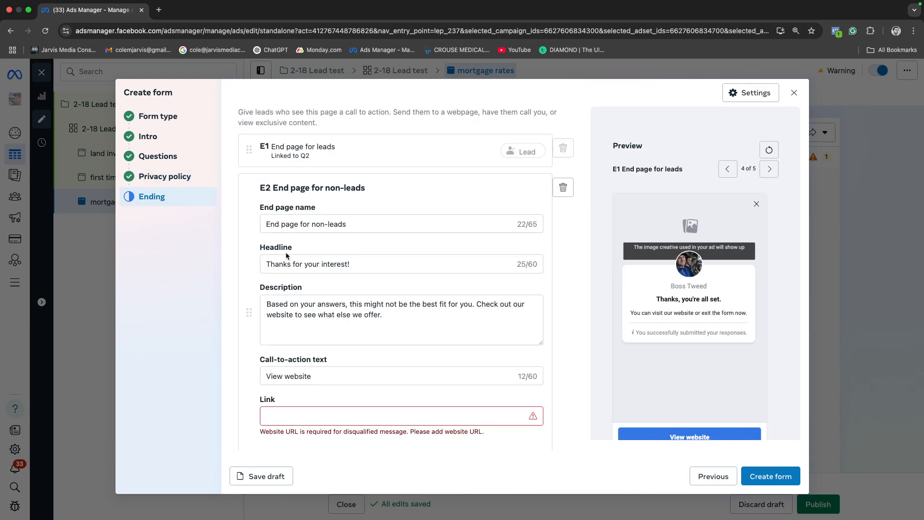
pyautogui.click(279, 414)
pyautogui.press('cmd+v')
# Review the description, additional action, link and call to action of the E1 end page for leads
pyautogui.click(187, 178)
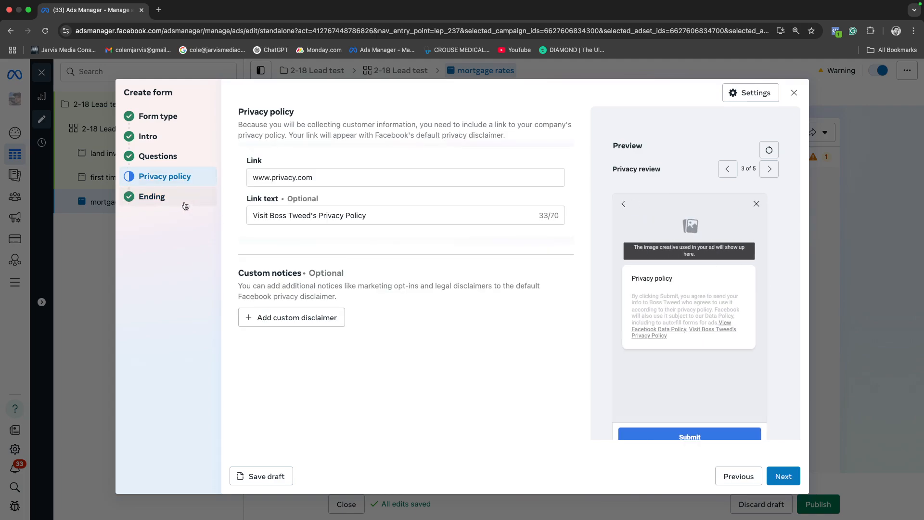
pyautogui.click(171, 202)
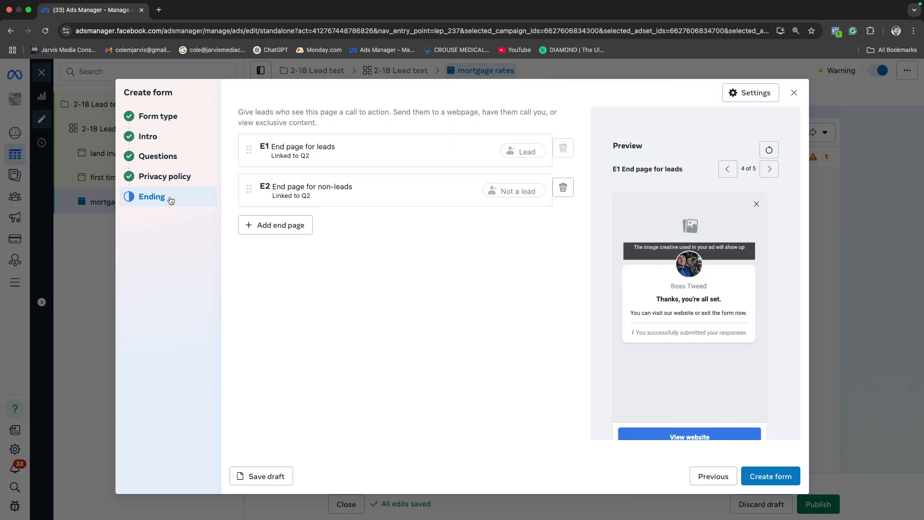
pyautogui.click(297, 148)
pyautogui.scroll(-1, 316, 280)
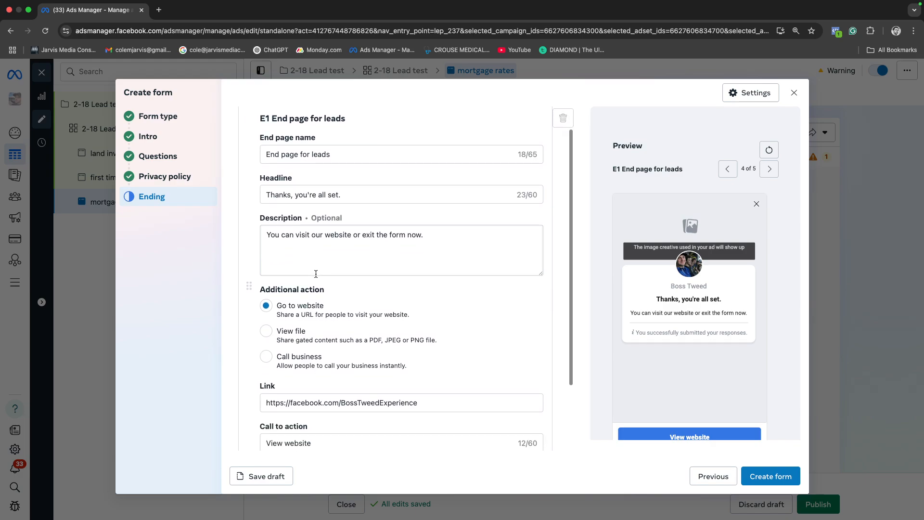
pyautogui.tripleClick(314, 234)
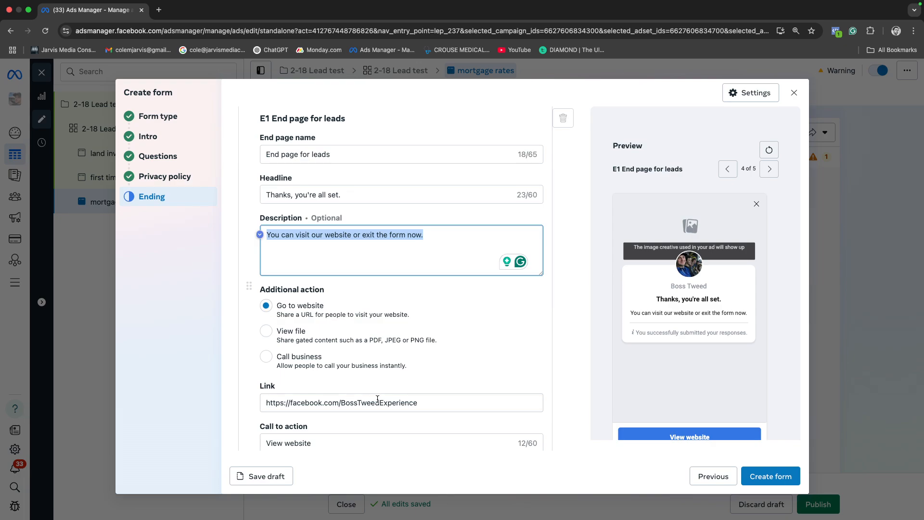
pyautogui.moveTo(425, 403); pyautogui.dragTo(255, 401)
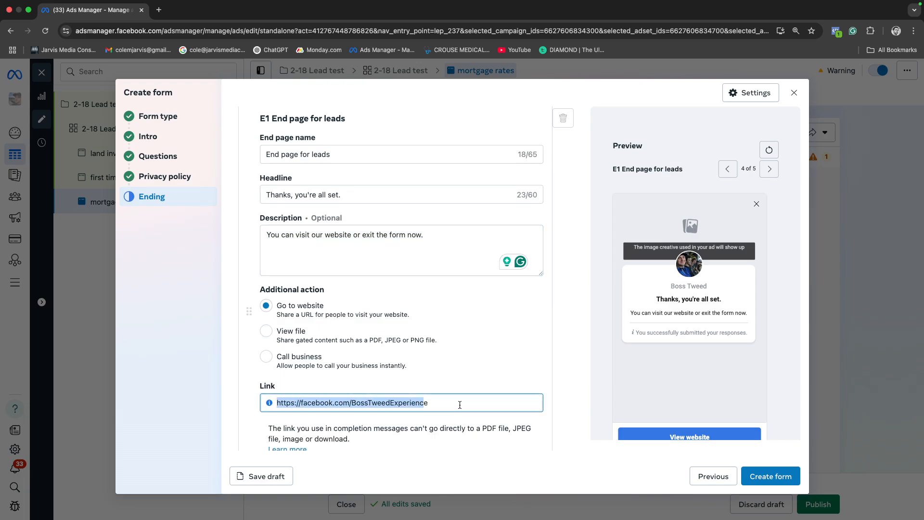
pyautogui.tripleClick(333, 397)
pyautogui.scroll(-3, 317, 378)
pyautogui.scroll(4, 336, 369)
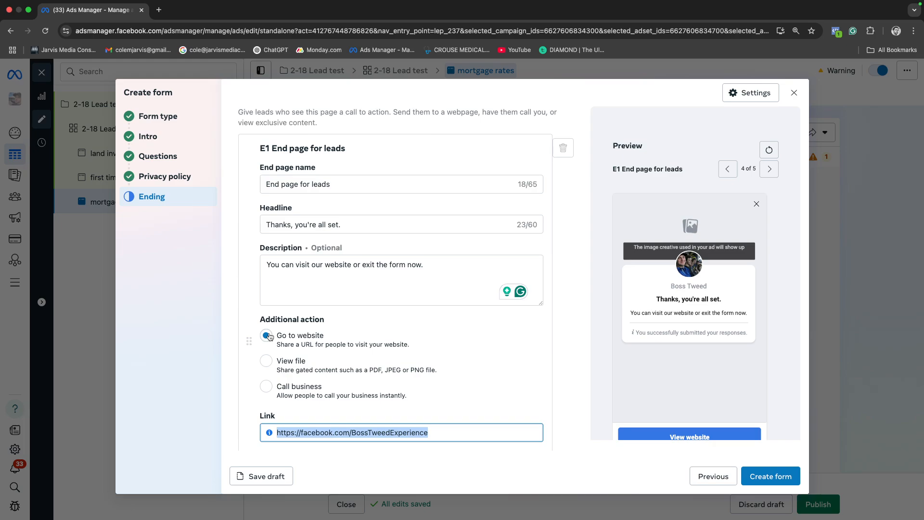
# Create the completed instant form for the "mortgage rates" ad and check it in the ad's destination settings
pyautogui.click(755, 476)
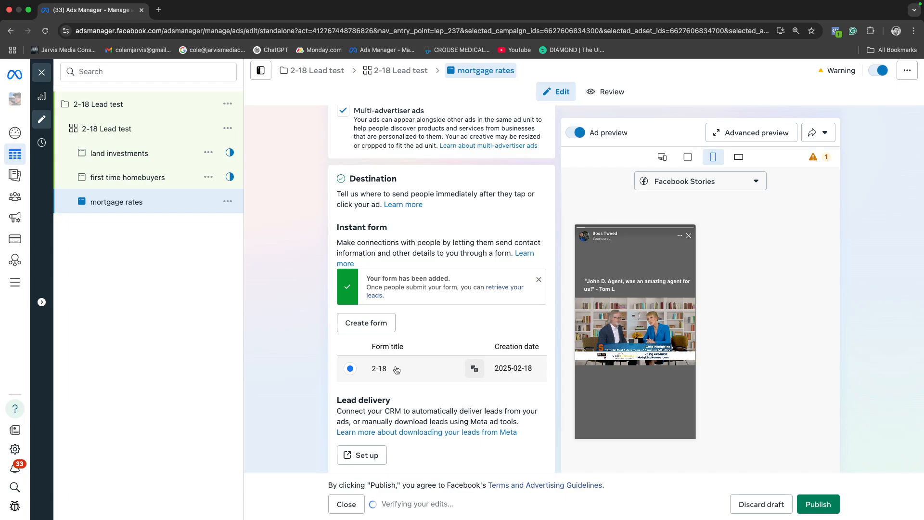
pyautogui.scroll(-1, 477, 356)
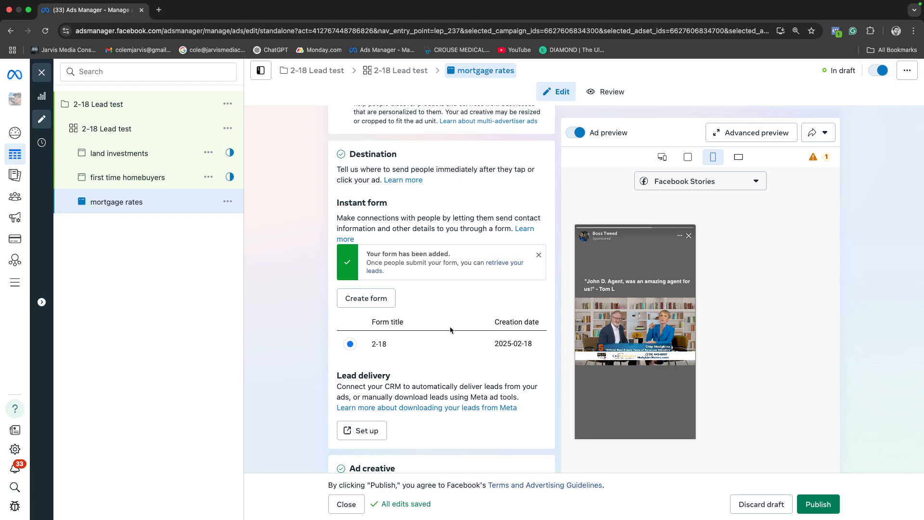
pyautogui.scroll(-2, 449, 326)
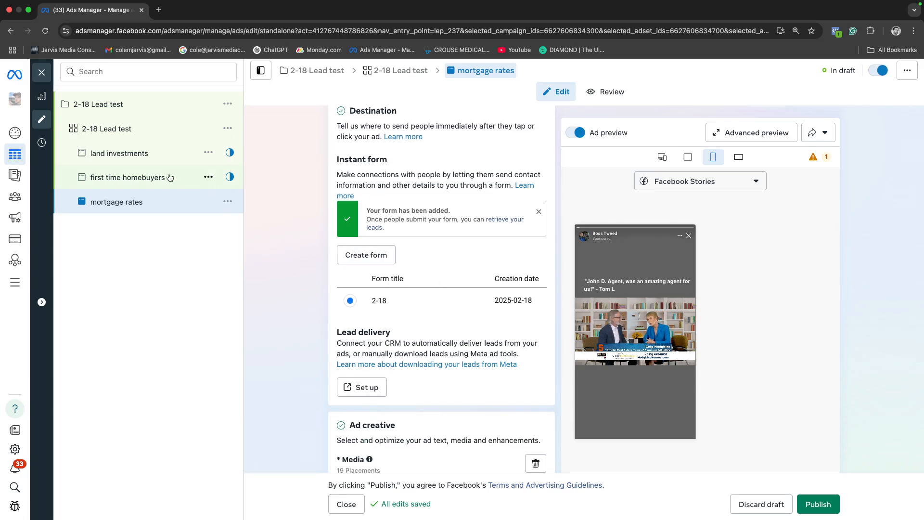
# Select the instant form "2-18" for the "first time homebuyers" and "land investments" ads, and return to "mortgage rates"
pyautogui.click(135, 177)
pyautogui.click(351, 301)
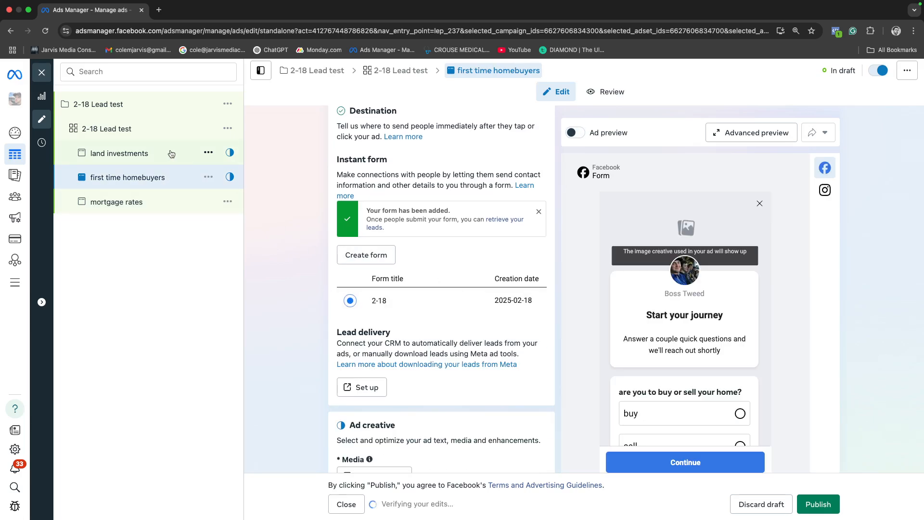
pyautogui.click(171, 153)
pyautogui.click(353, 301)
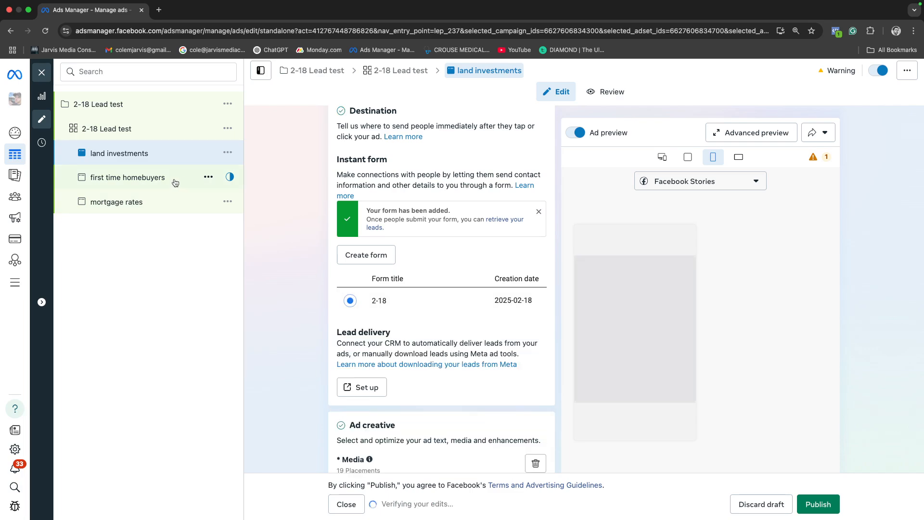
pyautogui.click(175, 180)
pyautogui.click(200, 200)
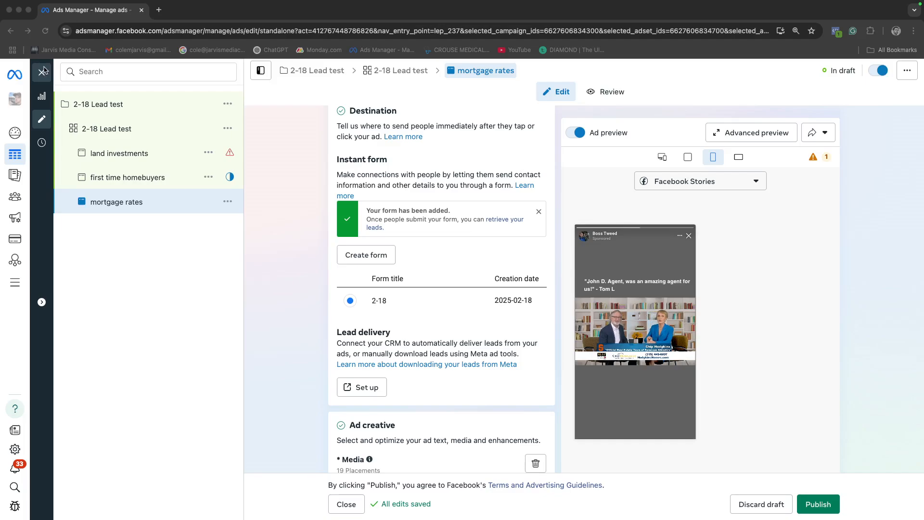
# Close the ad editor and review the campaign-level and ad-level listings of "2-18 Lead test"
pyautogui.click(42, 73)
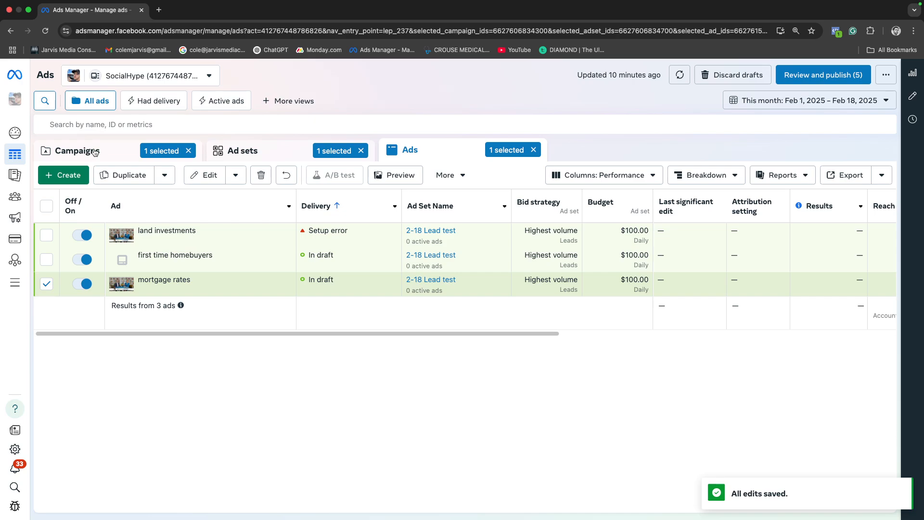
pyautogui.click(94, 153)
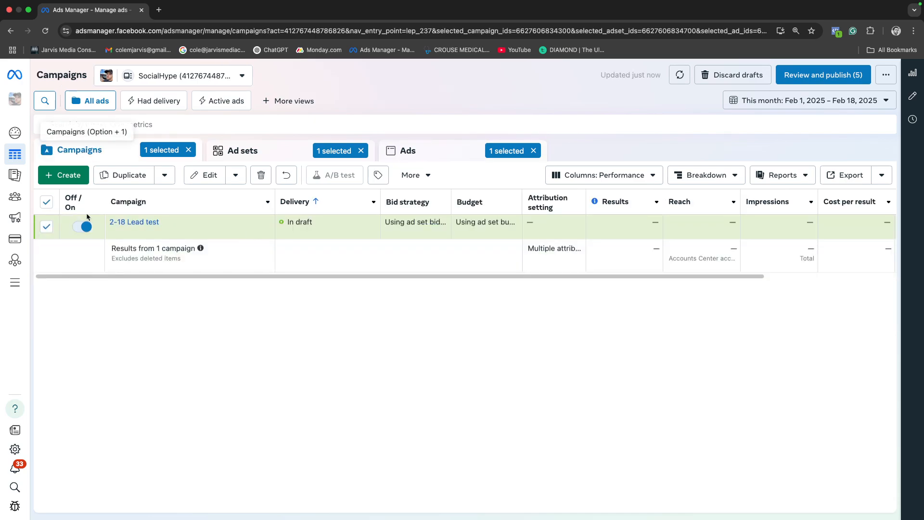
pyautogui.hscroll(3, 603, 245)
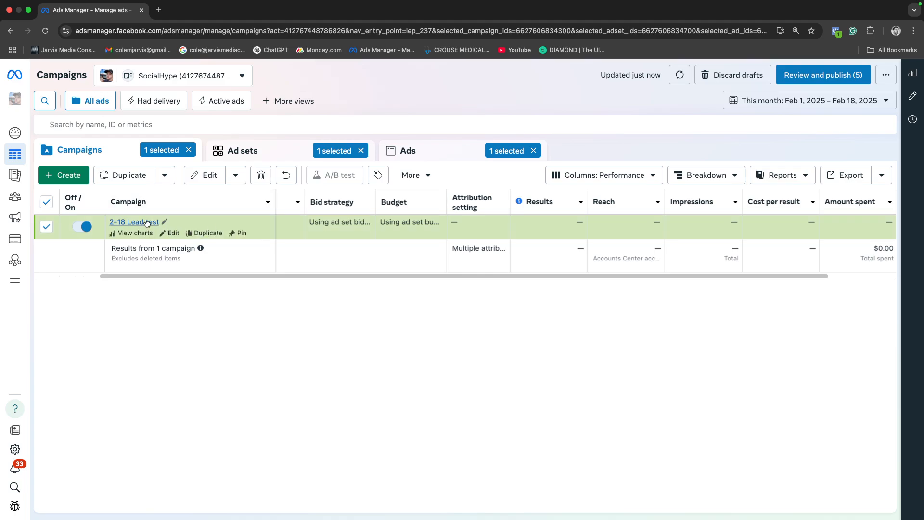
pyautogui.click(415, 153)
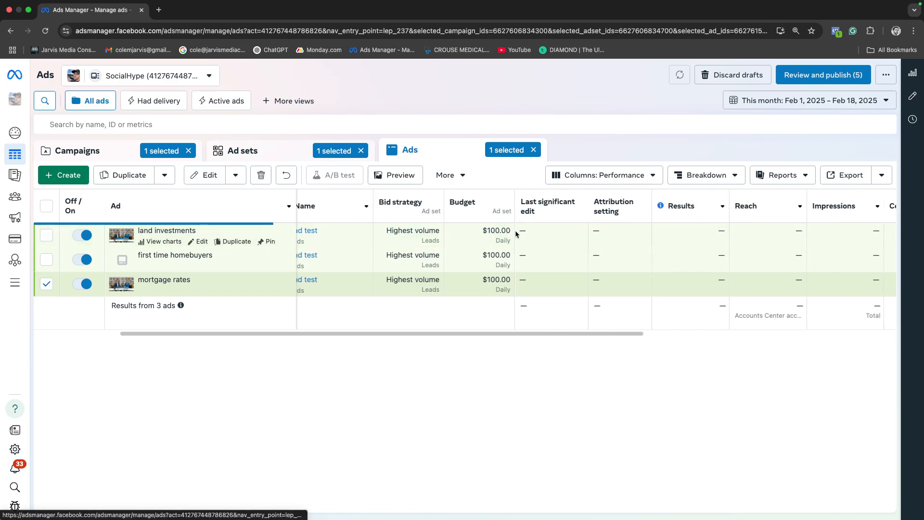
pyautogui.click(103, 150)
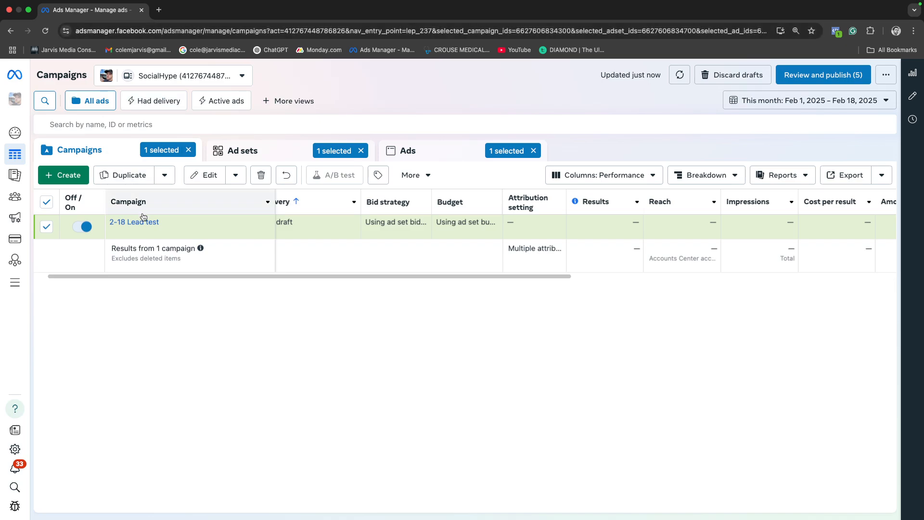
pyautogui.moveTo(122, 225)
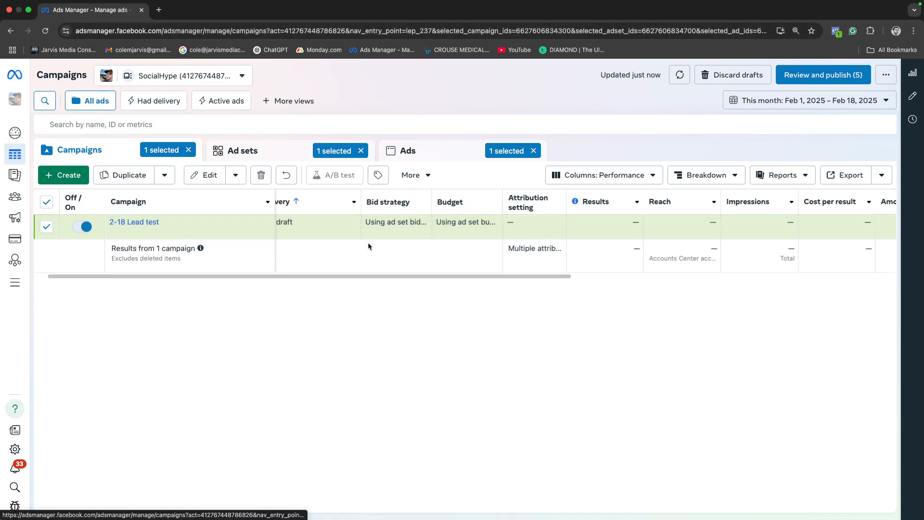
pyautogui.hscroll(-2, 368, 242)
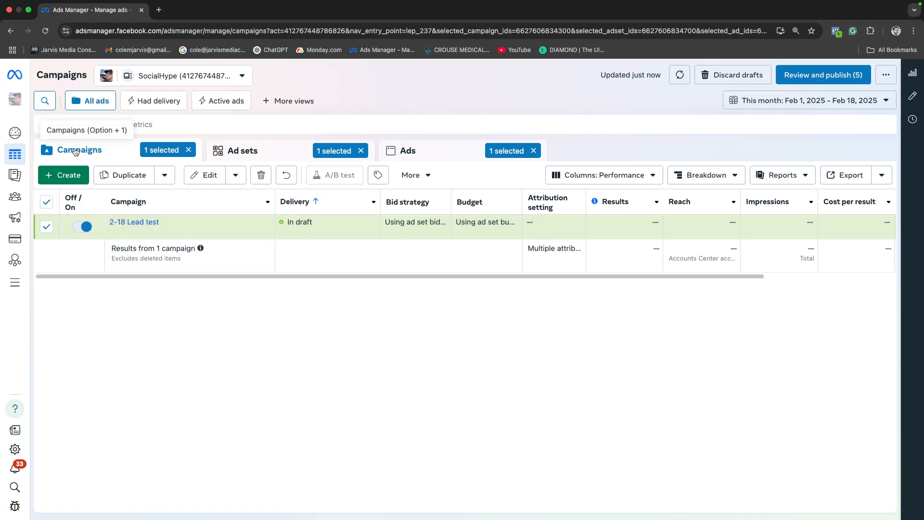
# Check the ad set listing and examine the results, reach, impressions, cost and ranking columns for the three ads
pyautogui.click(245, 150)
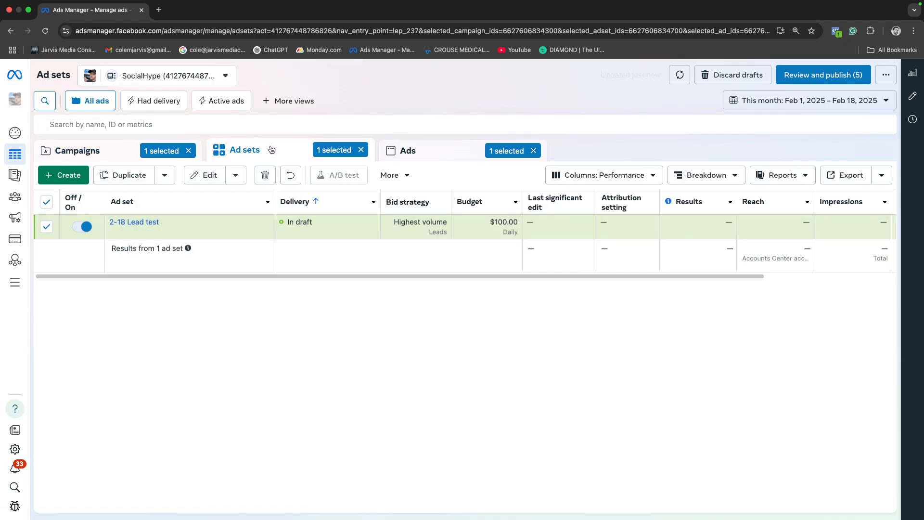
pyautogui.click(407, 150)
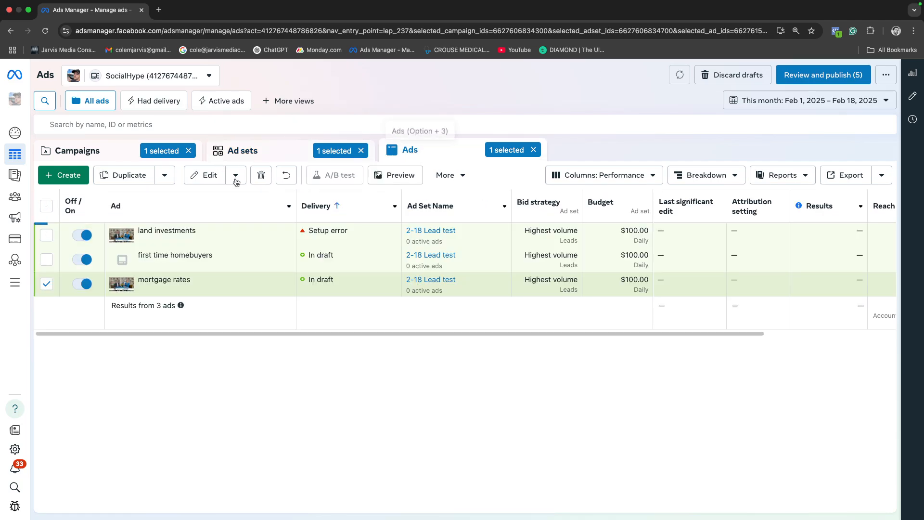
pyautogui.hscroll(8, 472, 262)
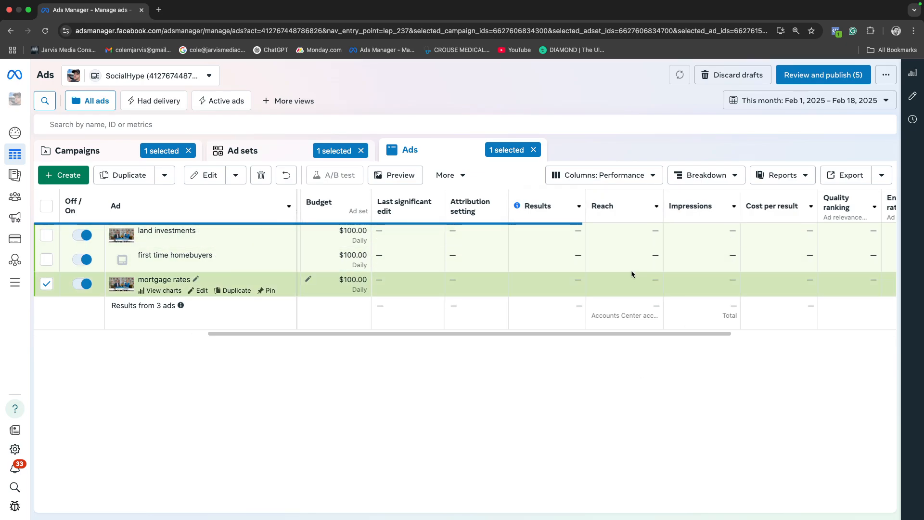
pyautogui.hscroll(2, 631, 271)
pyautogui.hscroll(2, 631, 270)
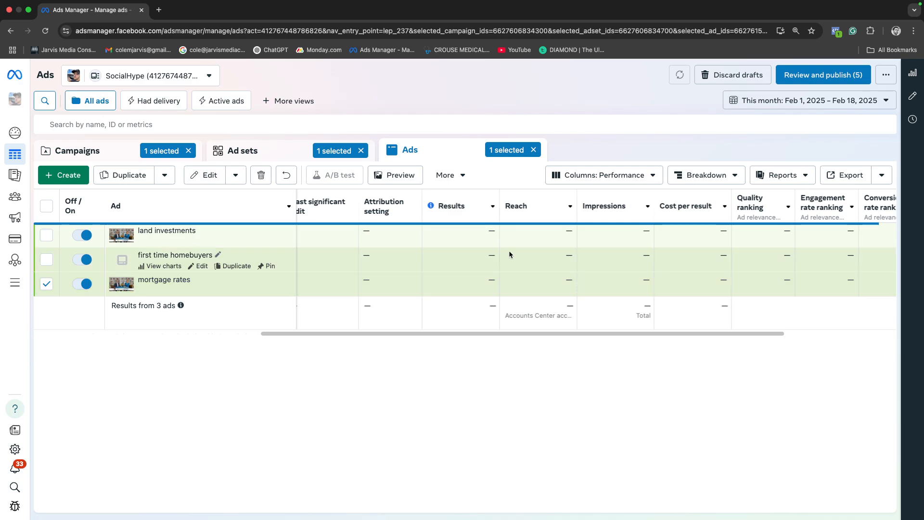
pyautogui.hscroll(-2, 509, 250)
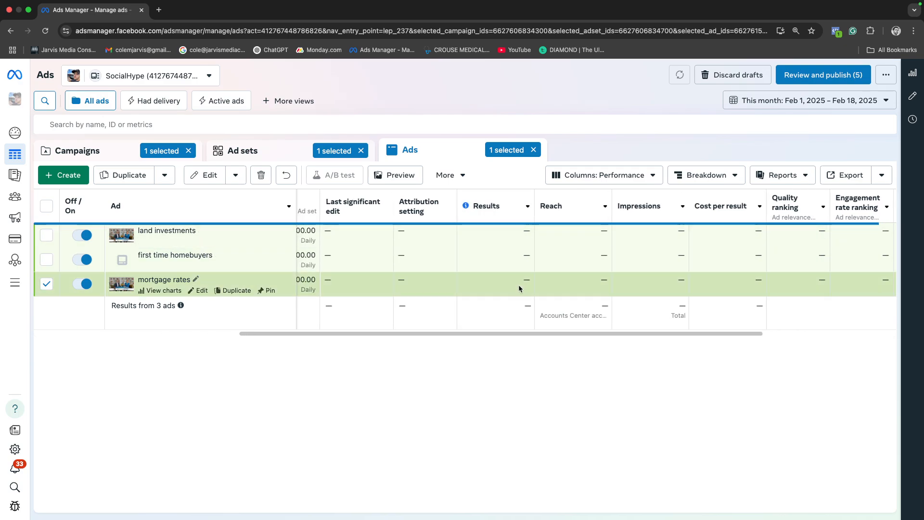